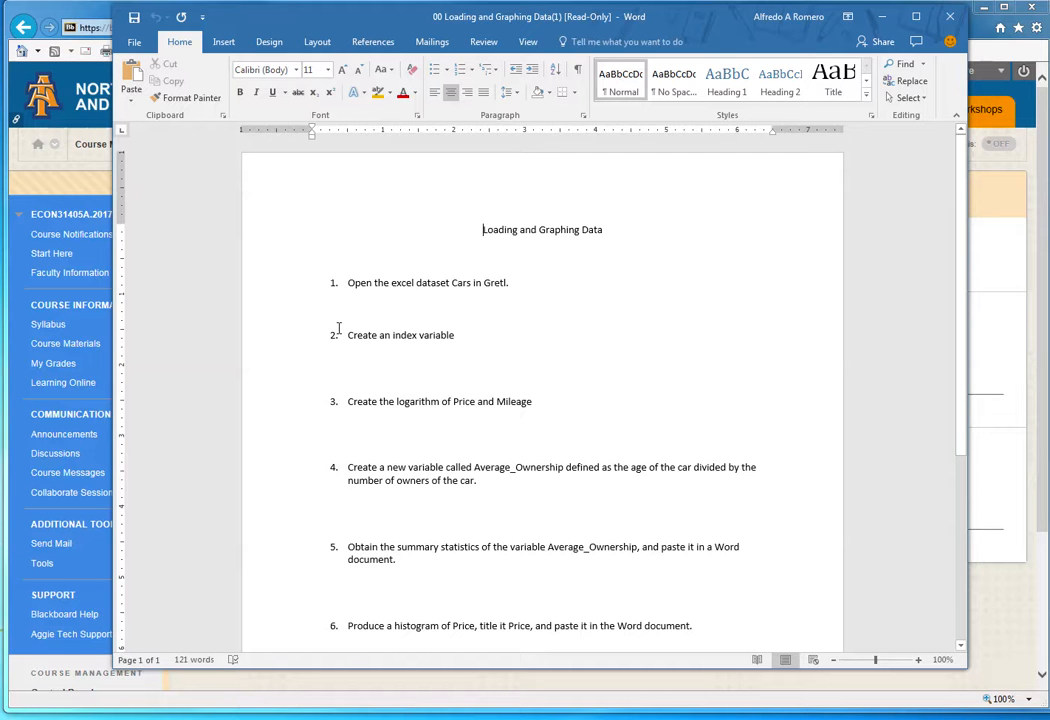
- Set the assignment document aside and open the Datasets folder within Course Resources on the Blackboard course site
click(882, 16)
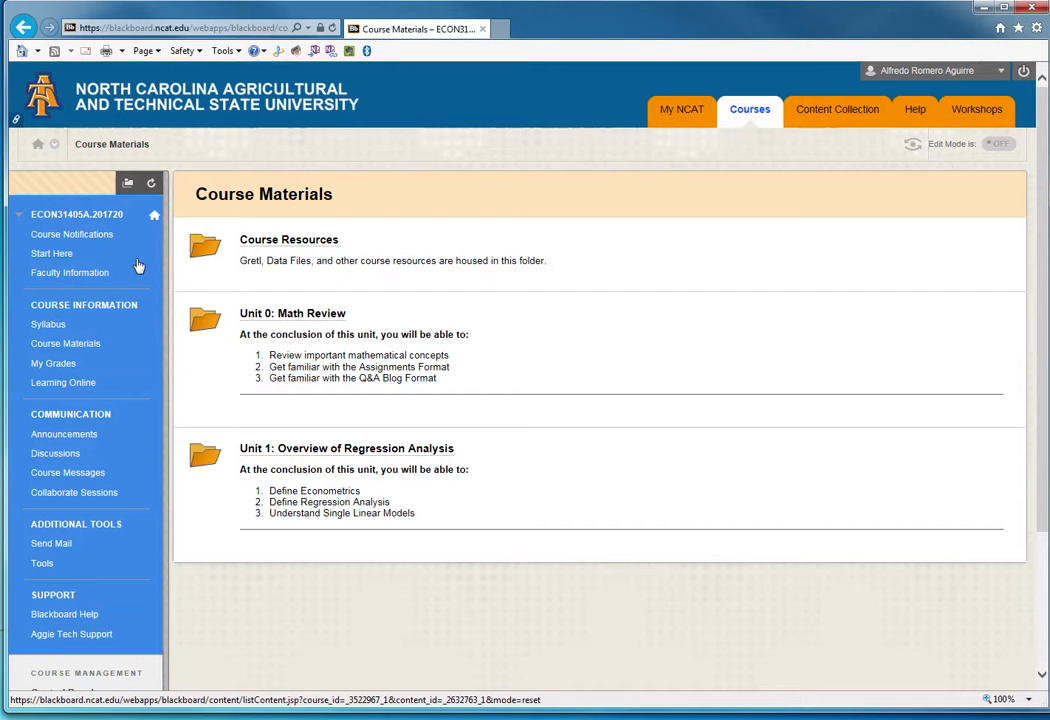
click(288, 242)
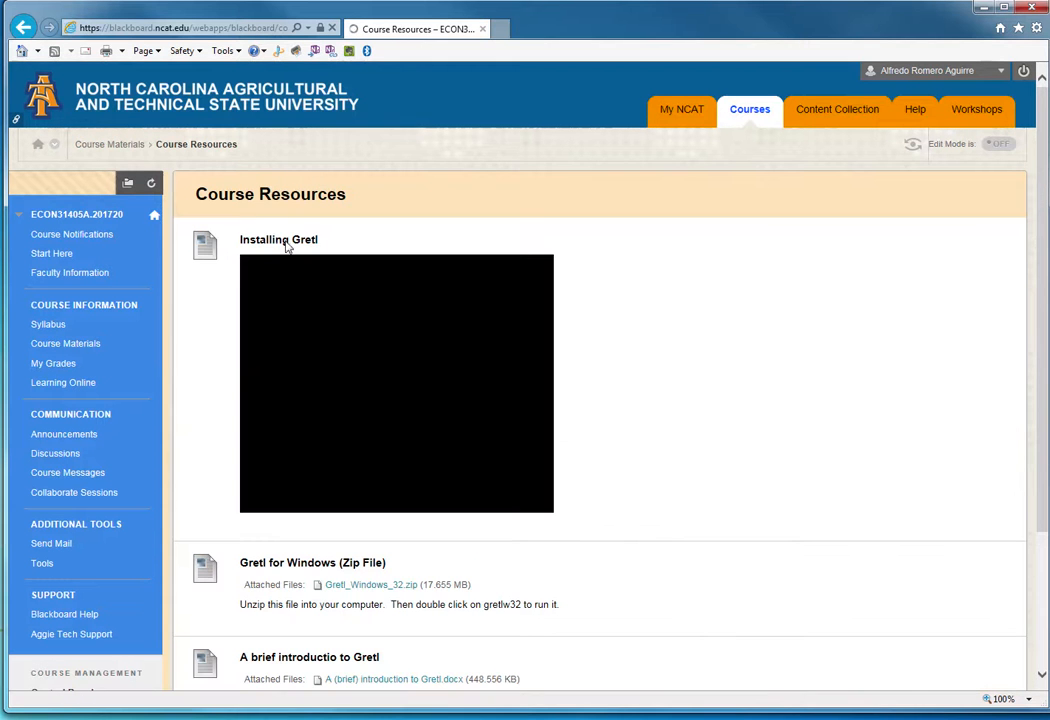
scroll(703, 448, down, 2)
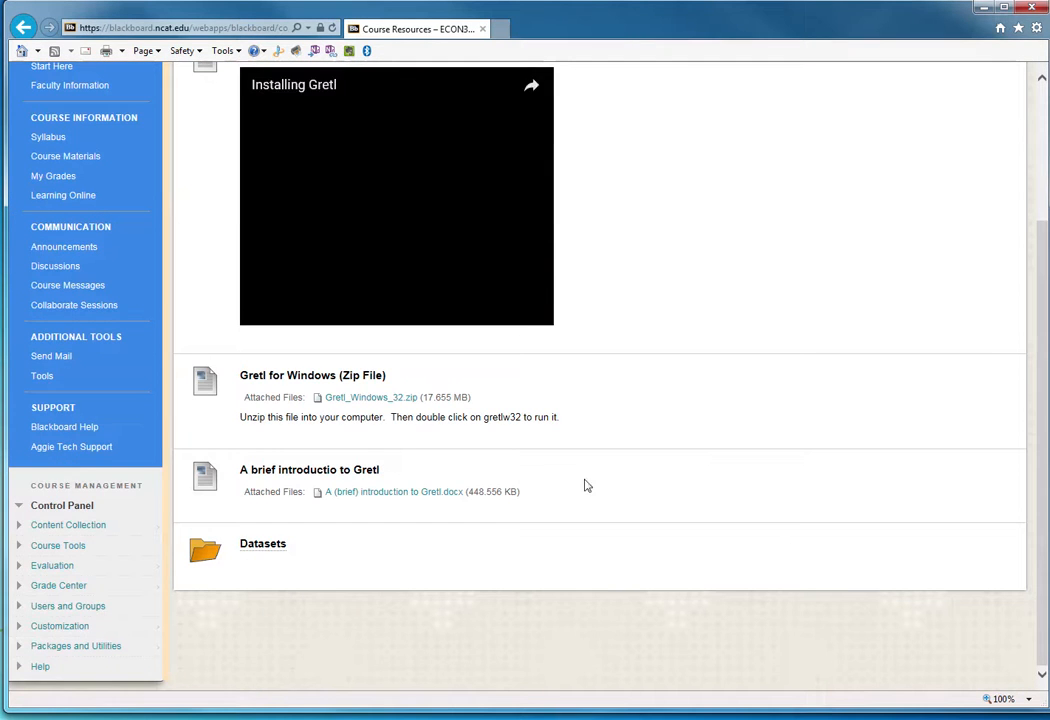
click(266, 546)
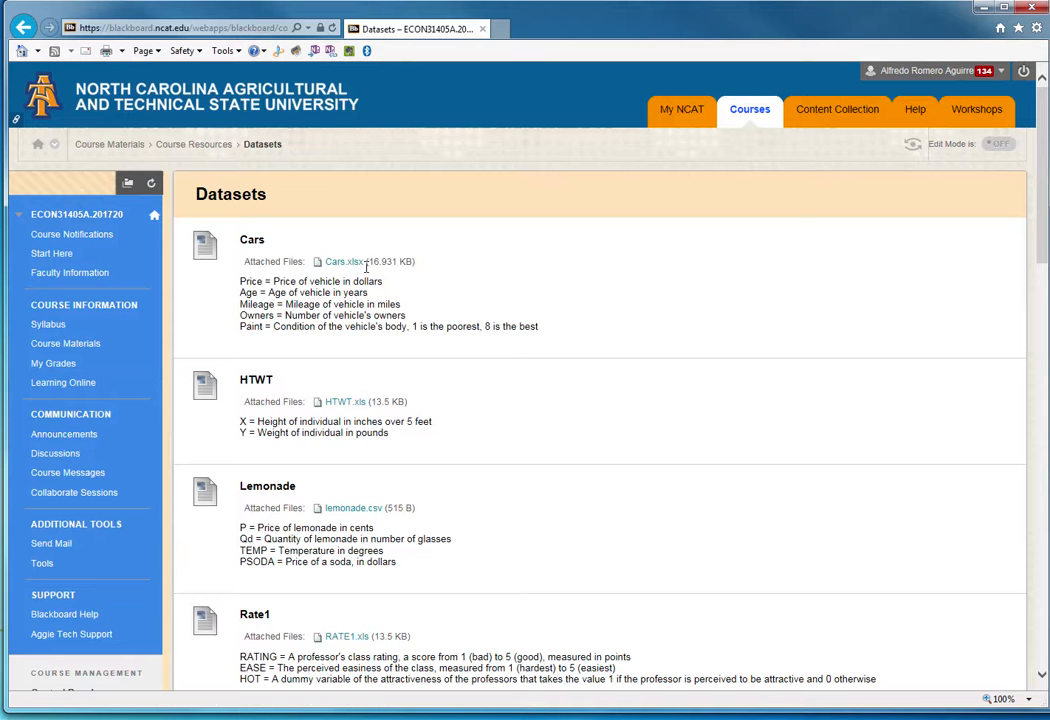
- Open the Cars workbook from the desktop in Excel and position its window so the data columns show
click(983, 7)
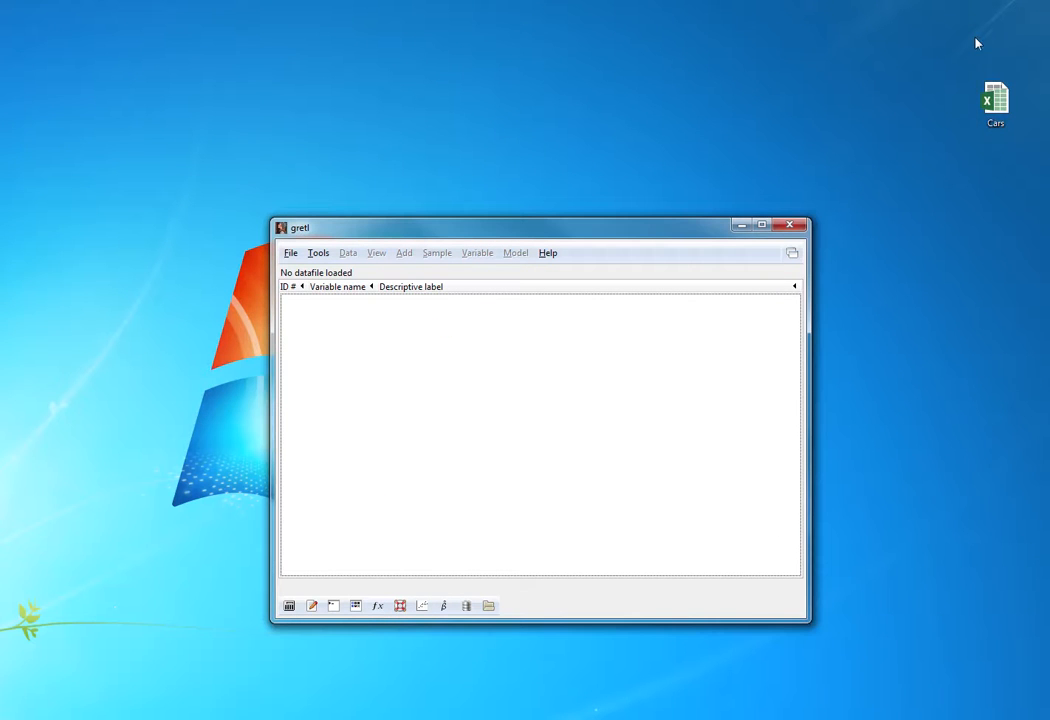
click(993, 102)
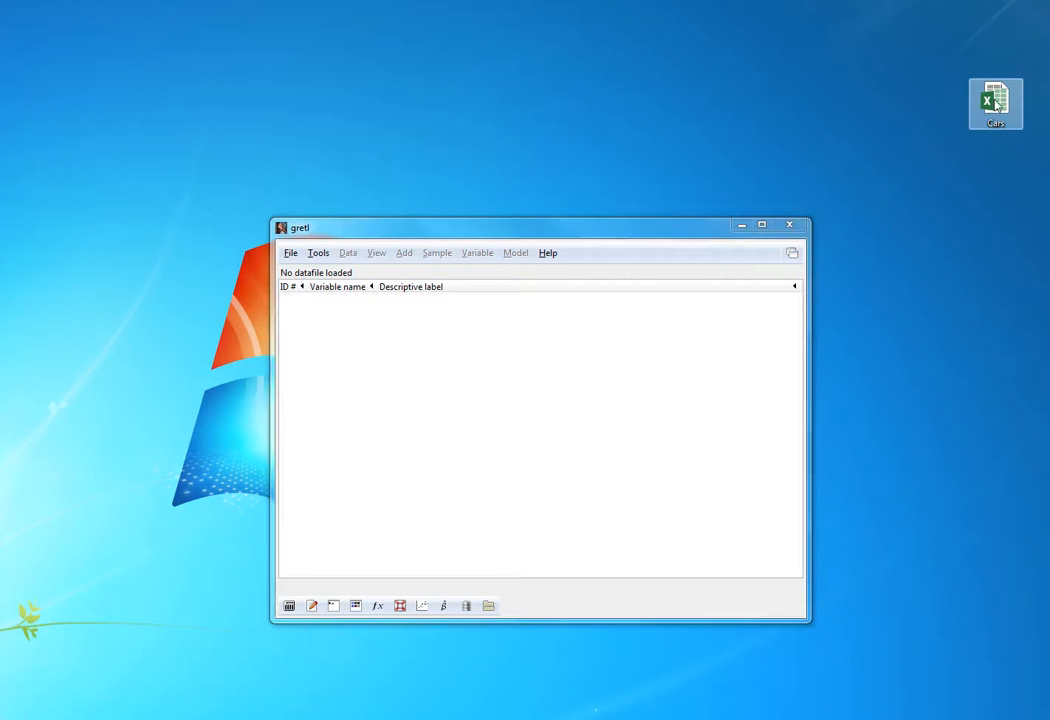
double_click(995, 104)
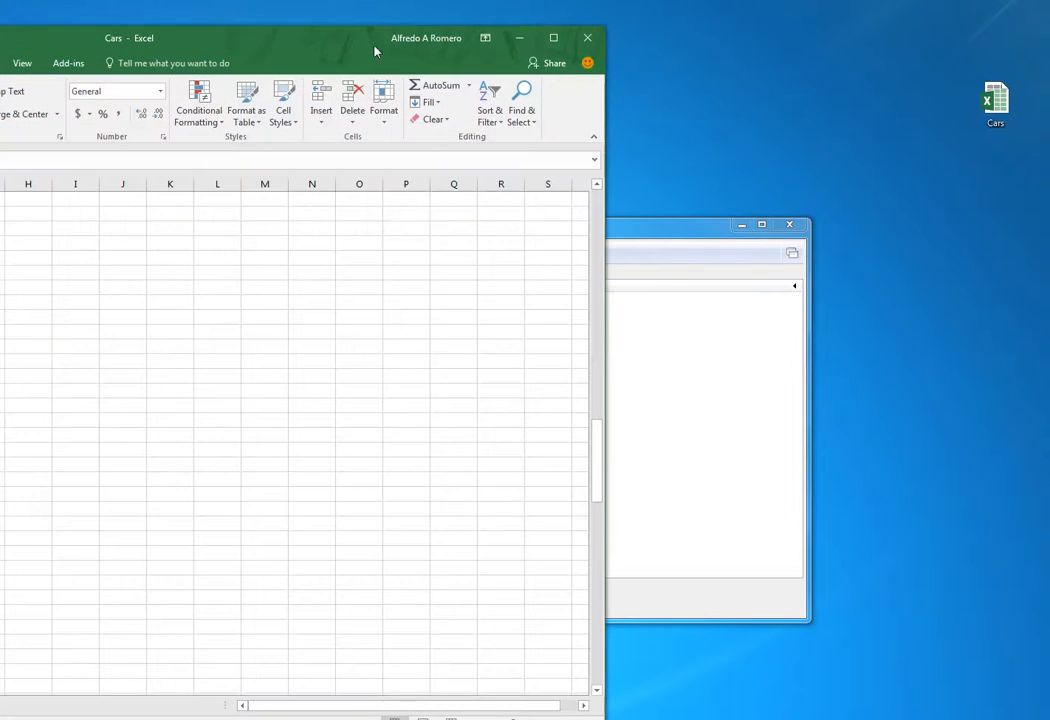
drag(316, 46, 711, 23)
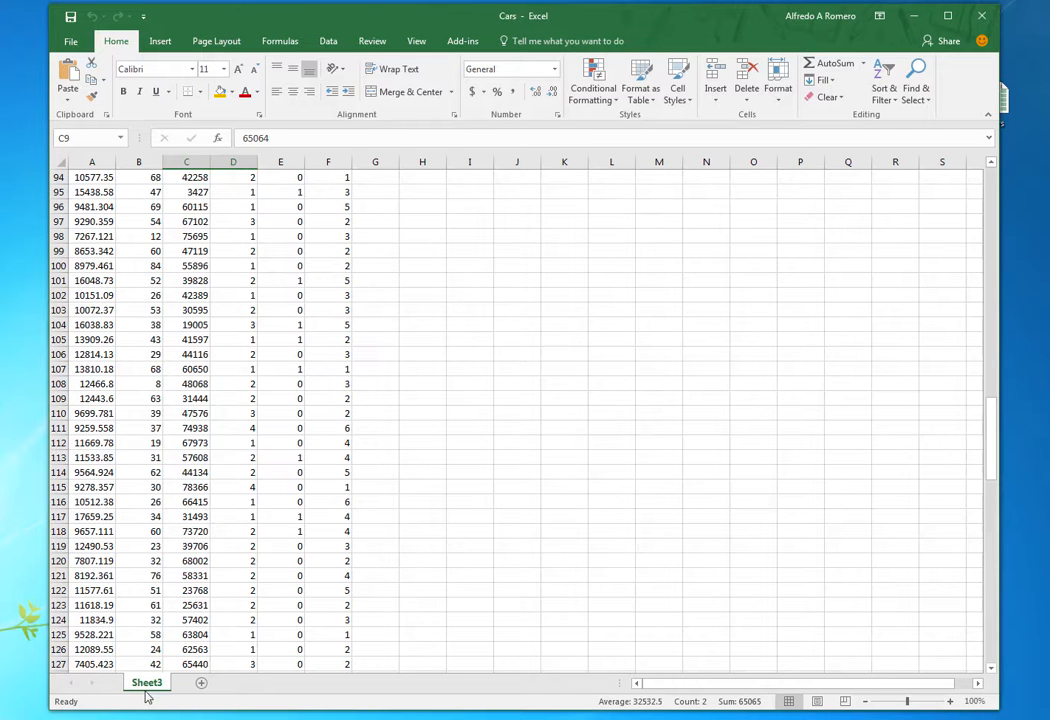
- Return to the start of the Cars sheet and go through the row 1 headers from Price to Paint
click(215, 516)
scroll(214, 515, up, 20)
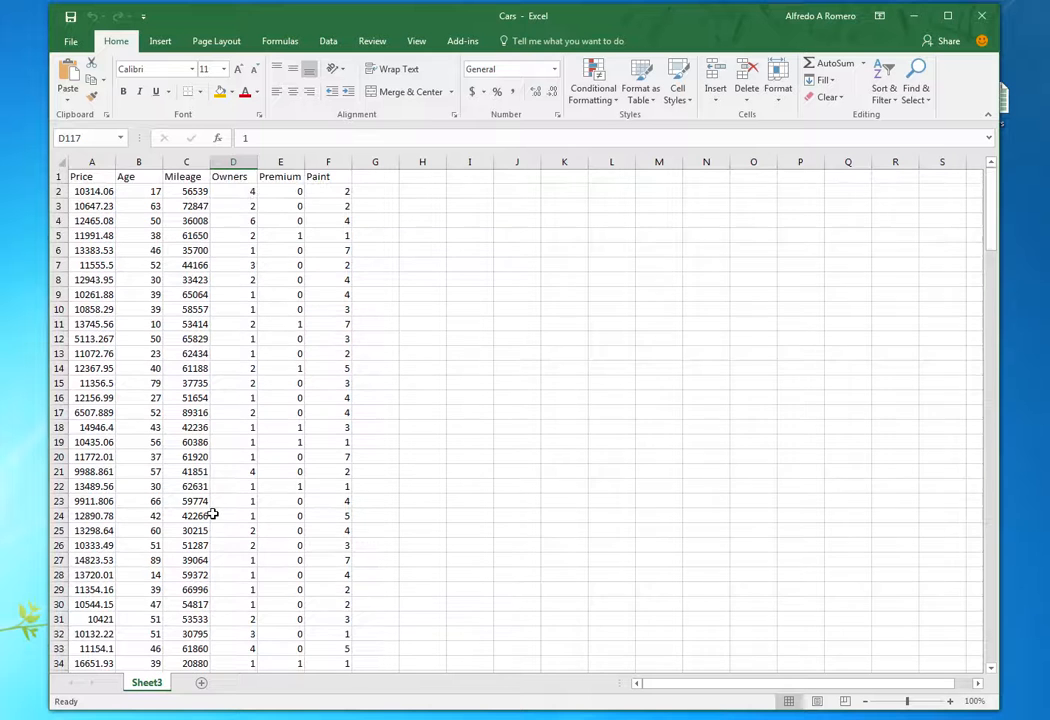
click(86, 176)
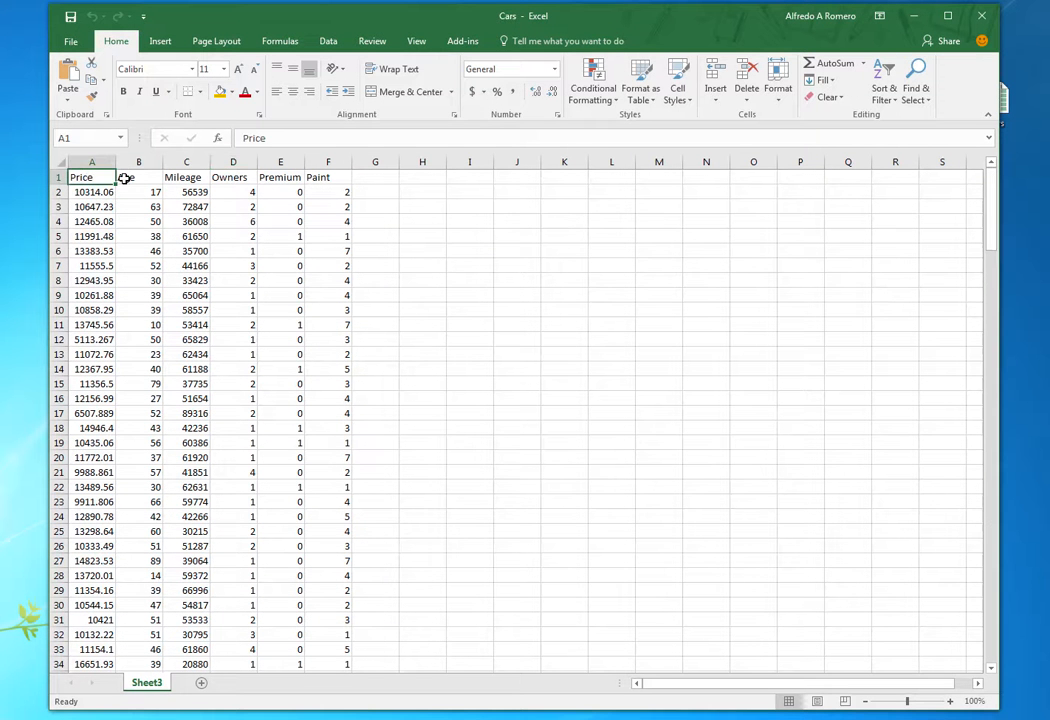
key(Right)
key(Right)
key(Right)
key(Right)
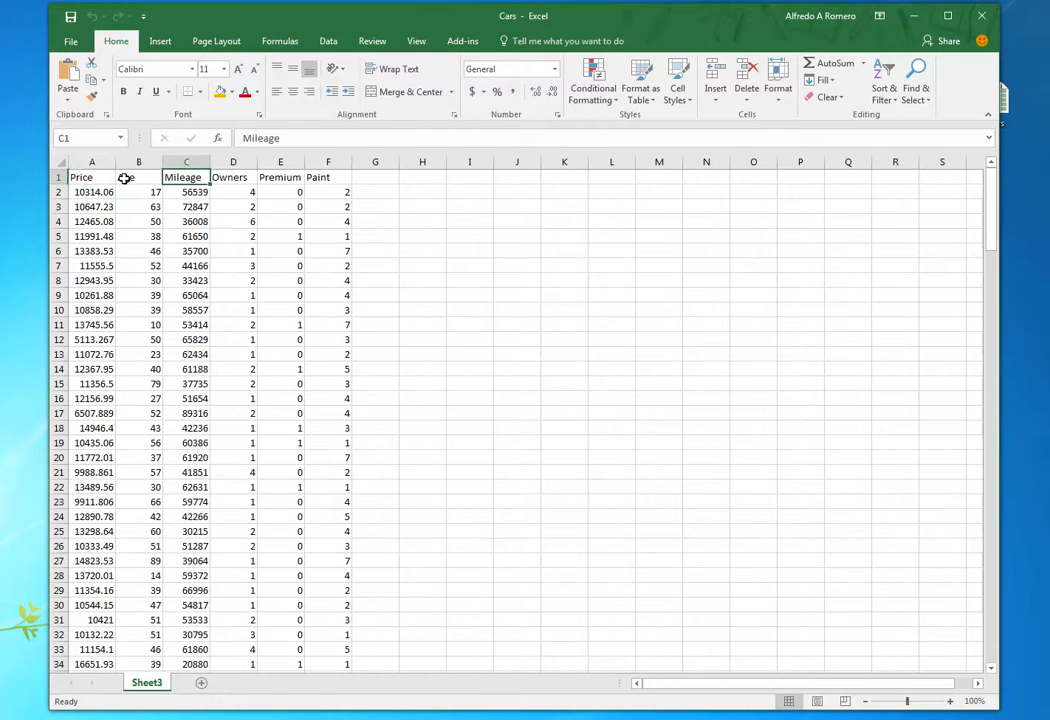
key(Right)
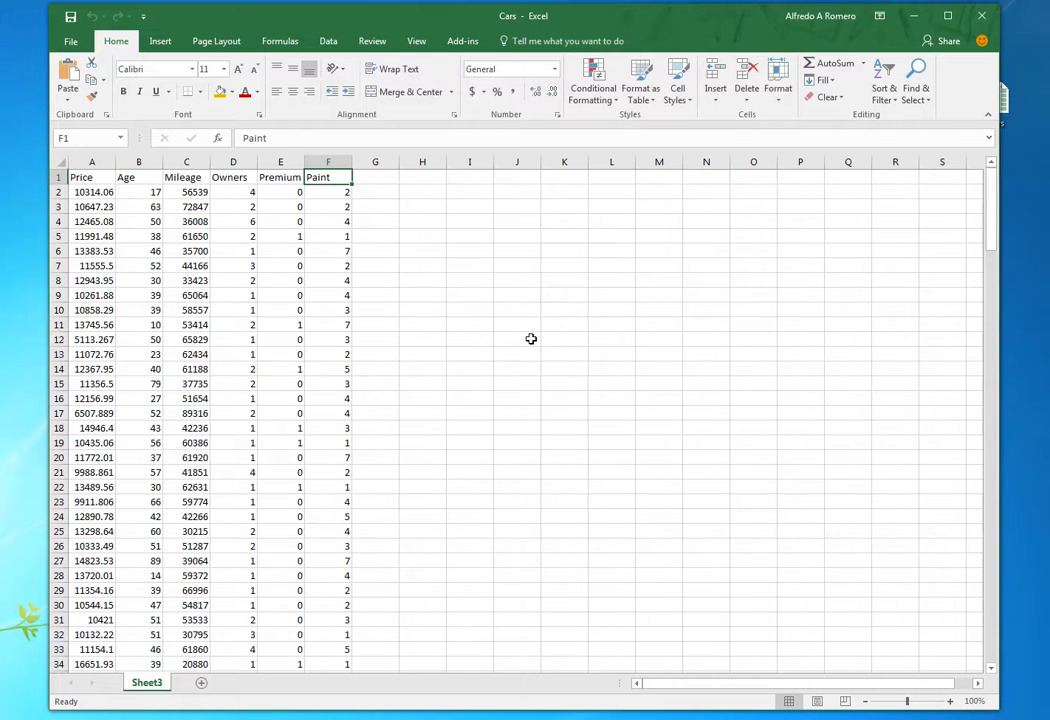
key(Left)
key(Left)
key(Left)
key(Left)
key(Left)
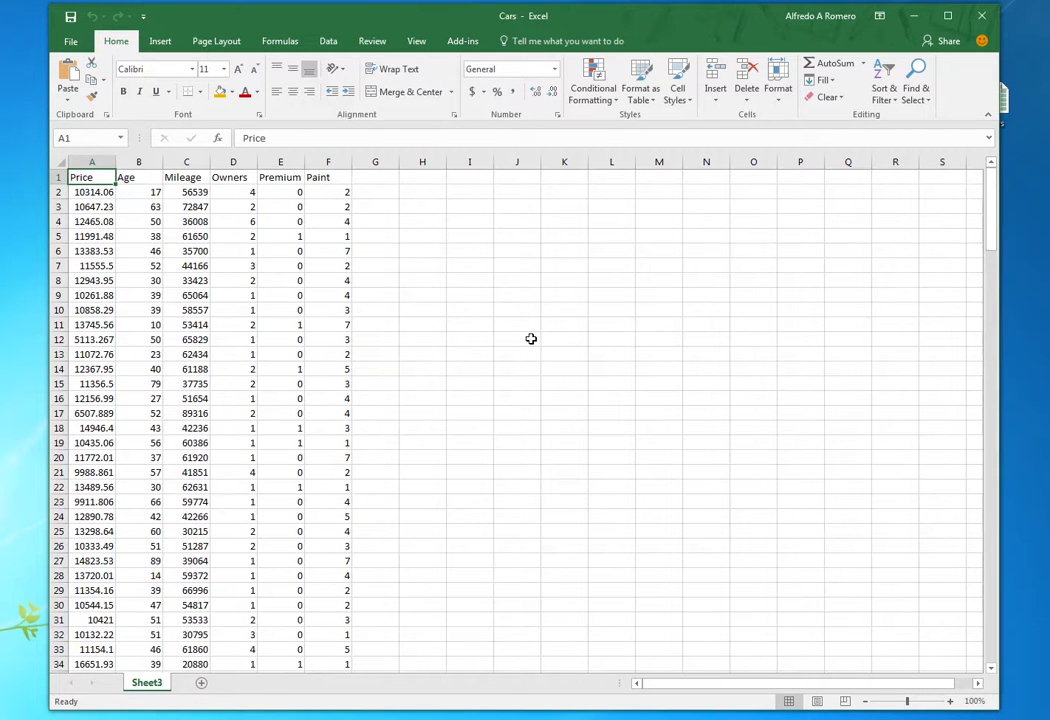
- Examine the Age, Mileage and Owners headers and the first values of the Premium and Paint columns
key(Right)
key(Right)
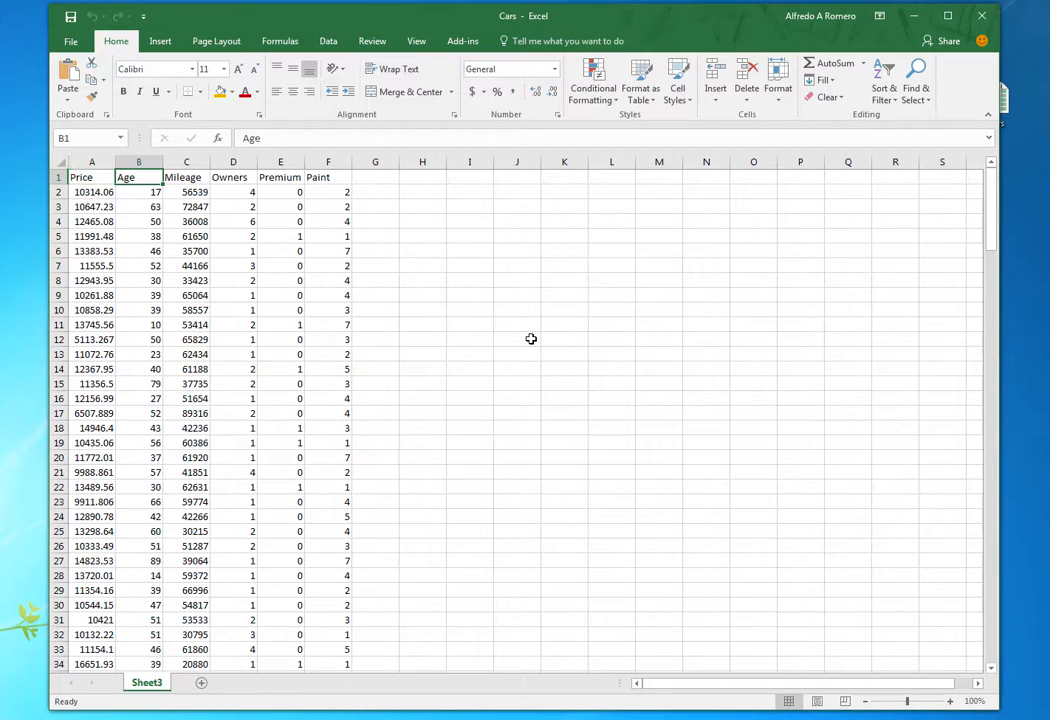
key(Right)
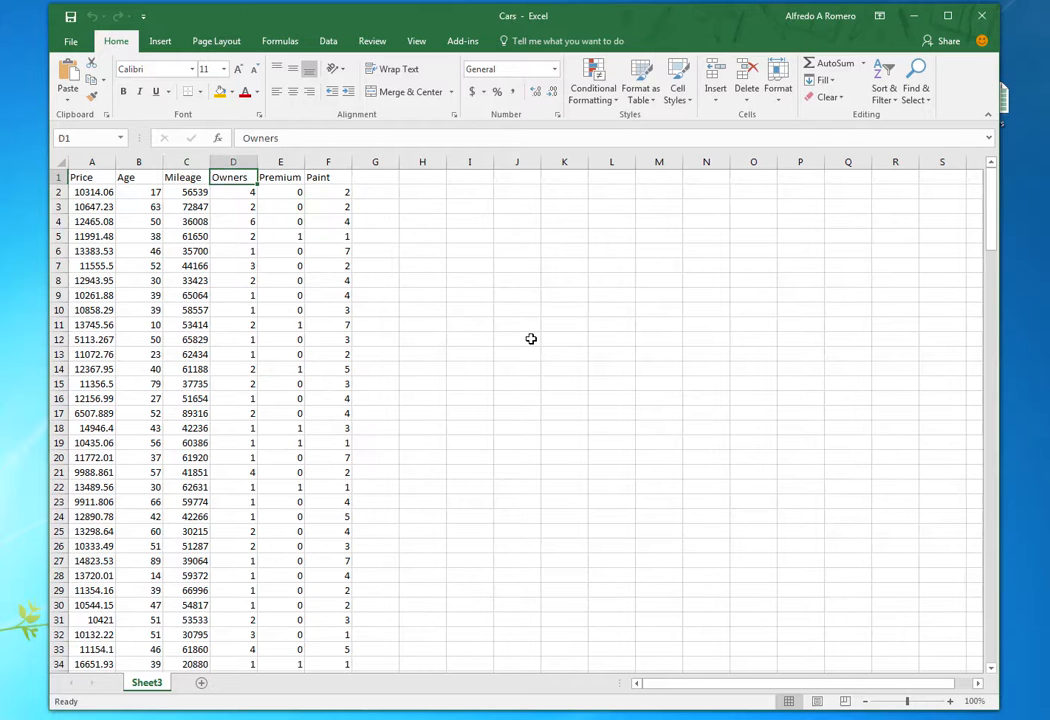
key(Right)
key(Down)
key(Down)
key(Down)
key(Down)
key(Down)
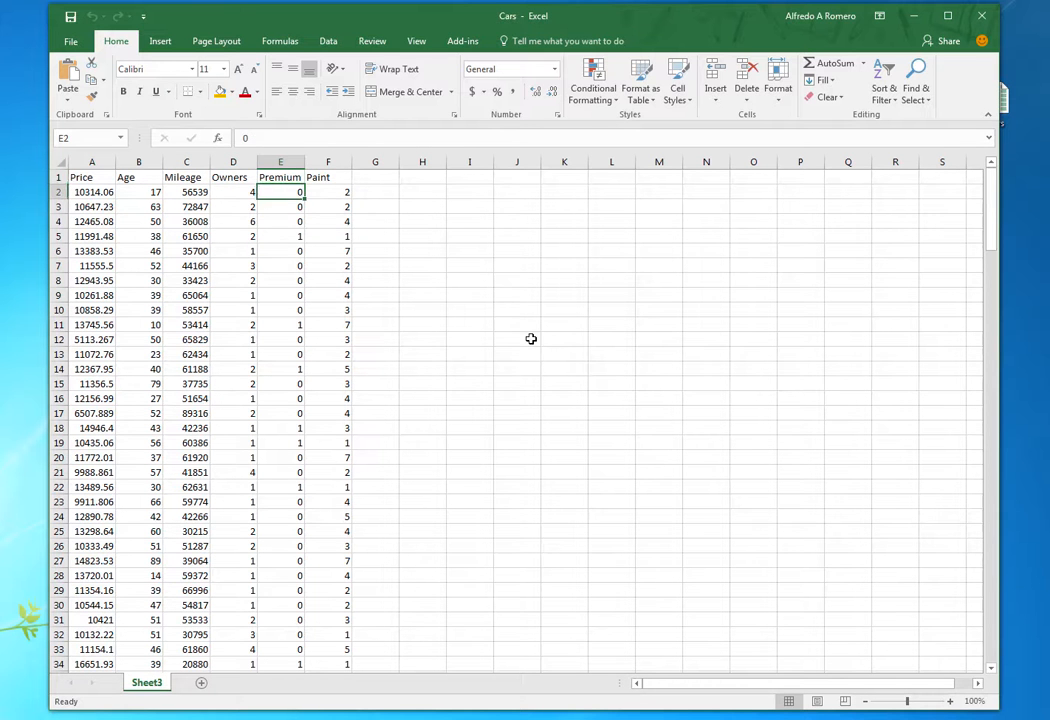
key(Up)
key(Up)
key(Up)
key(Up)
key(Up)
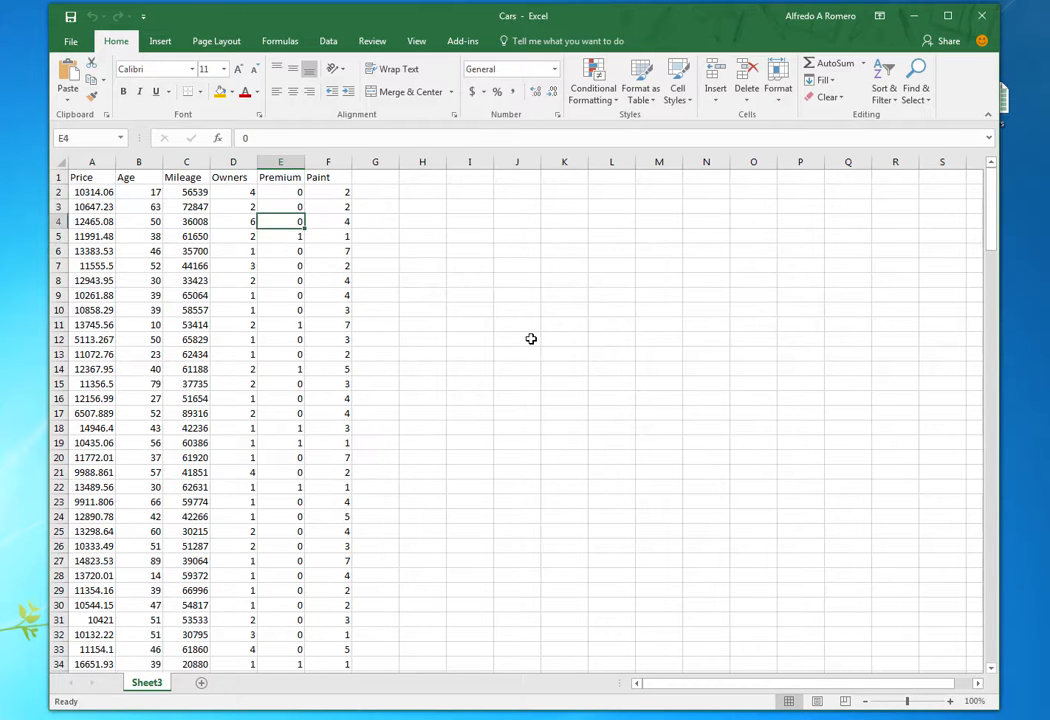
key(Right)
key(Down)
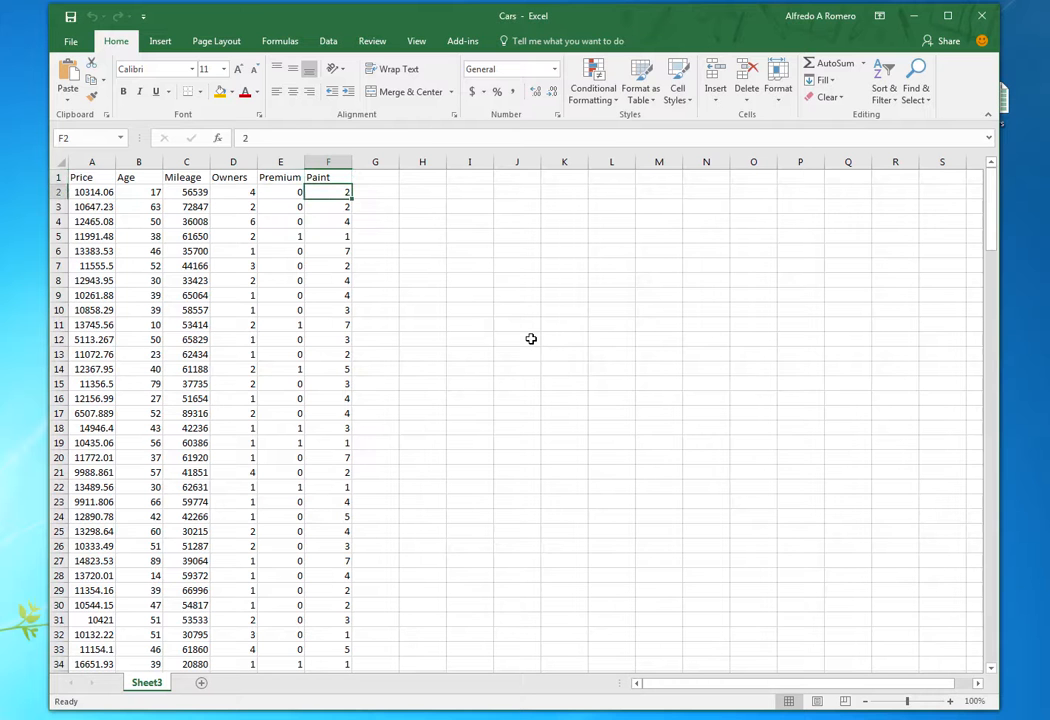
- Switch to the browser to check the Cars variable descriptions, and close the Cars workbook
mouse_move(955, 714)
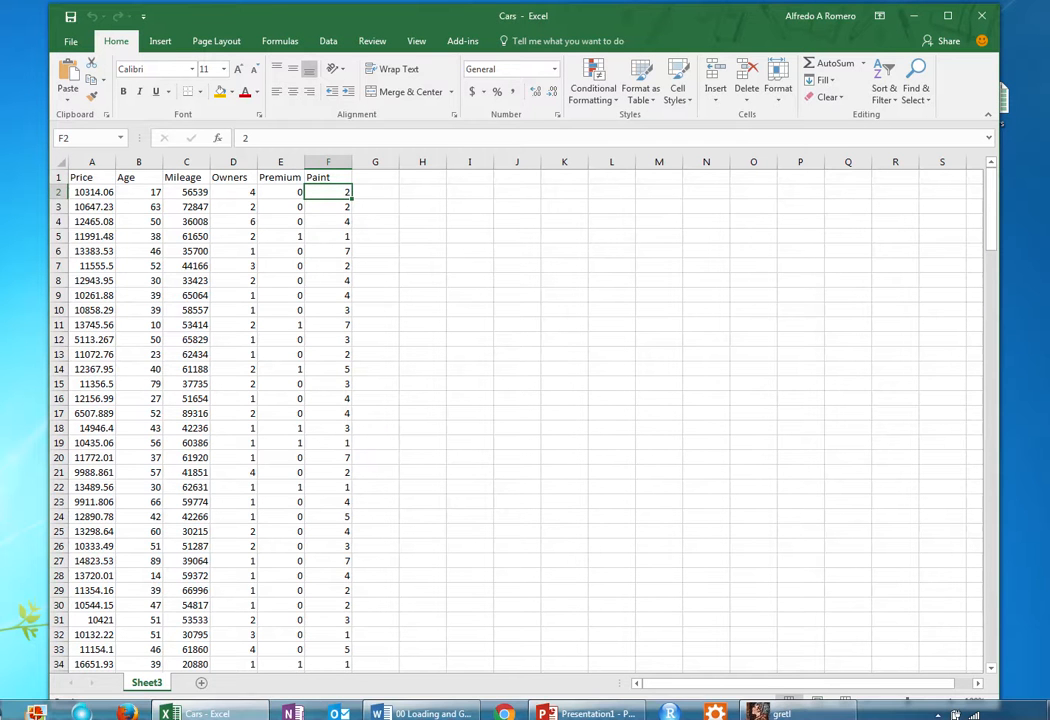
click(81, 713)
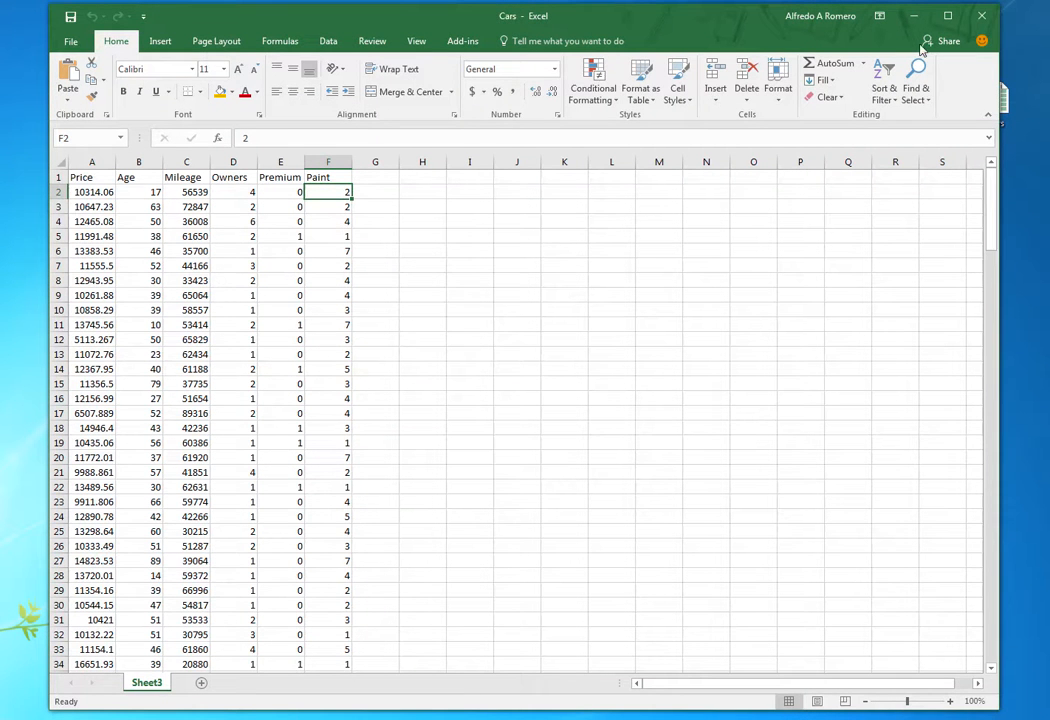
click(981, 16)
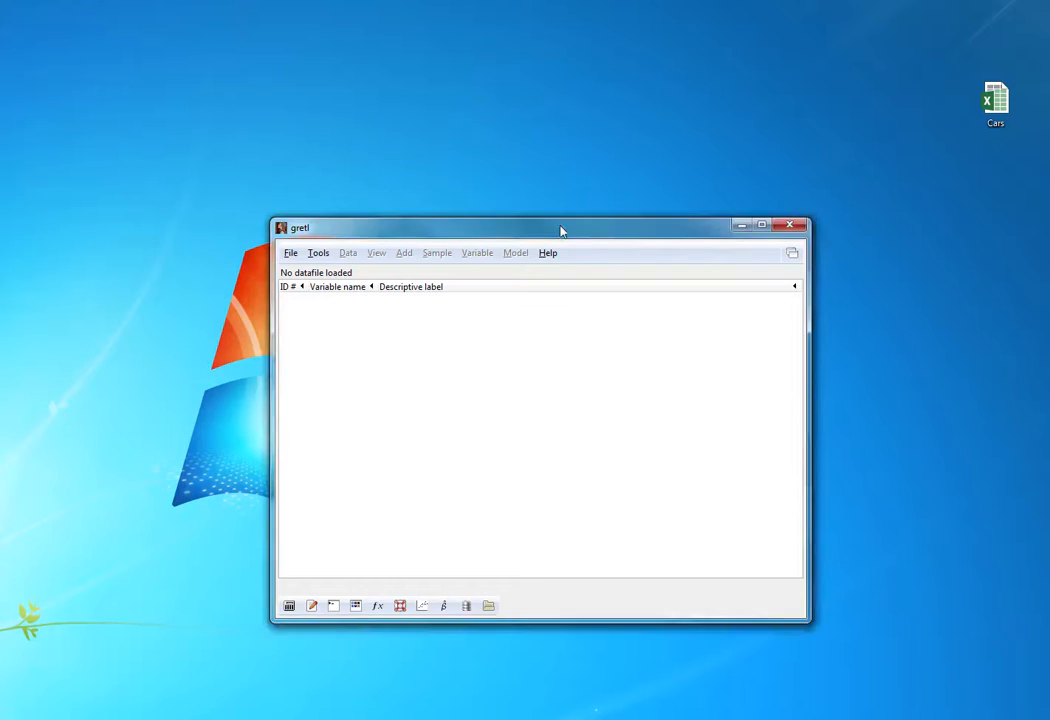
- Import the desktop Cars spreadsheet into gretl from column 1, row 1, declining a time-series or panel interpretation
drag(562, 227, 387, 157)
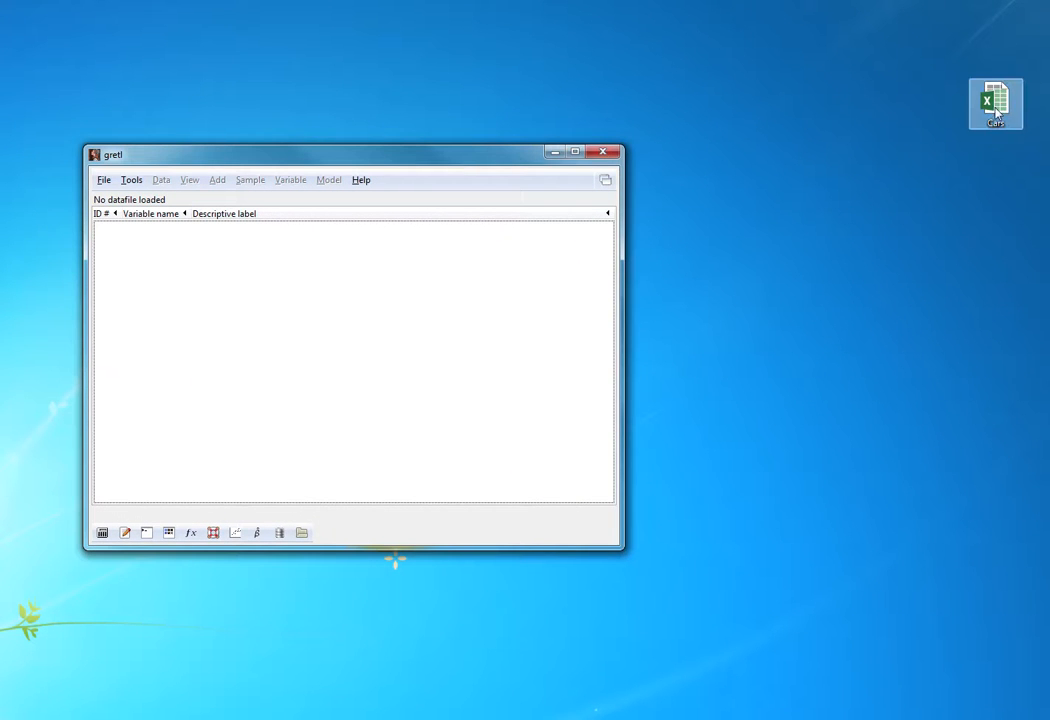
drag(995, 104, 462, 315)
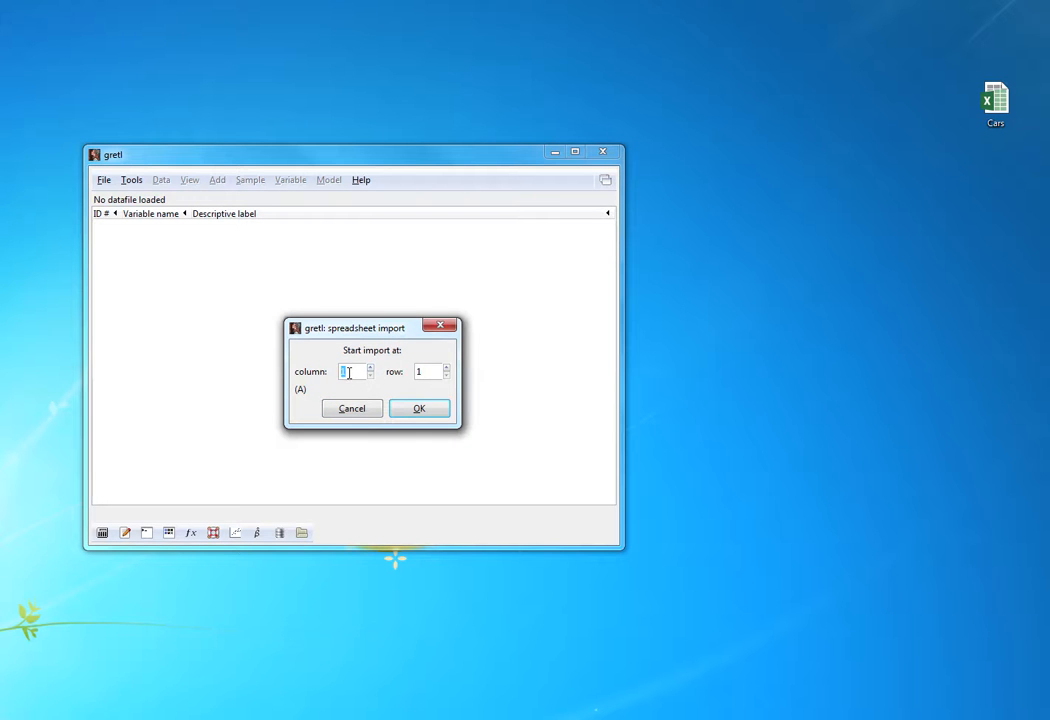
click(404, 412)
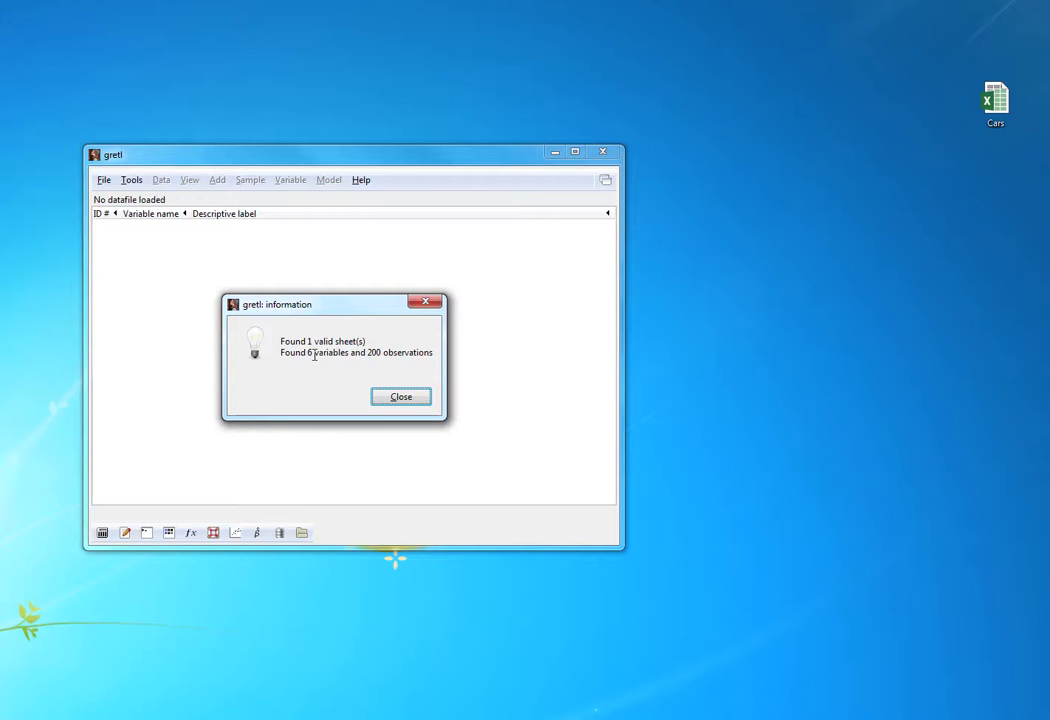
click(402, 397)
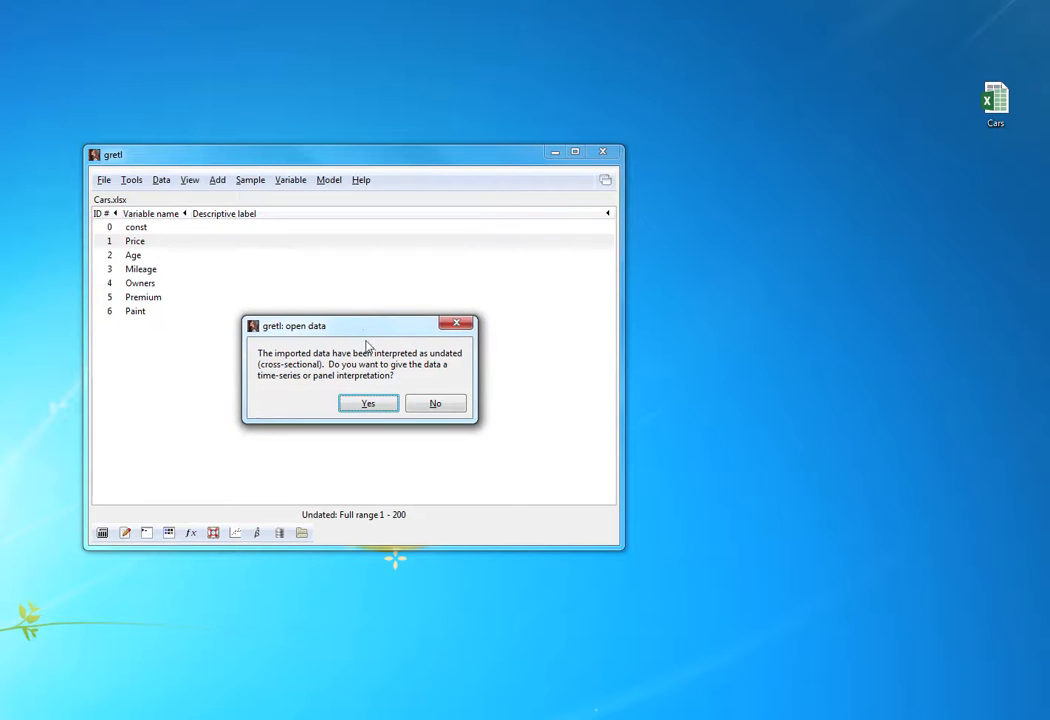
drag(366, 327, 367, 304)
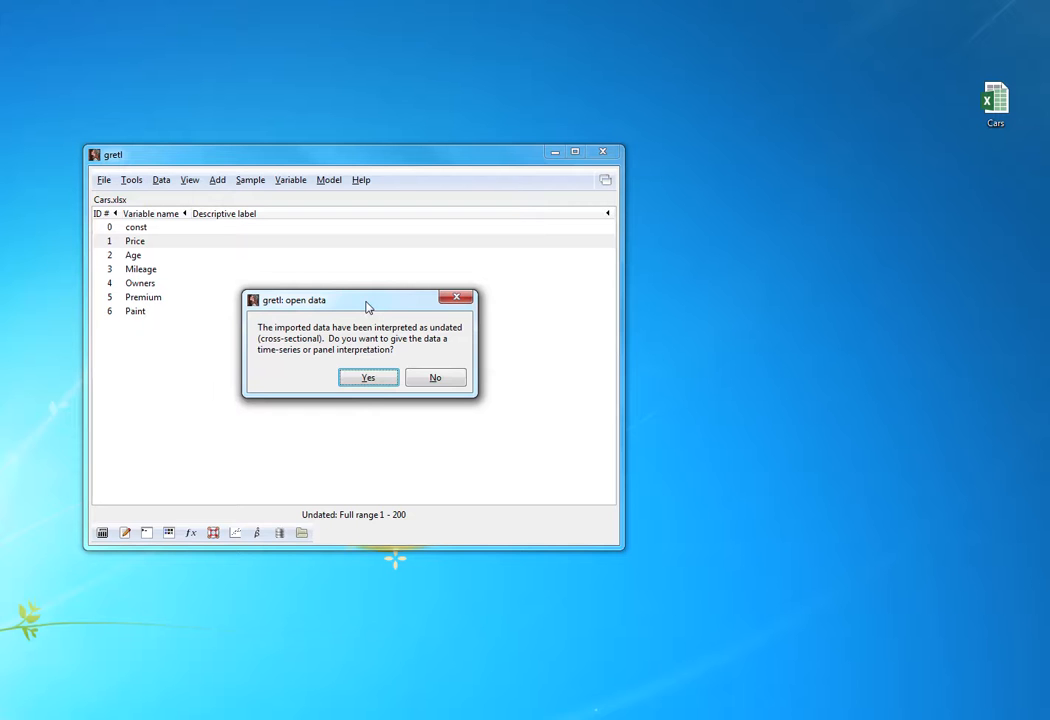
click(435, 381)
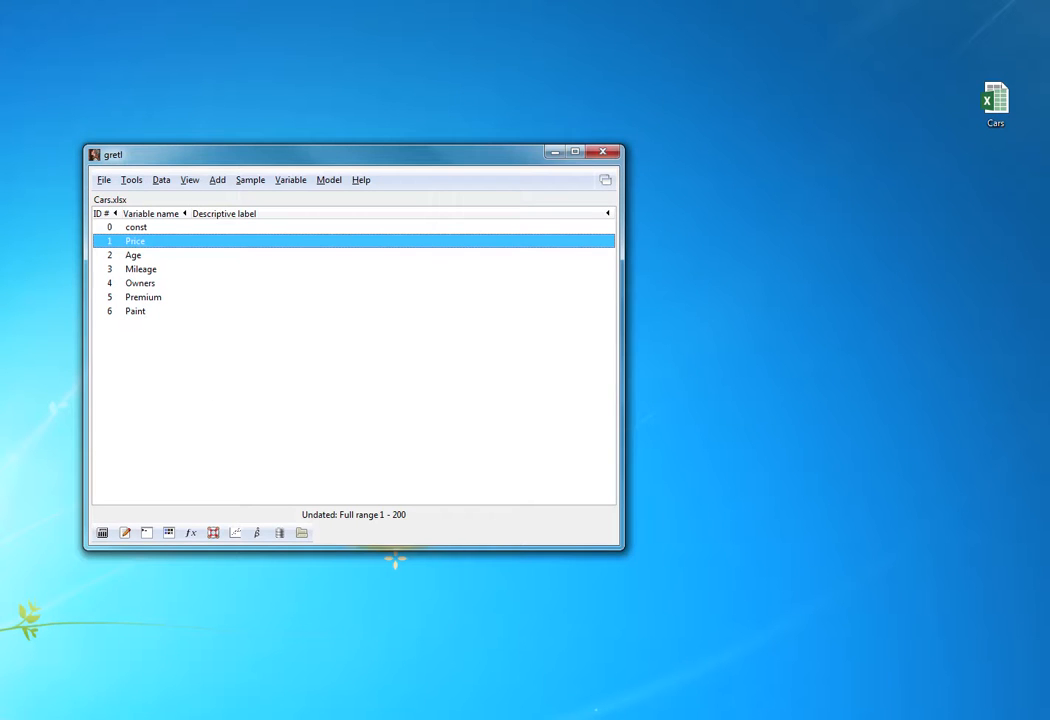
- Consult the assignment in Word, switch back to gretl and add an index variable to the Cars dataset
click(350, 713)
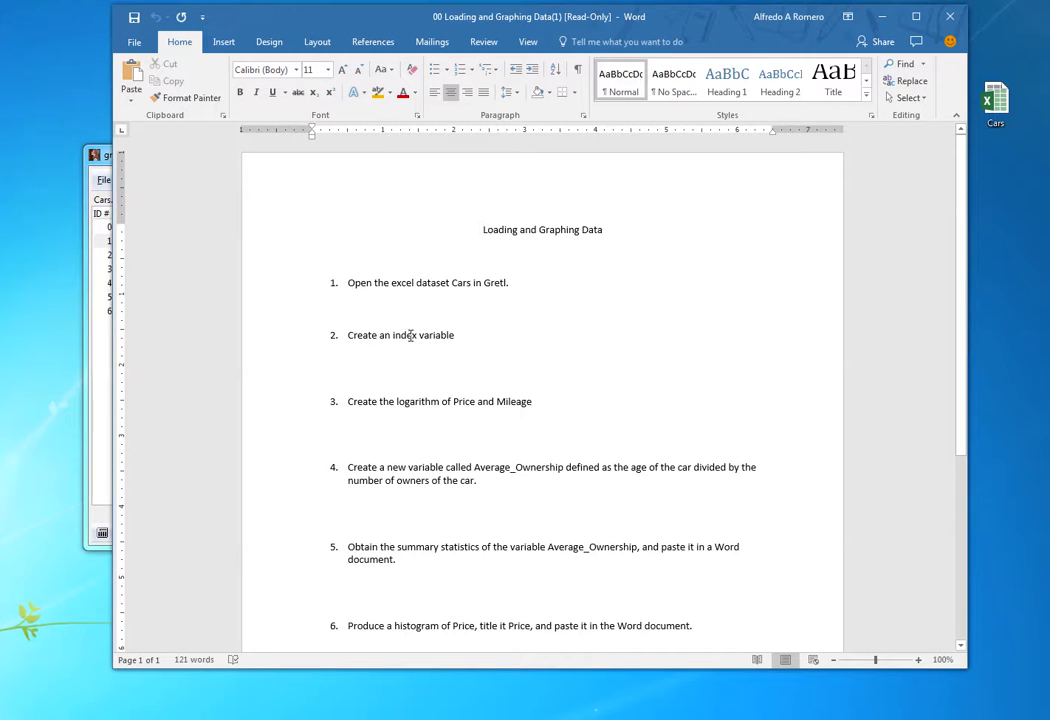
key(alt+Tab)
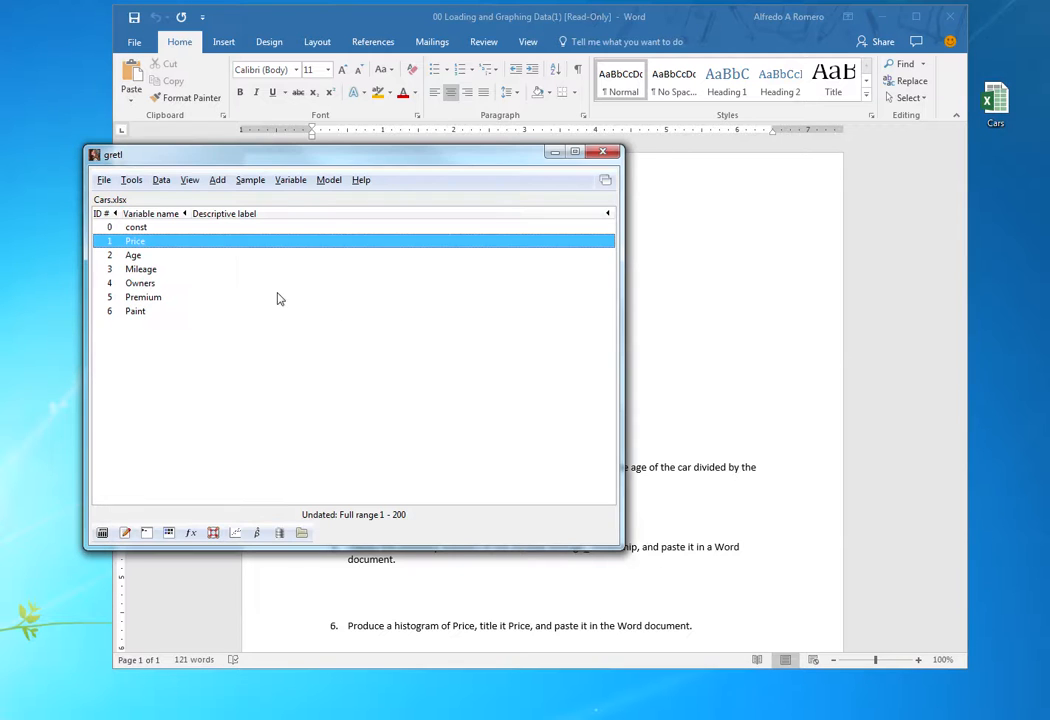
click(214, 186)
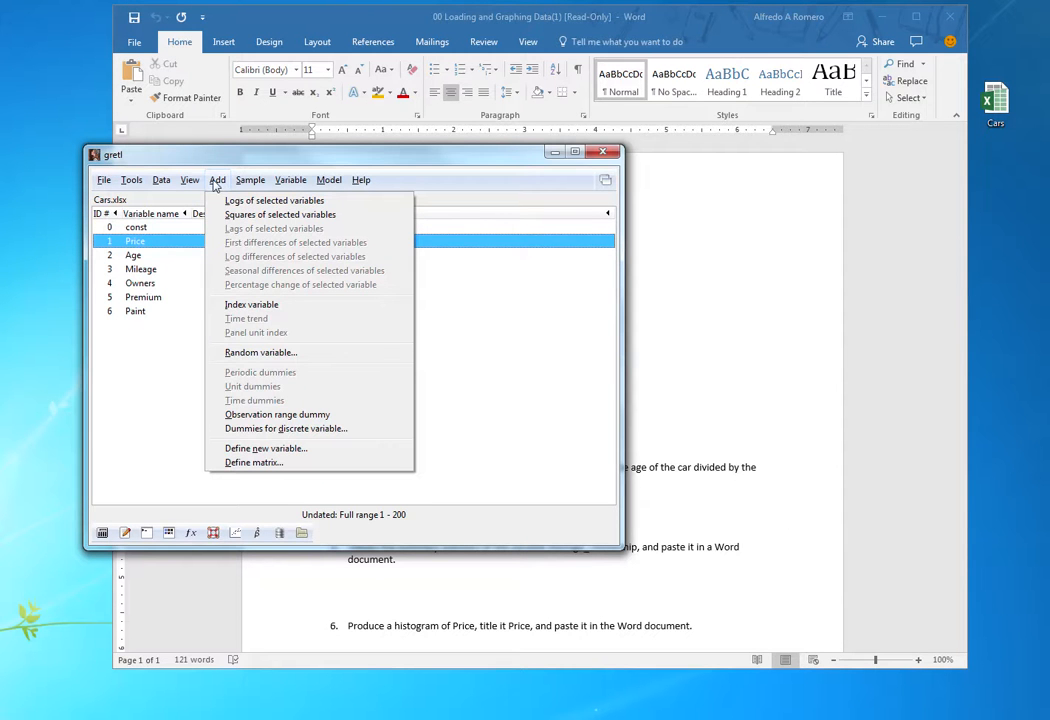
click(255, 305)
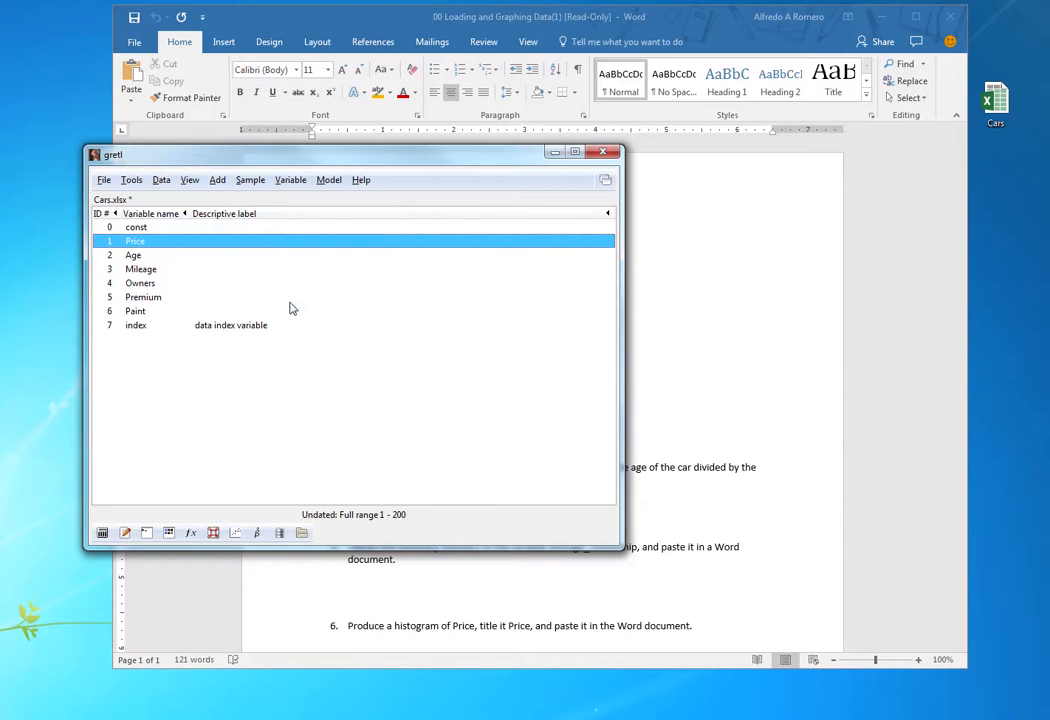
- Display the index variable's values, review them through the last observation, and close the listing
double_click(140, 330)
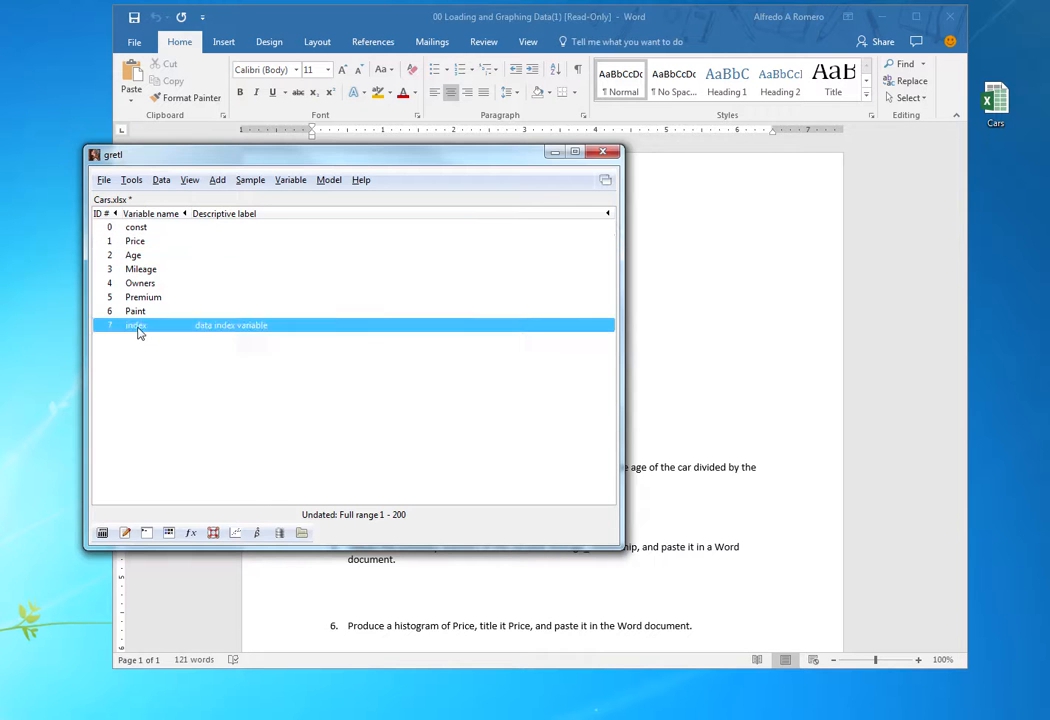
drag(144, 190, 271, 191)
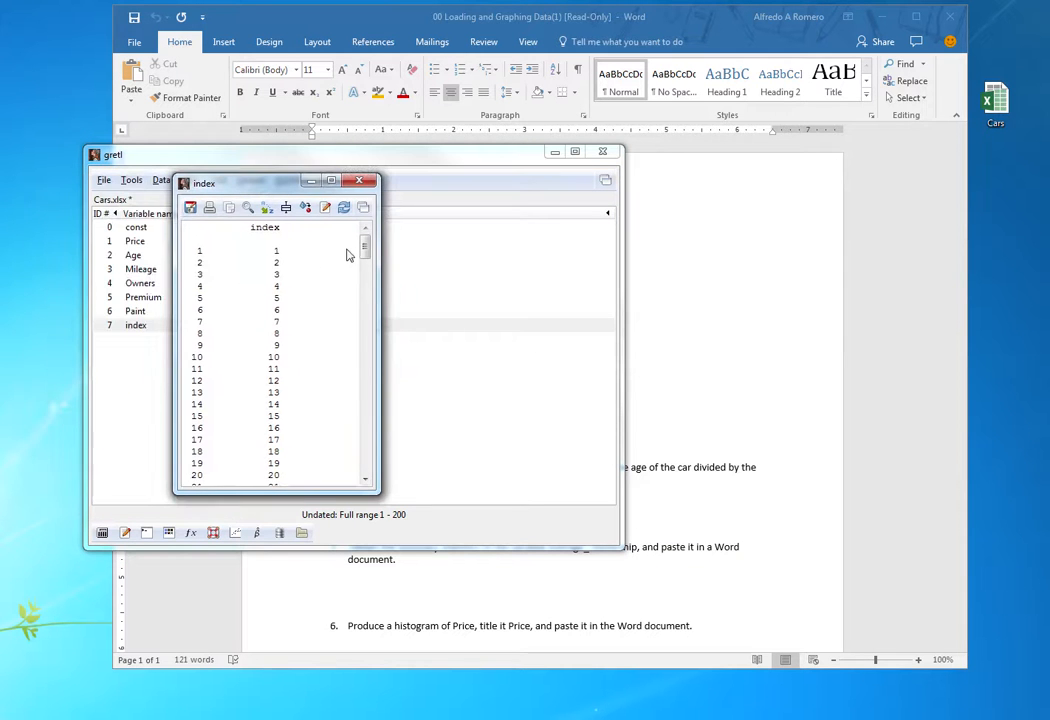
drag(368, 246, 326, 478)
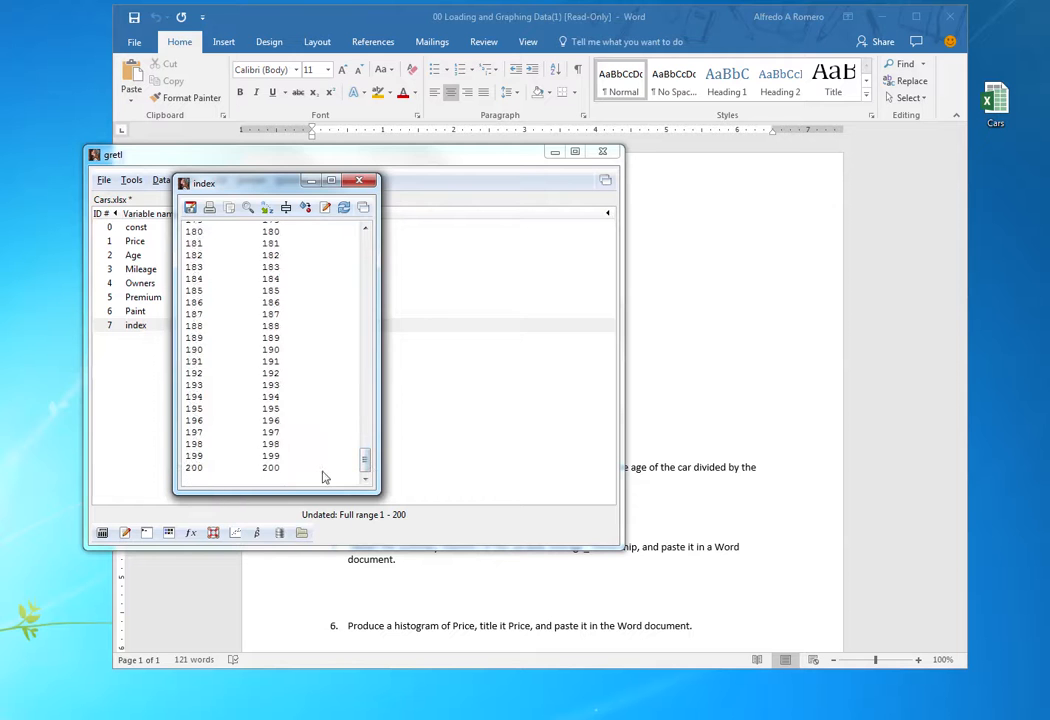
click(359, 181)
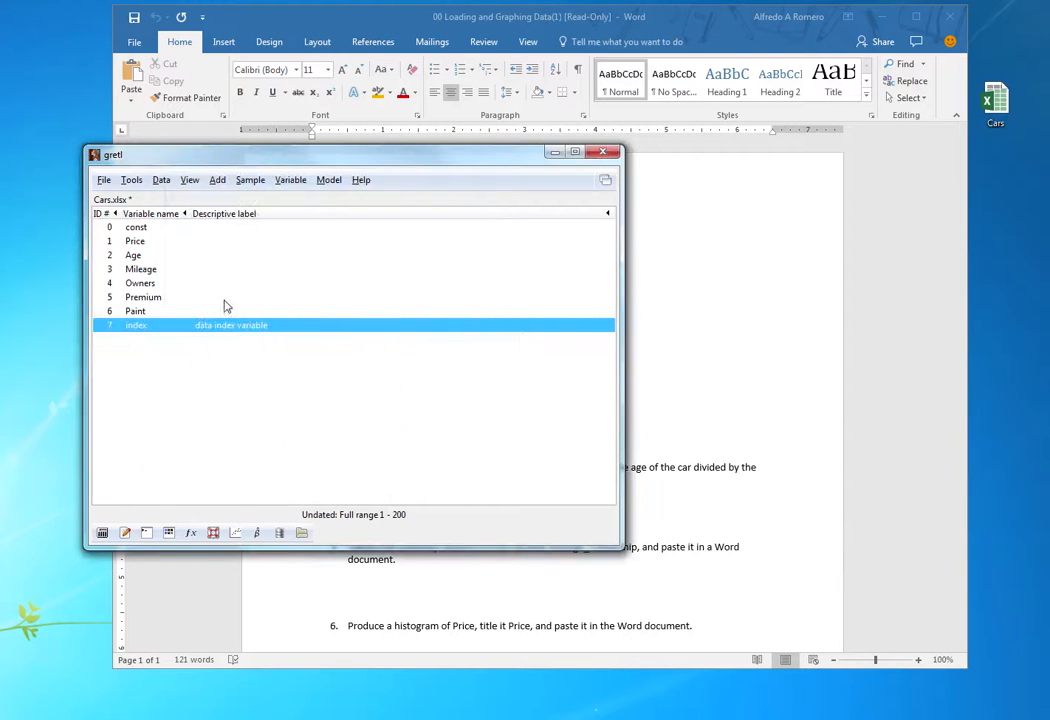
- Display the values of Price, Age and index side by side, enlarge the listing to review them, and close it
ctrl+click(135, 243)
ctrl+click(140, 256)
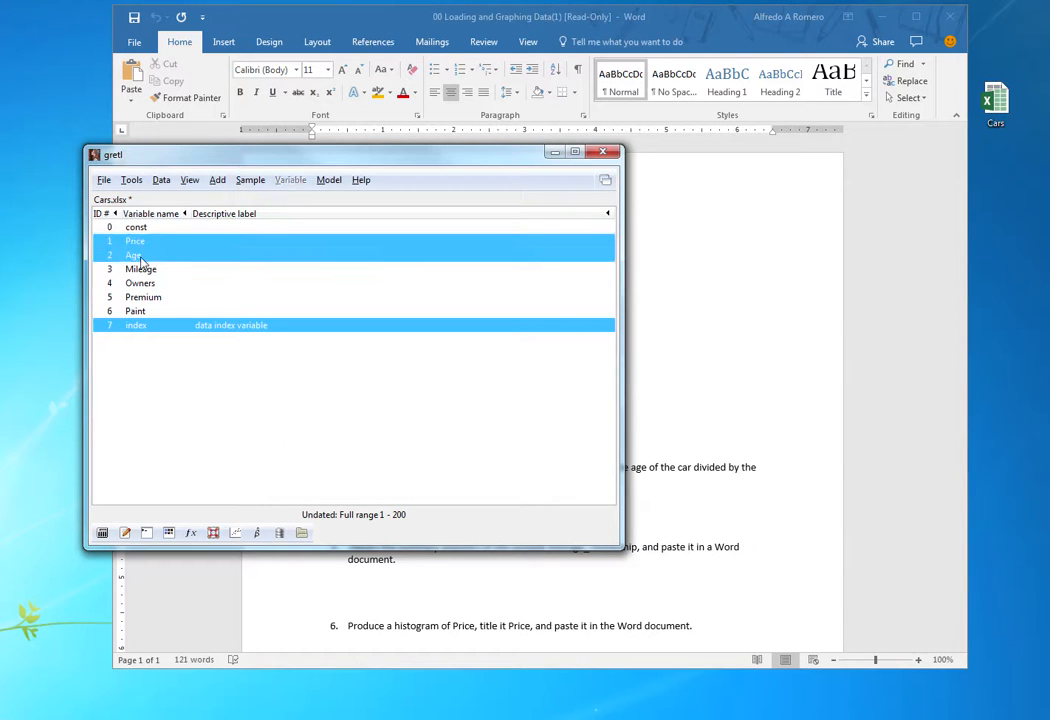
double_click(141, 258)
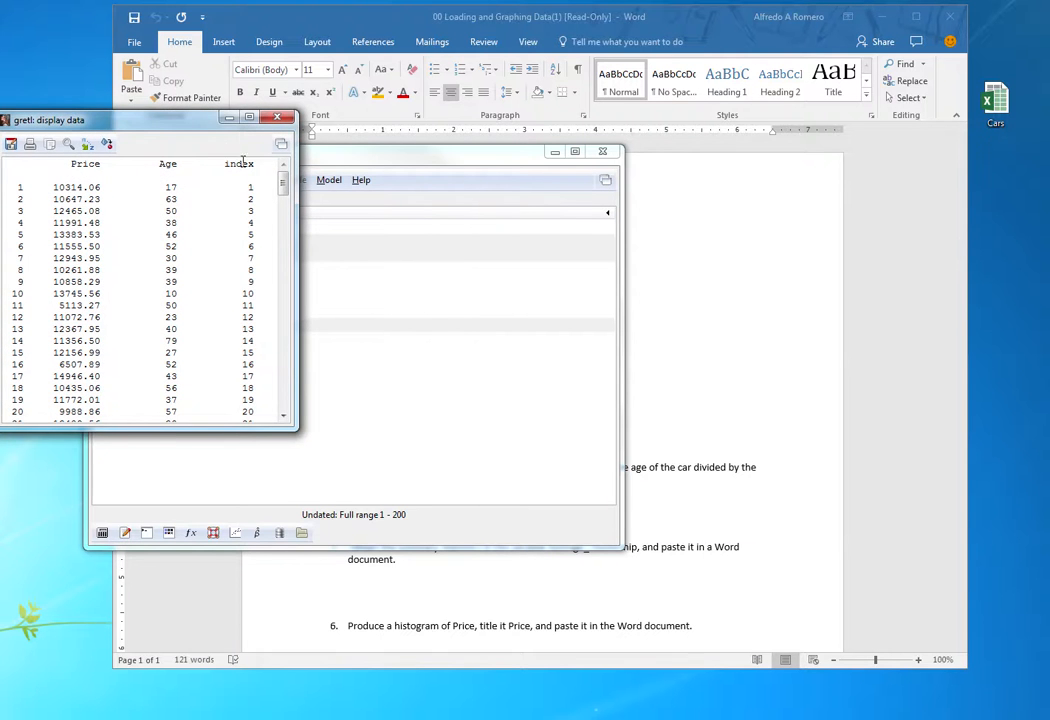
drag(172, 117, 322, 188)
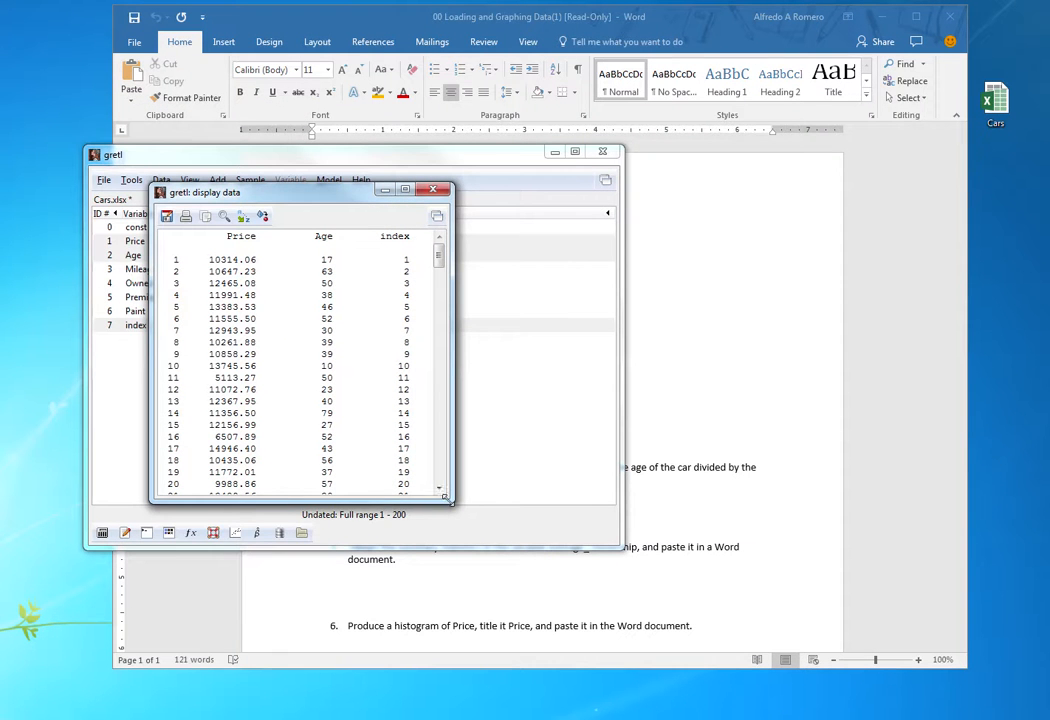
drag(449, 499, 587, 671)
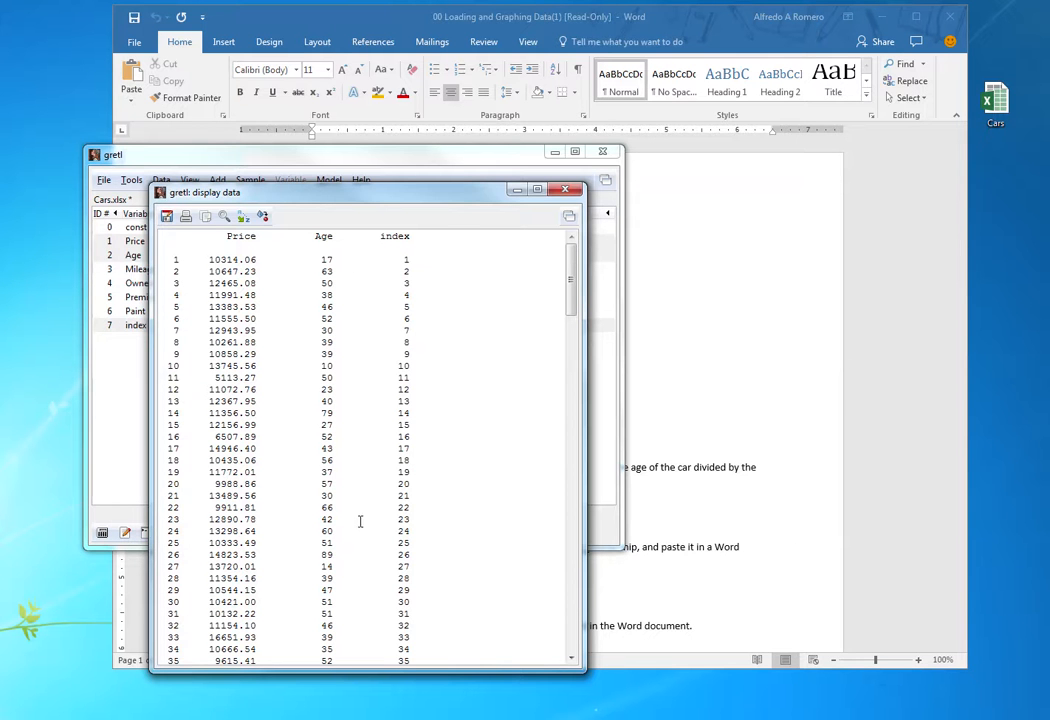
click(566, 190)
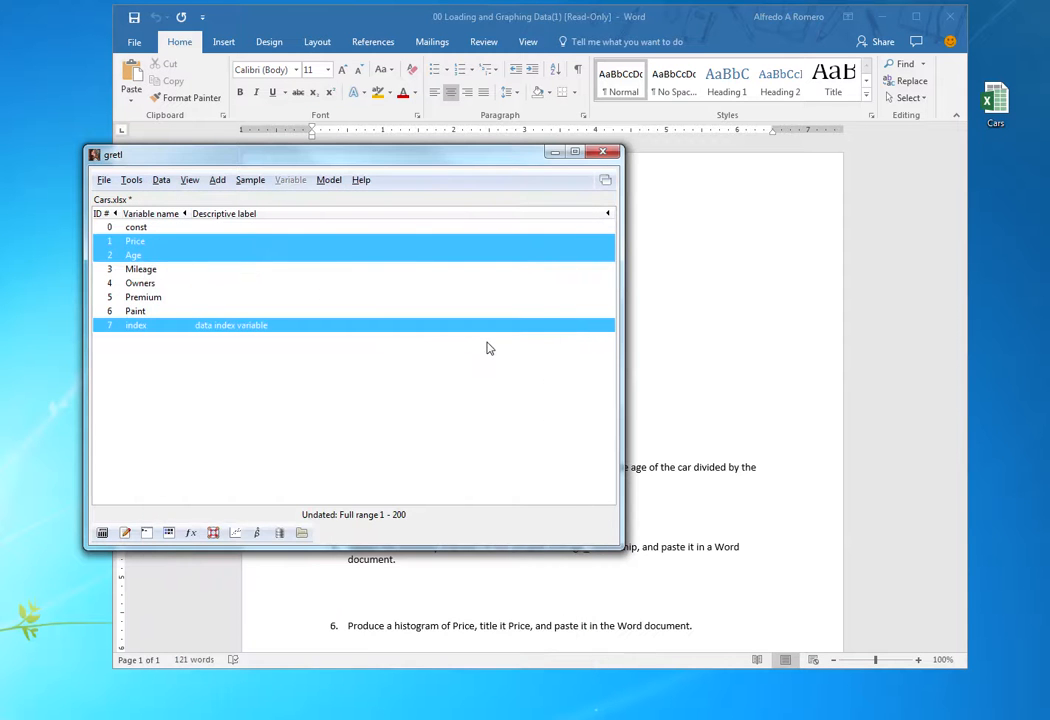
- Glance at the assignment in Word, return to gretl, and view the Price, Owners, Premium and Paint values together before closing the listing
key(alt+Tab)
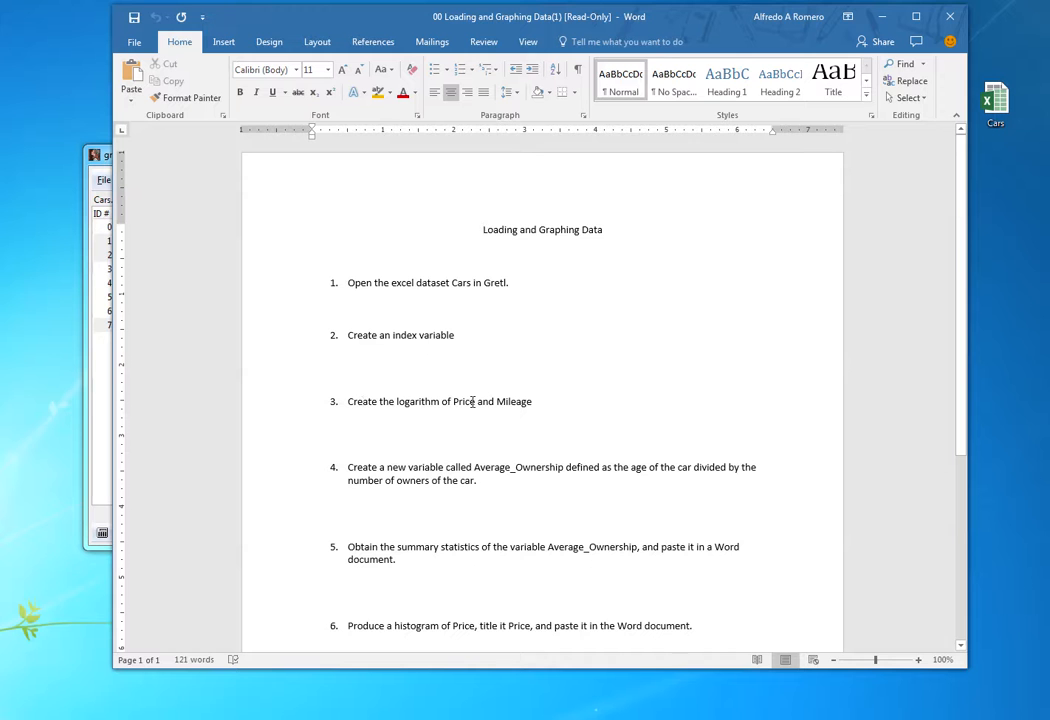
key(alt+Tab)
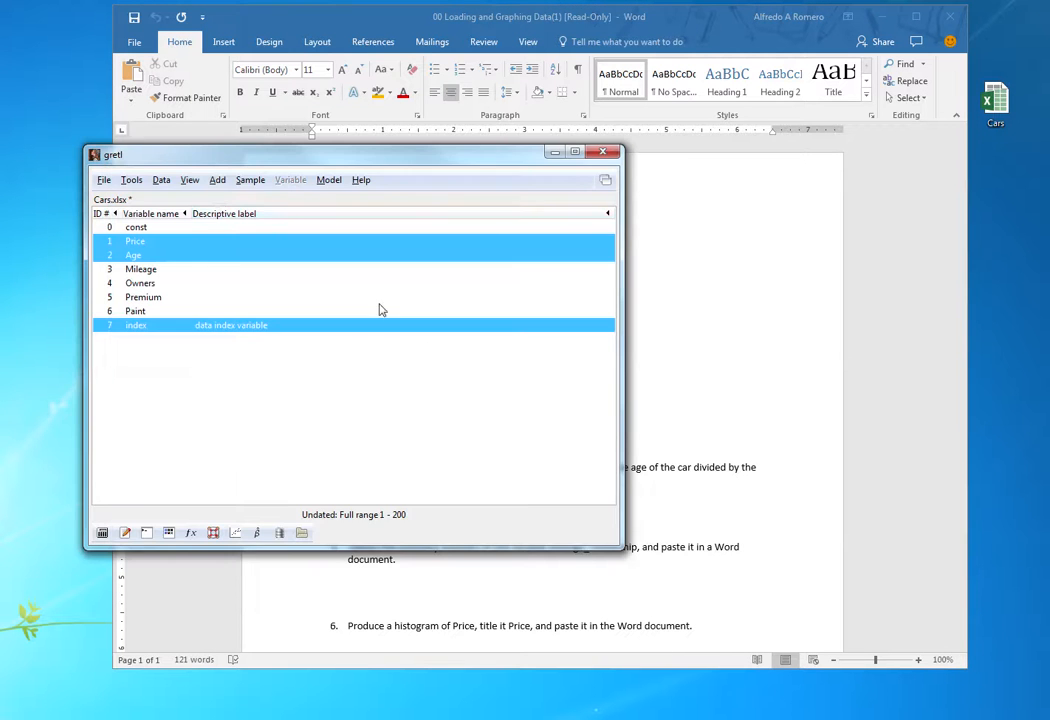
drag(220, 155, 328, 171)
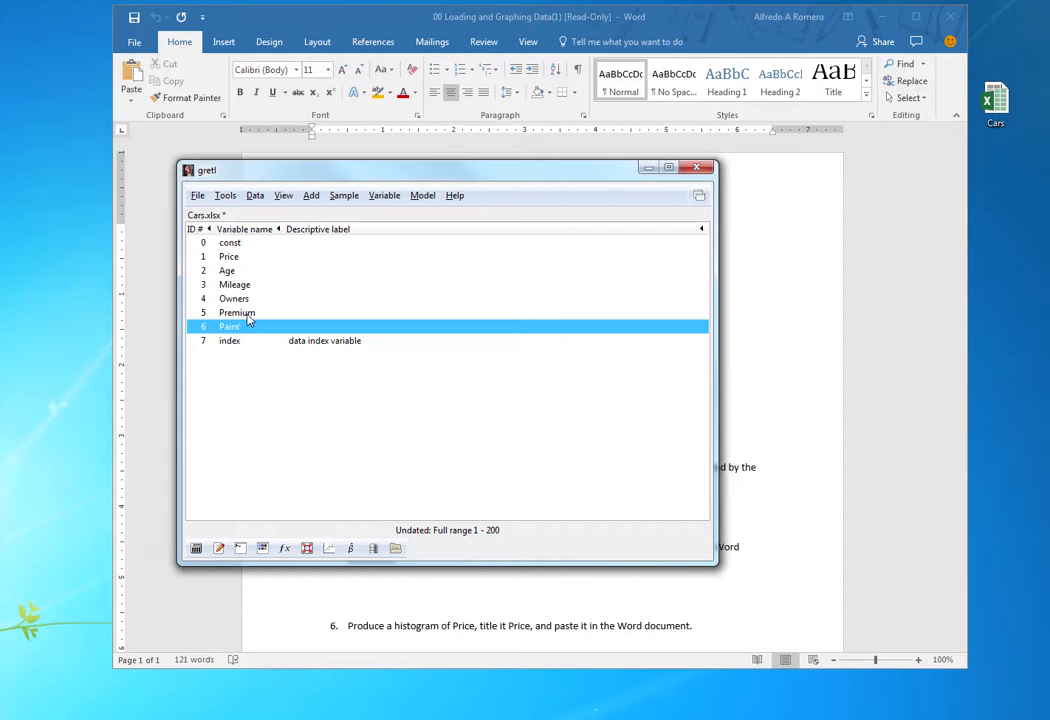
drag(208, 322, 239, 300)
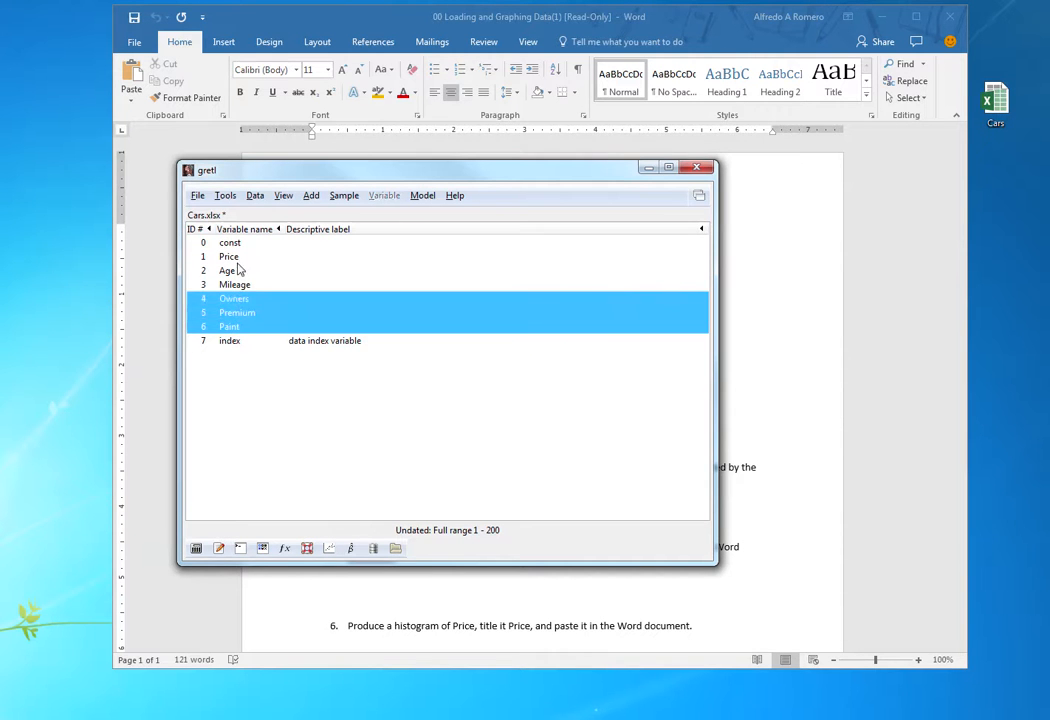
ctrl+click(240, 257)
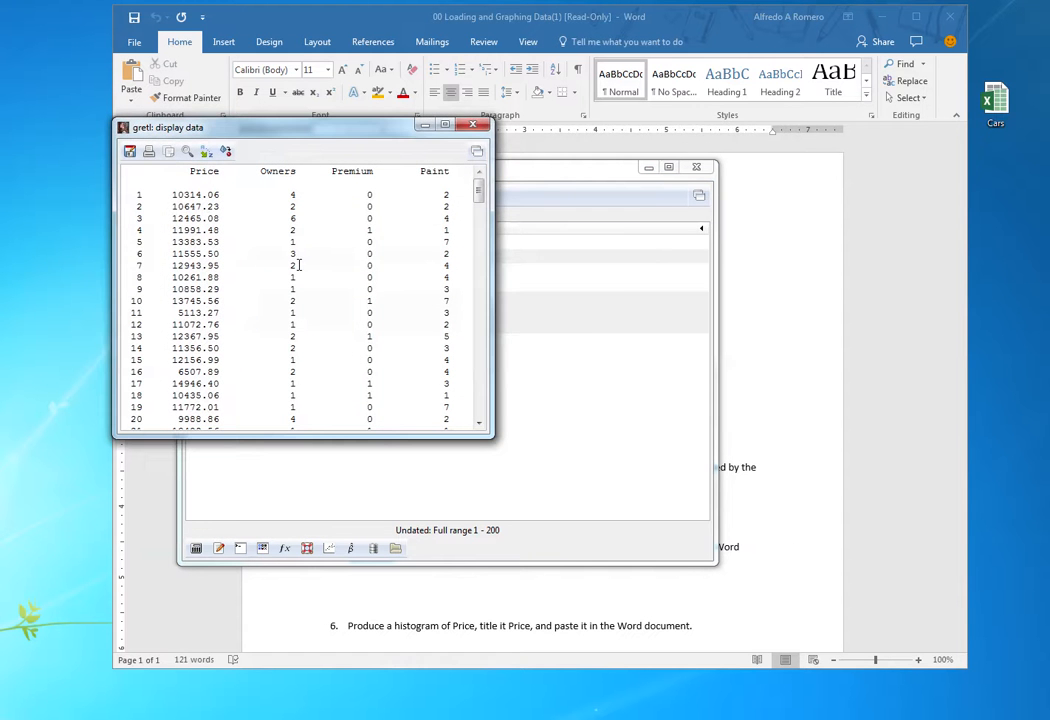
click(473, 125)
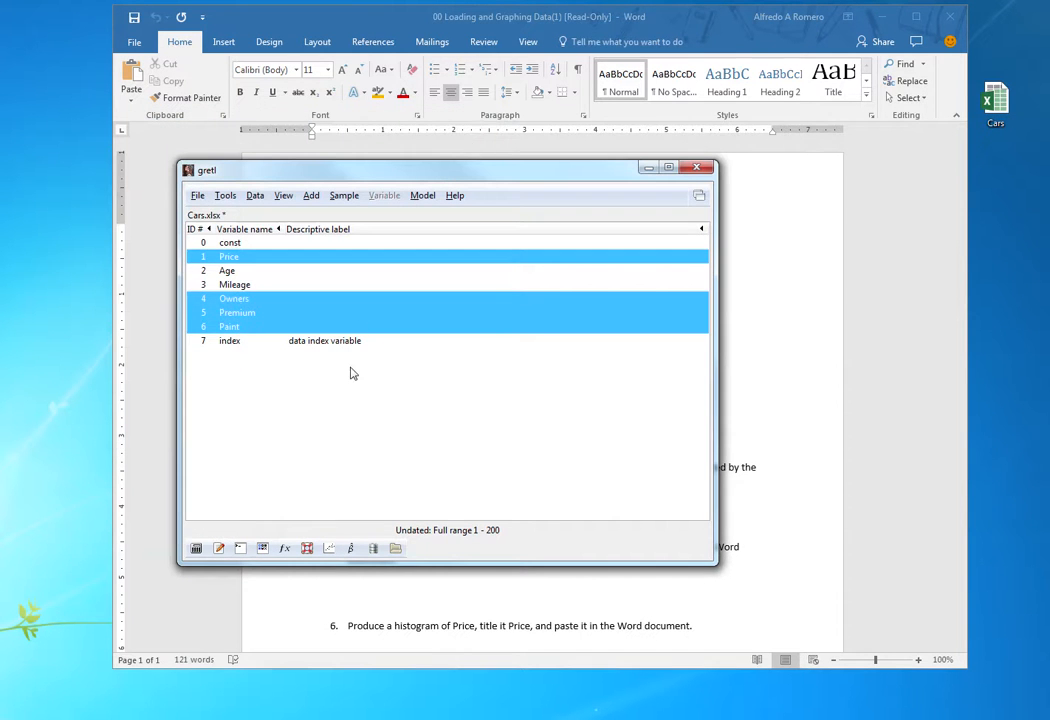
- Consult task 3 in Word, switch back to gretl, and add the logarithms of Price and Mileage to the dataset
key(alt+Tab)
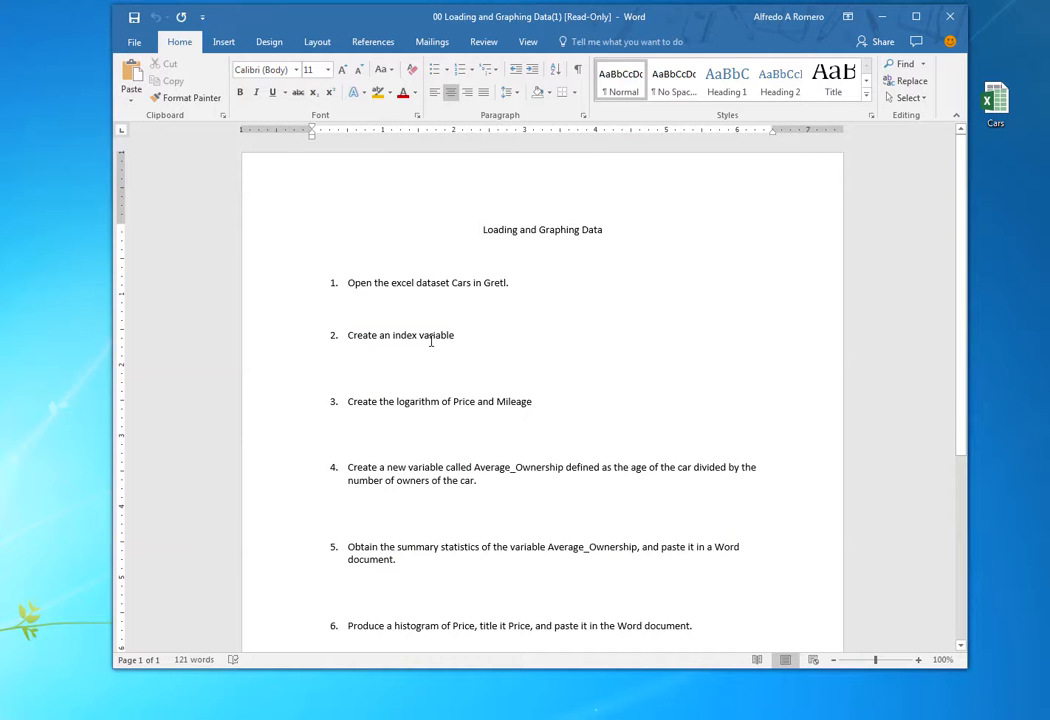
click(463, 402)
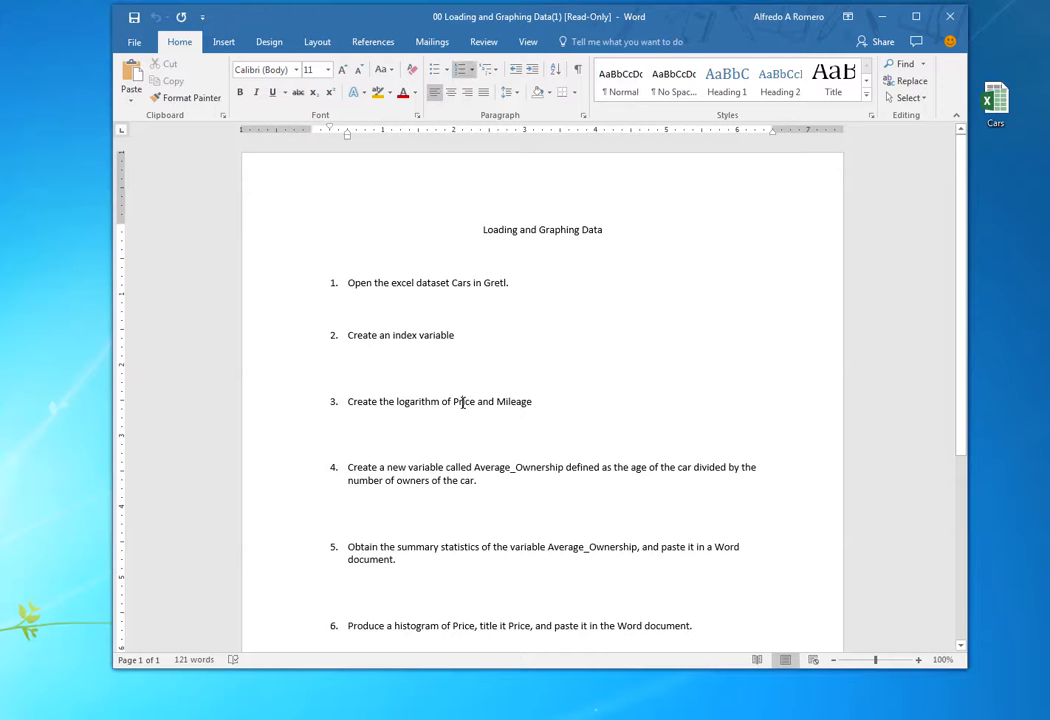
key(alt+Tab)
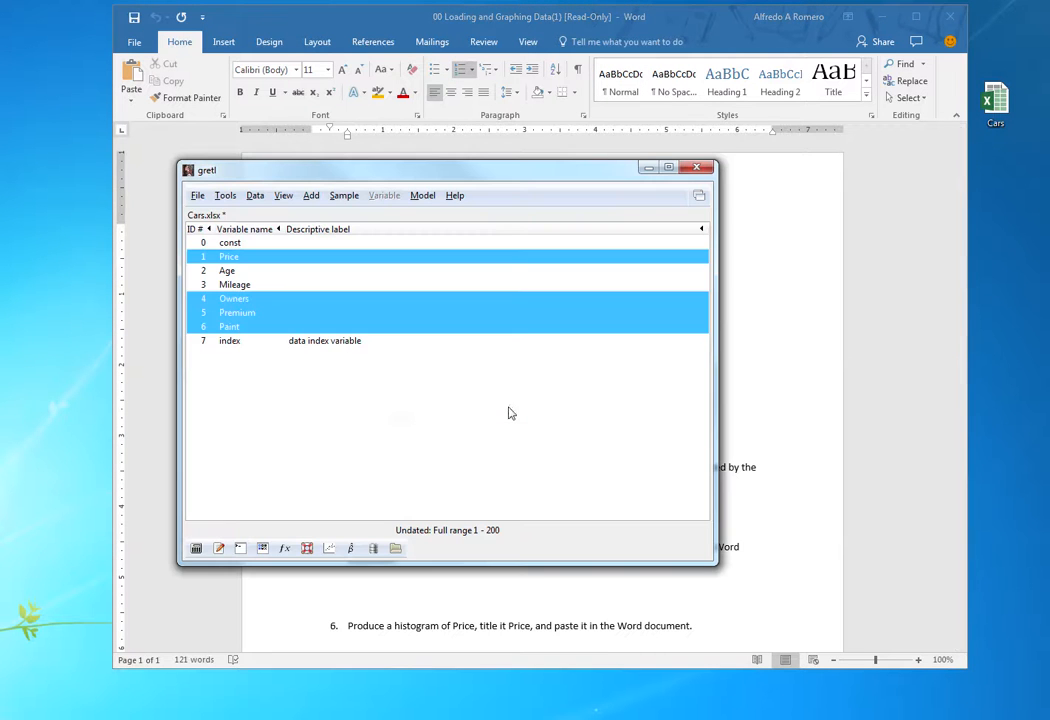
click(236, 258)
ctrl+click(242, 286)
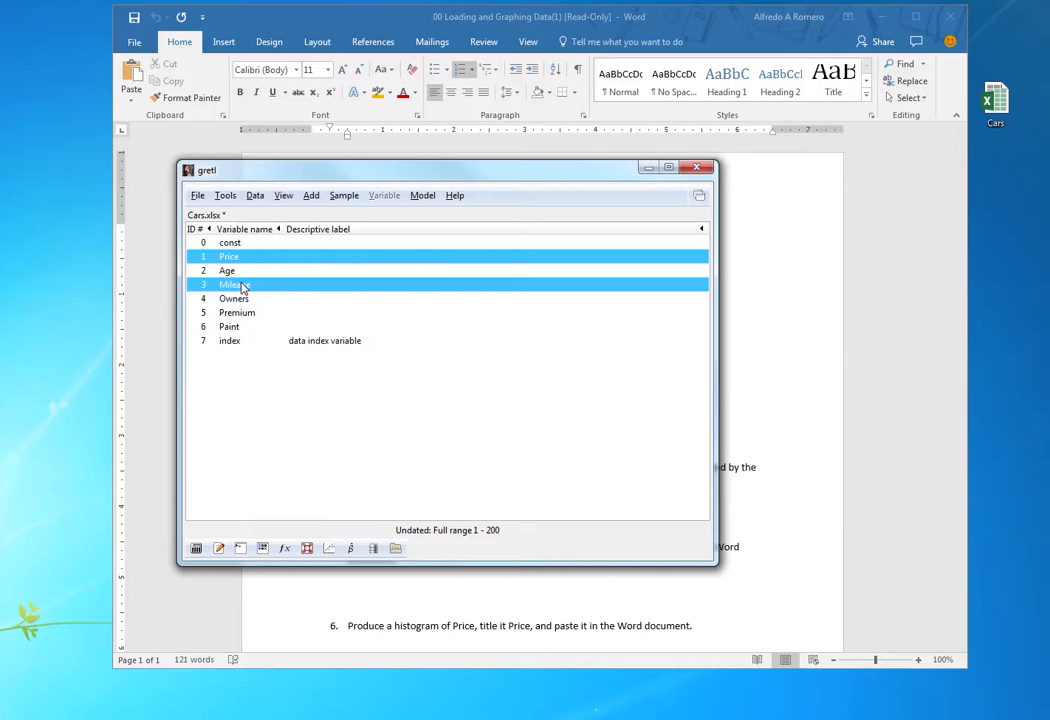
right_click(242, 286)
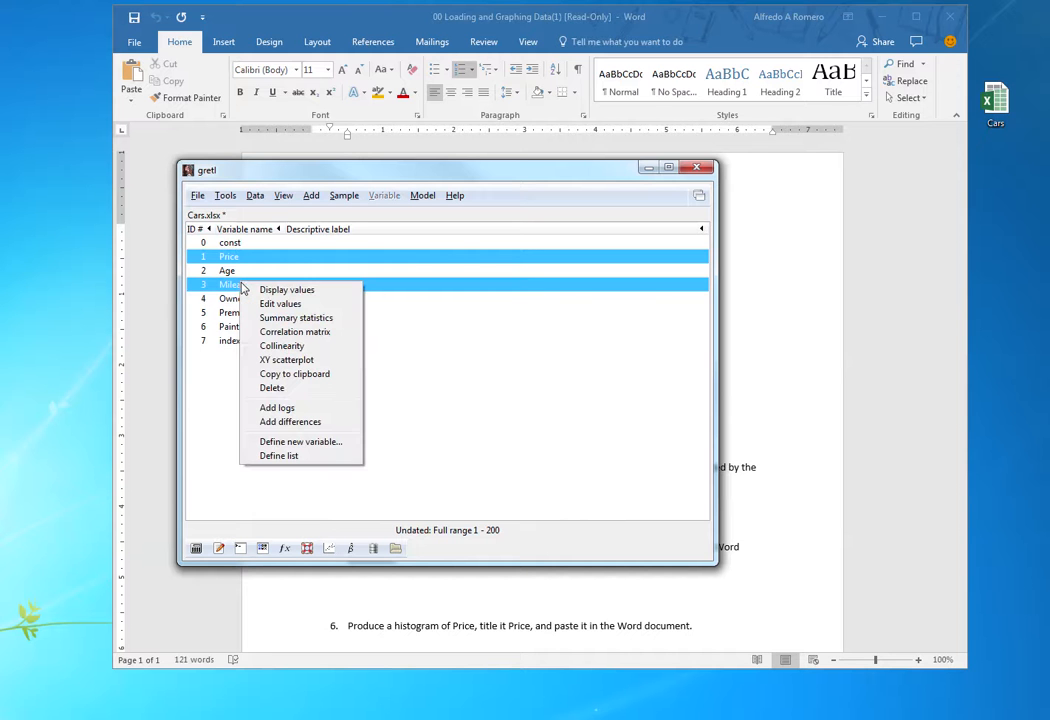
click(316, 409)
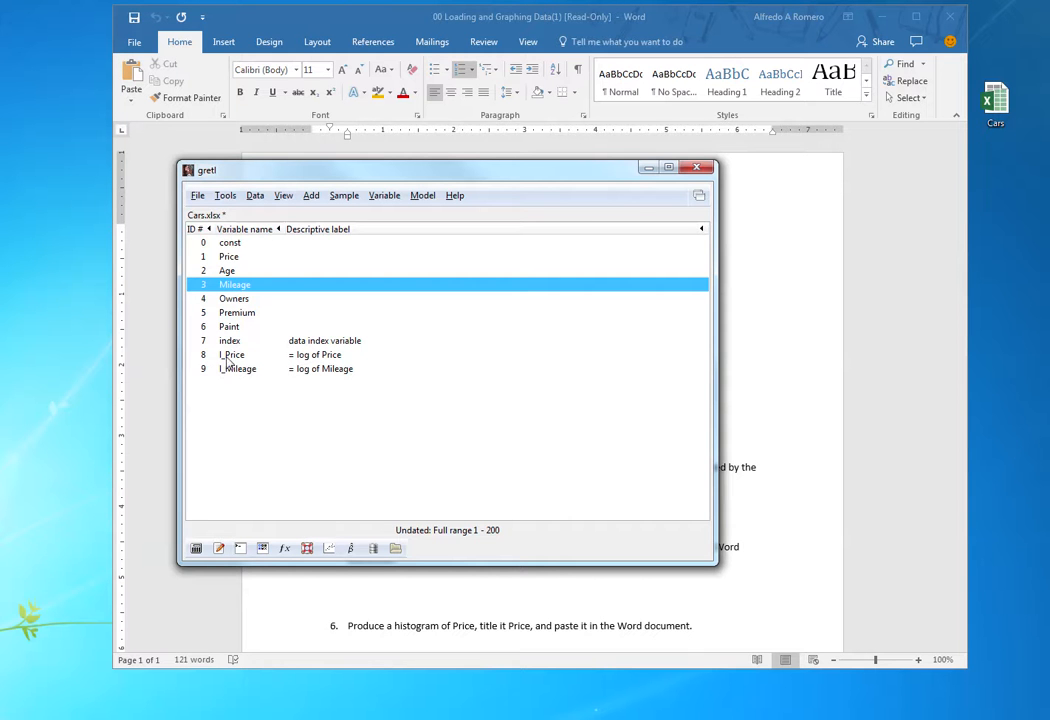
click(300, 360)
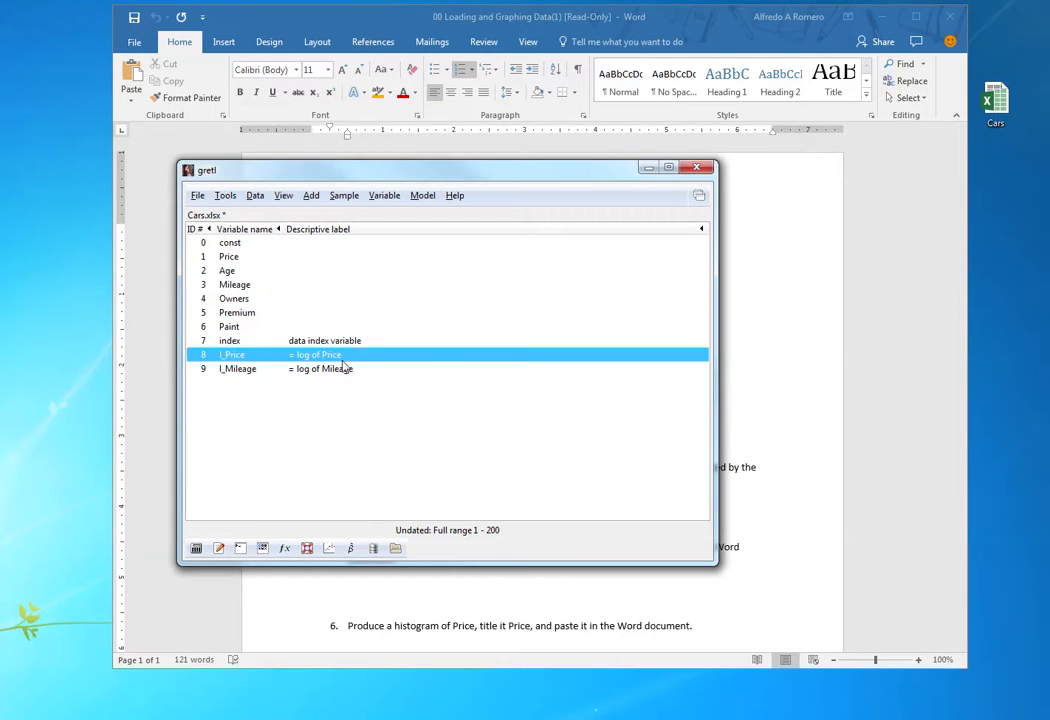
click(232, 372)
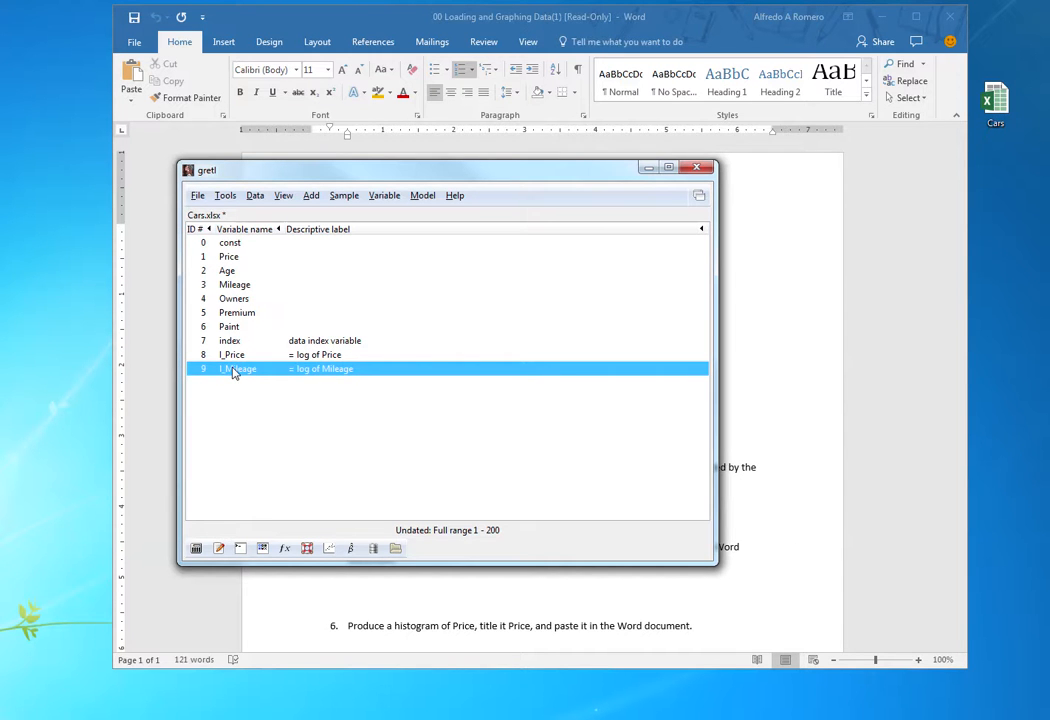
- Read the remaining assignment tasks in Word, and return to gretl with its window moved lower on the desktop
key(alt+Tab)
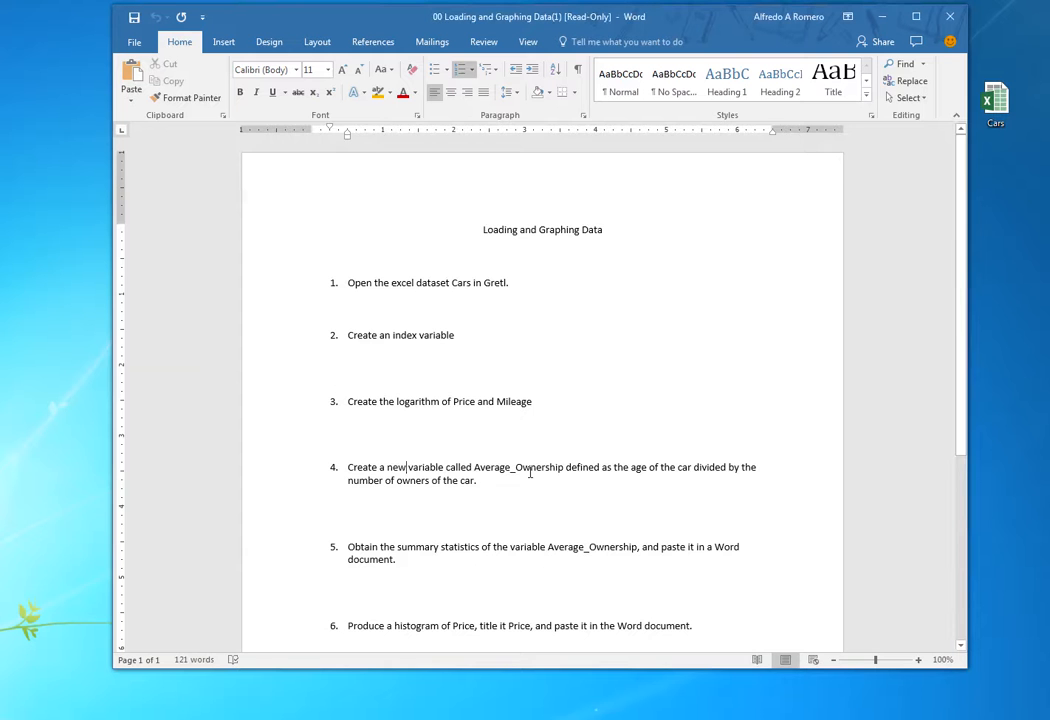
scroll(602, 461, down, 3)
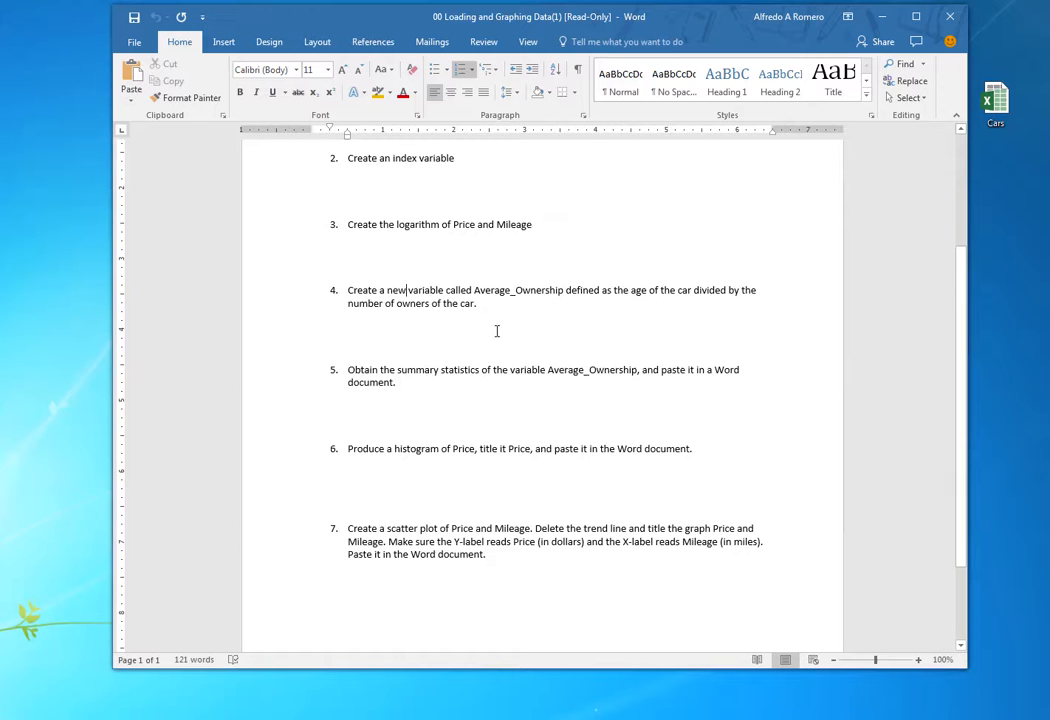
key(alt+Tab)
drag(355, 179, 228, 284)
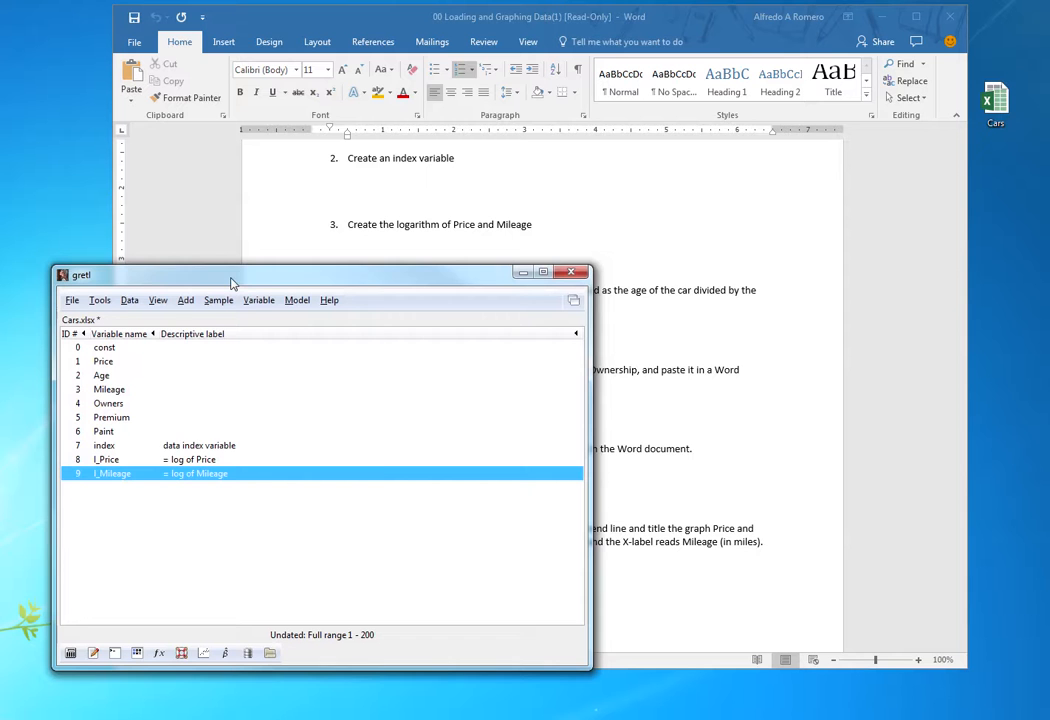
- Define a new variable with the formula Average_Ownership = Age / Owners, rechecking task 4 in Word, and select it in the variable list
click(184, 304)
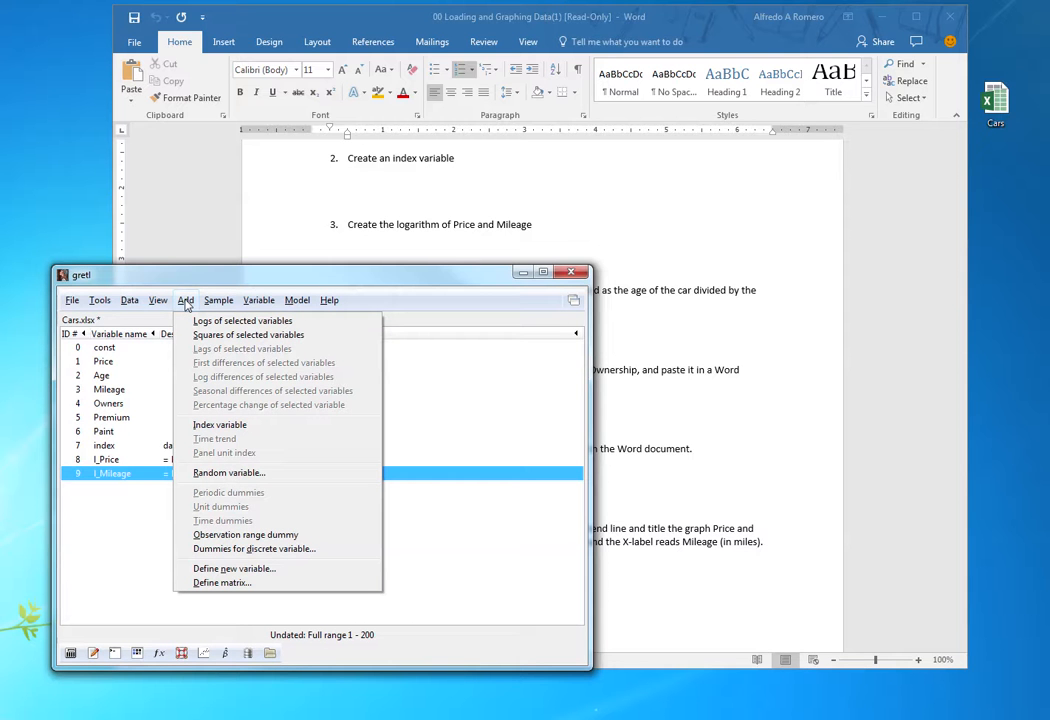
click(236, 571)
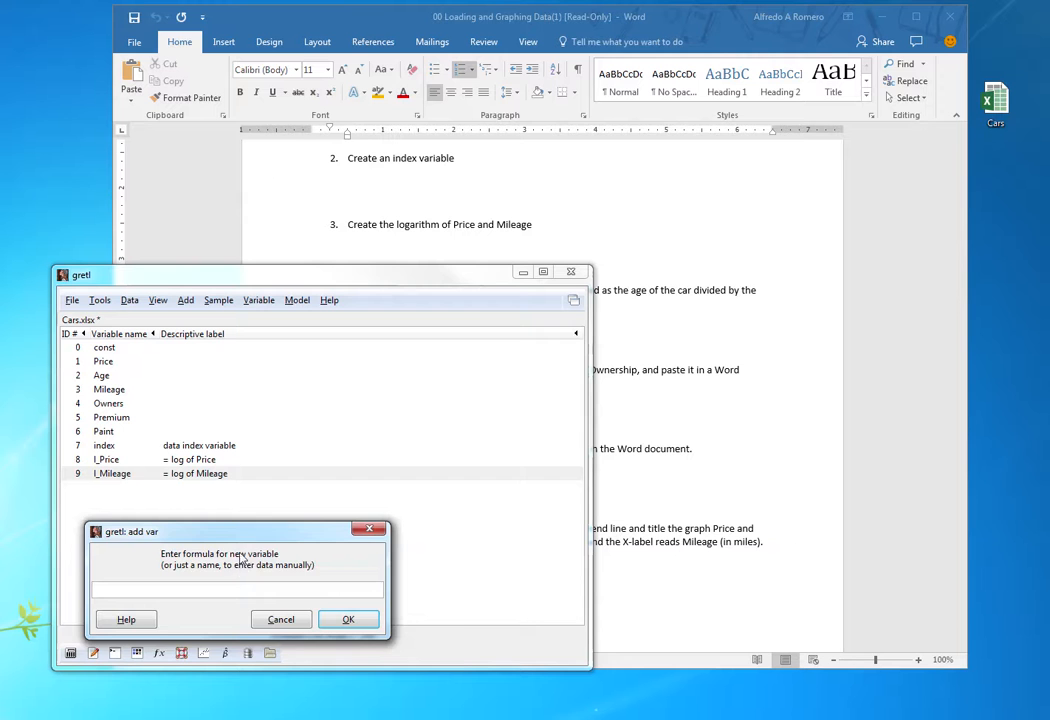
drag(262, 538, 828, 535)
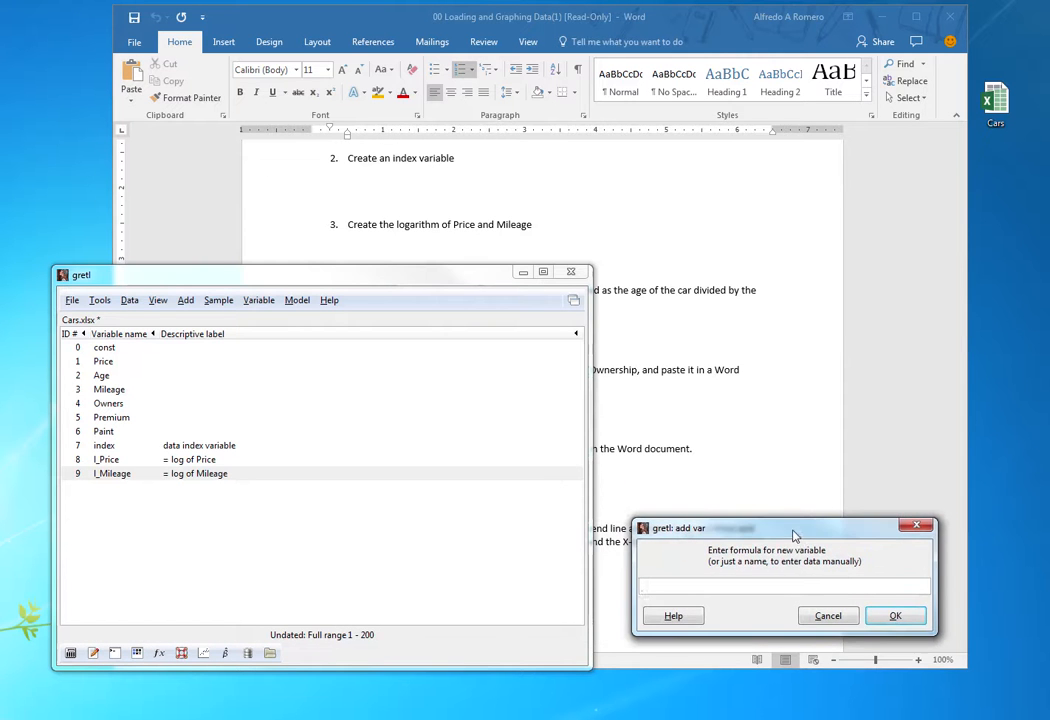
click(536, 18)
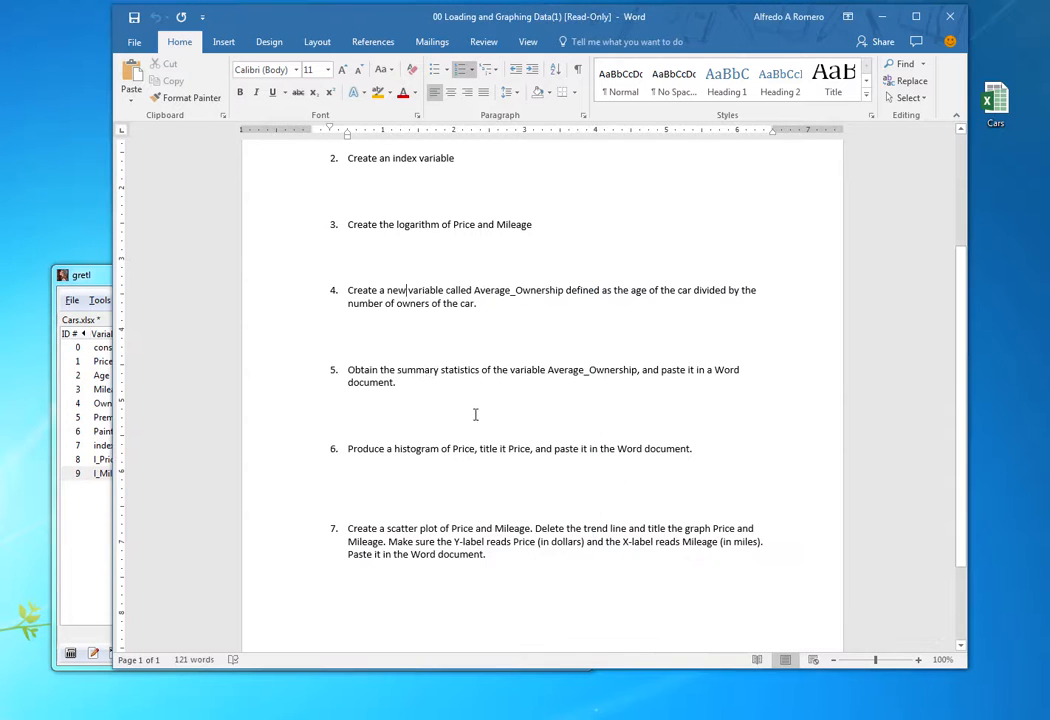
key(alt+Tab)
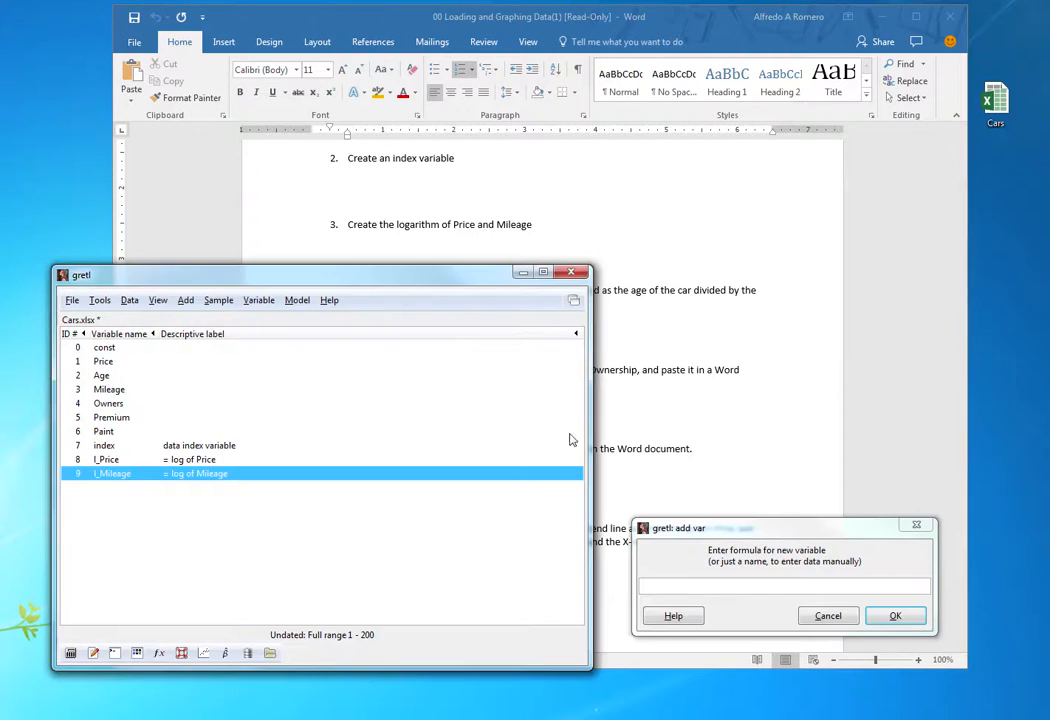
drag(437, 300, 434, 347)
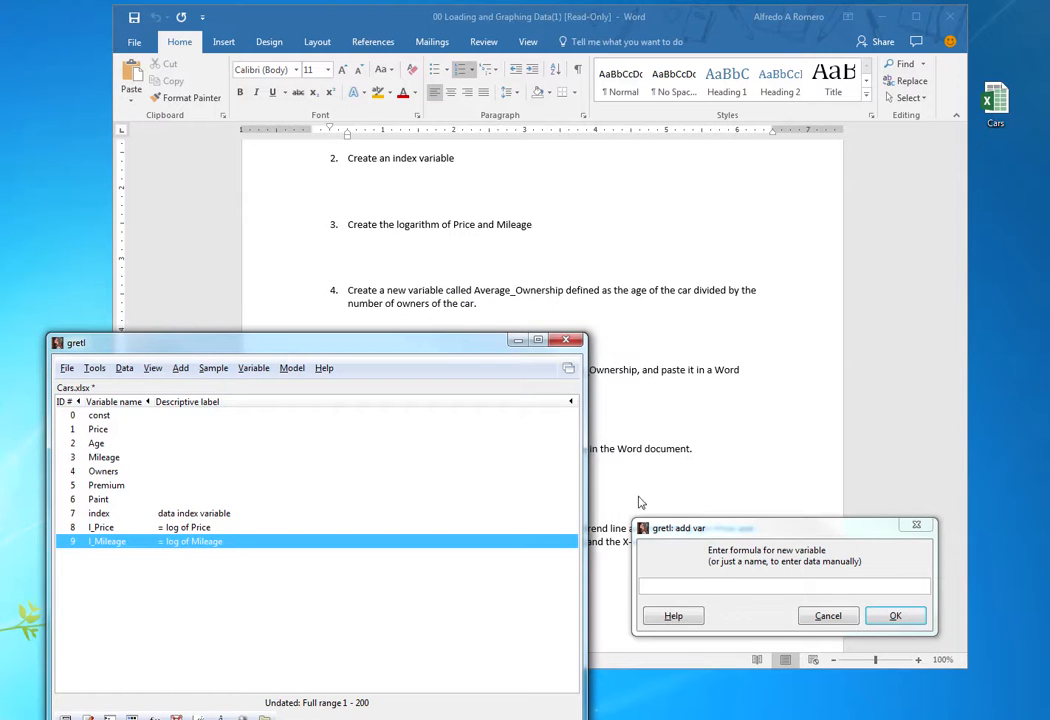
drag(701, 529, 573, 331)
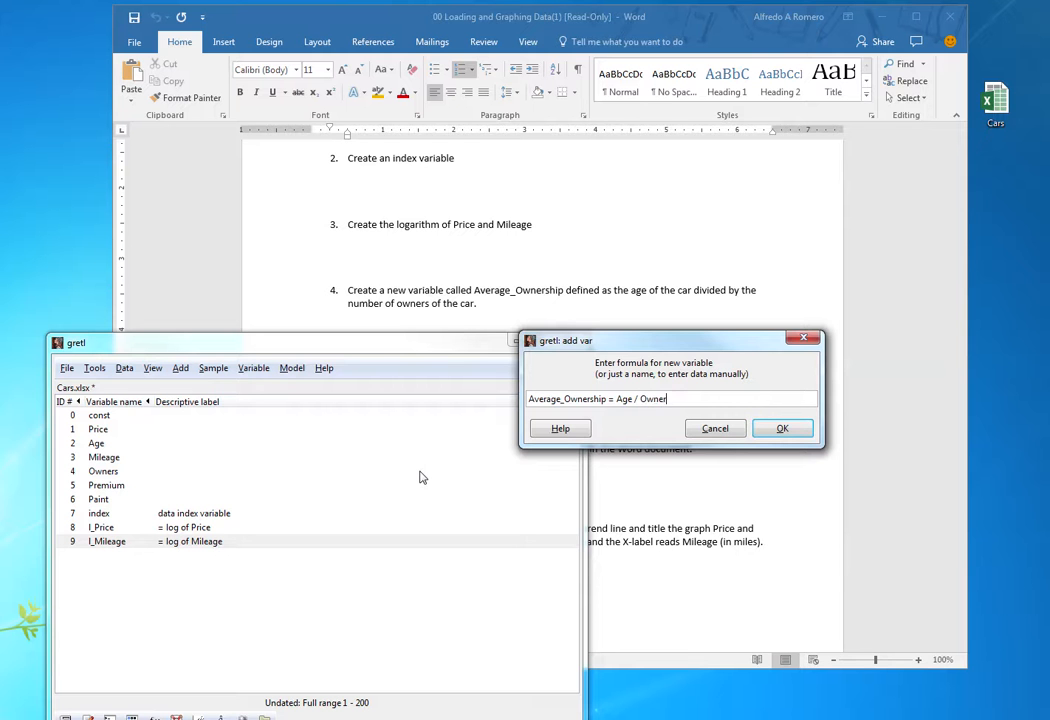
click(782, 428)
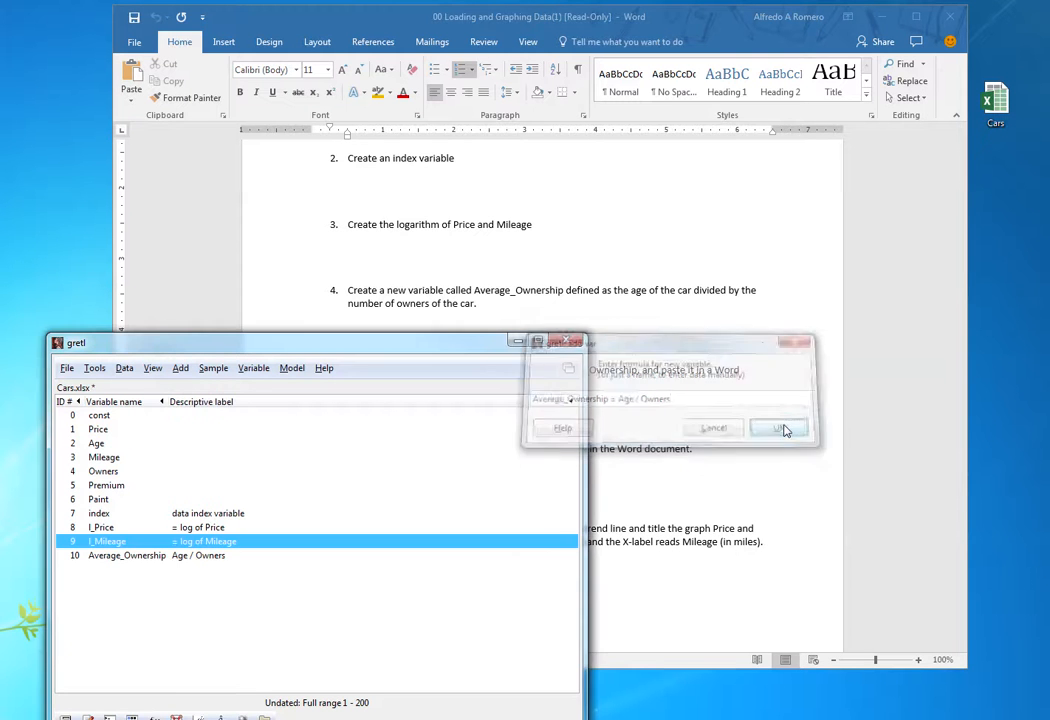
drag(224, 342, 389, 231)
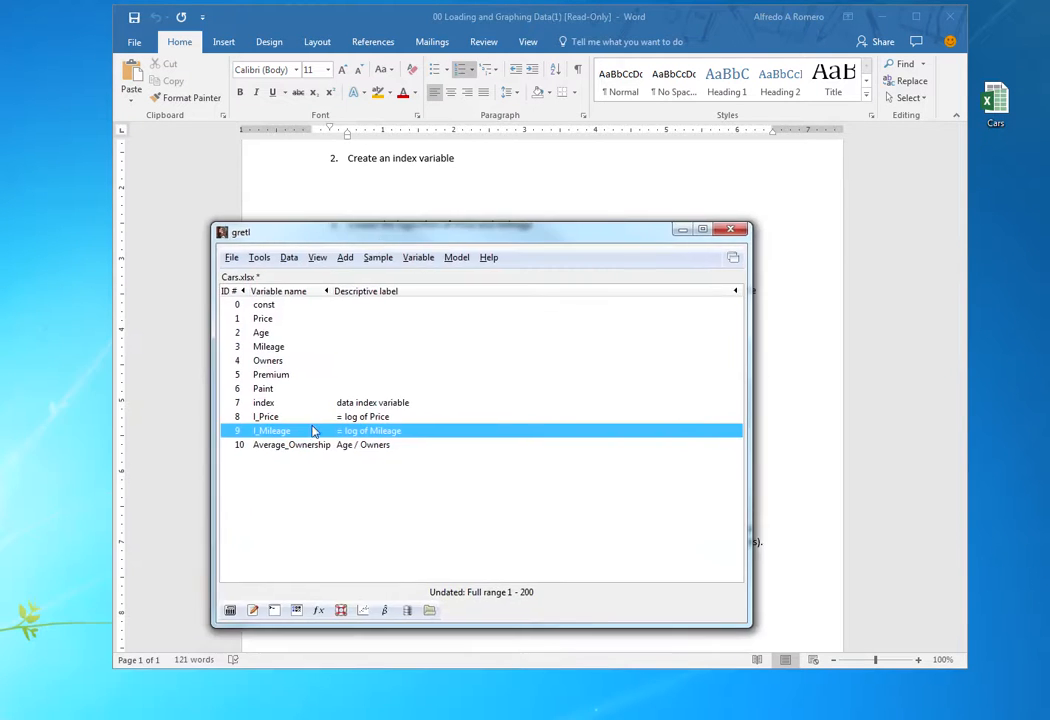
click(254, 447)
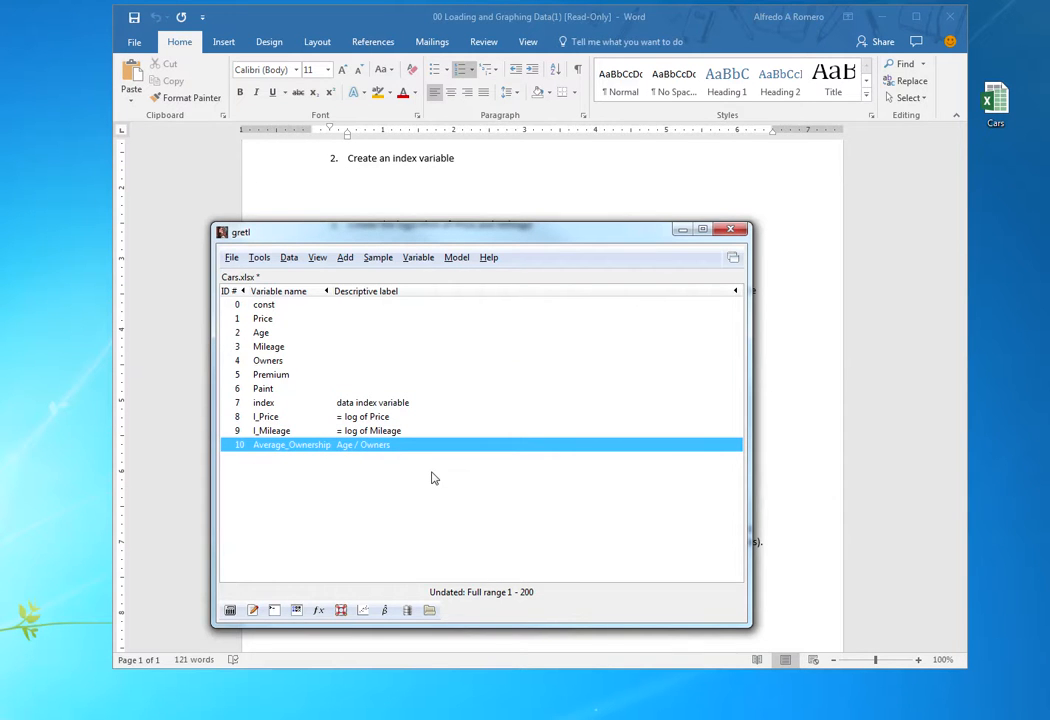
- Switch to Word and place the insertion point on the blank line below task 5
key(alt+Tab)
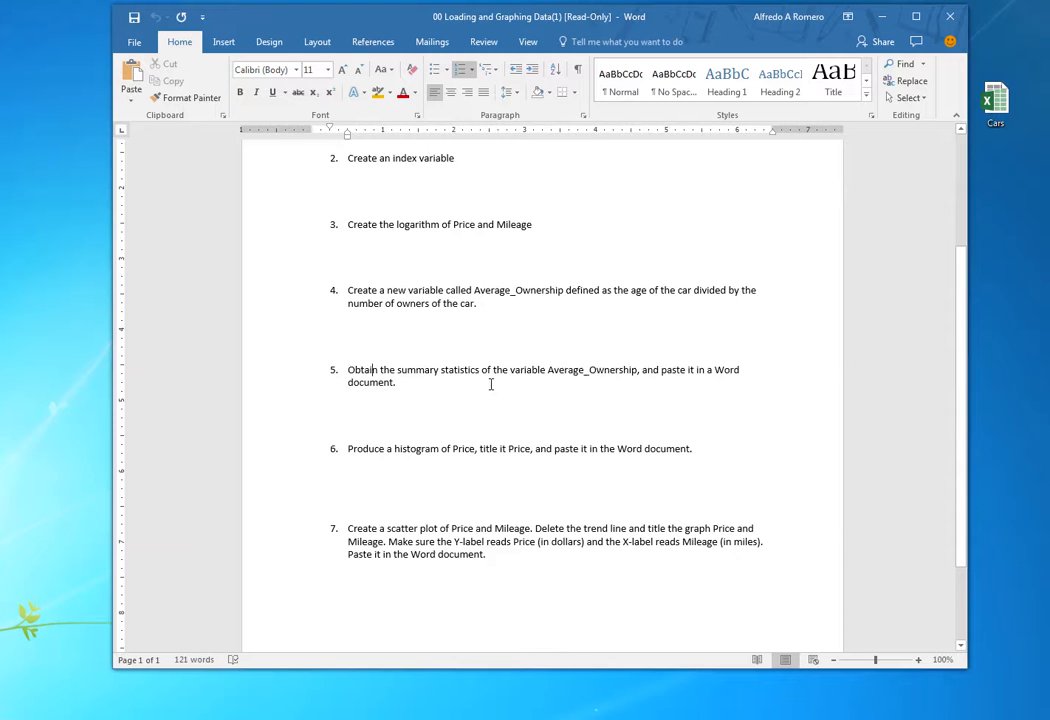
scroll(491, 384, down, 3)
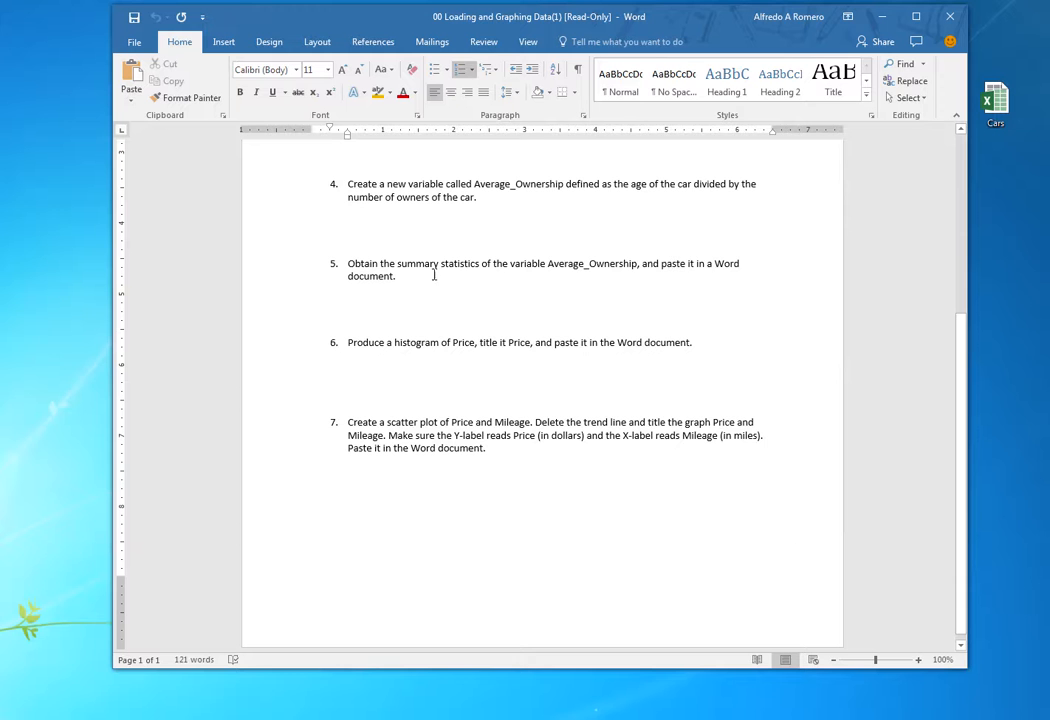
click(396, 296)
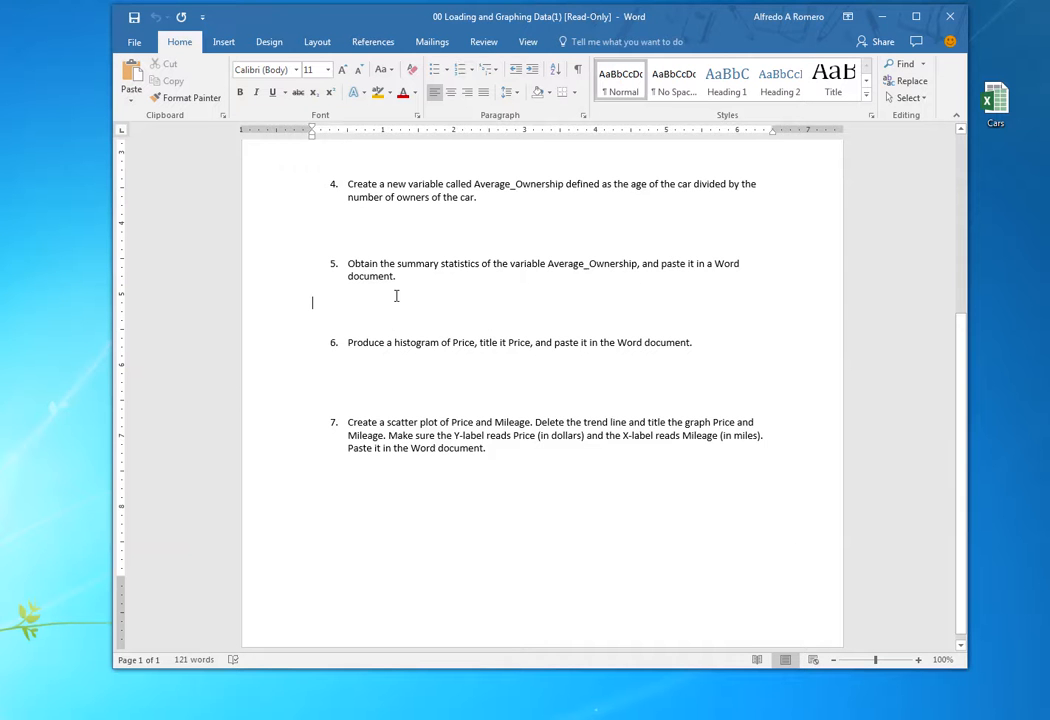
- Switch to gretl, display the summary statistics of Average_Ownership, and move the results window to the middle of the main gretl window
key(alt+Tab)
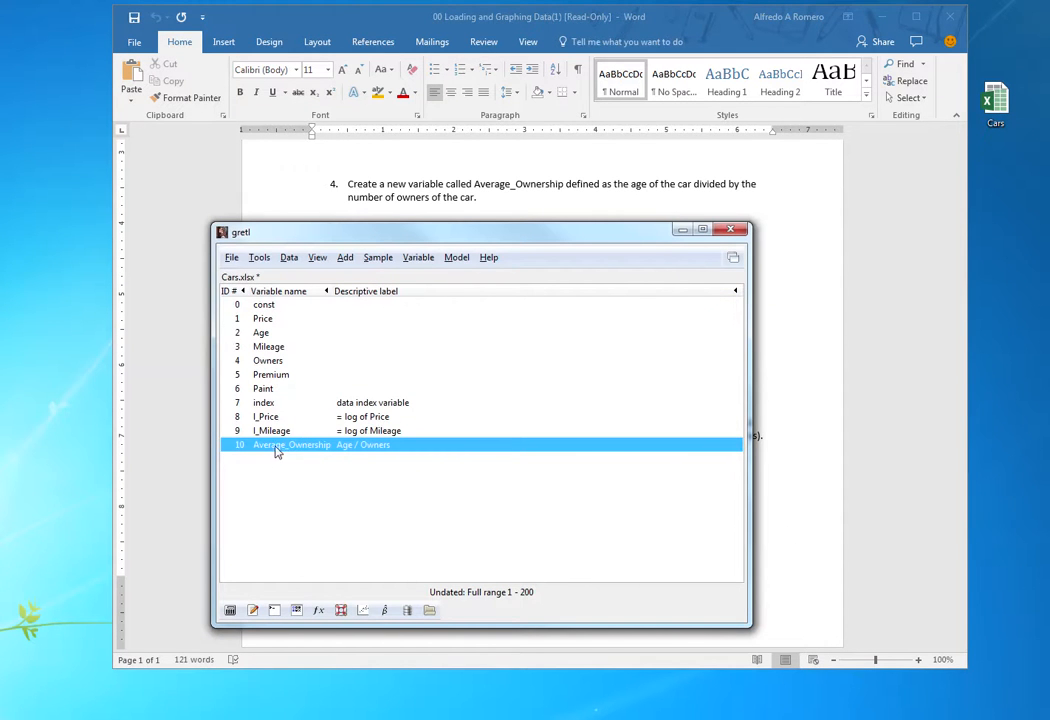
right_click(277, 449)
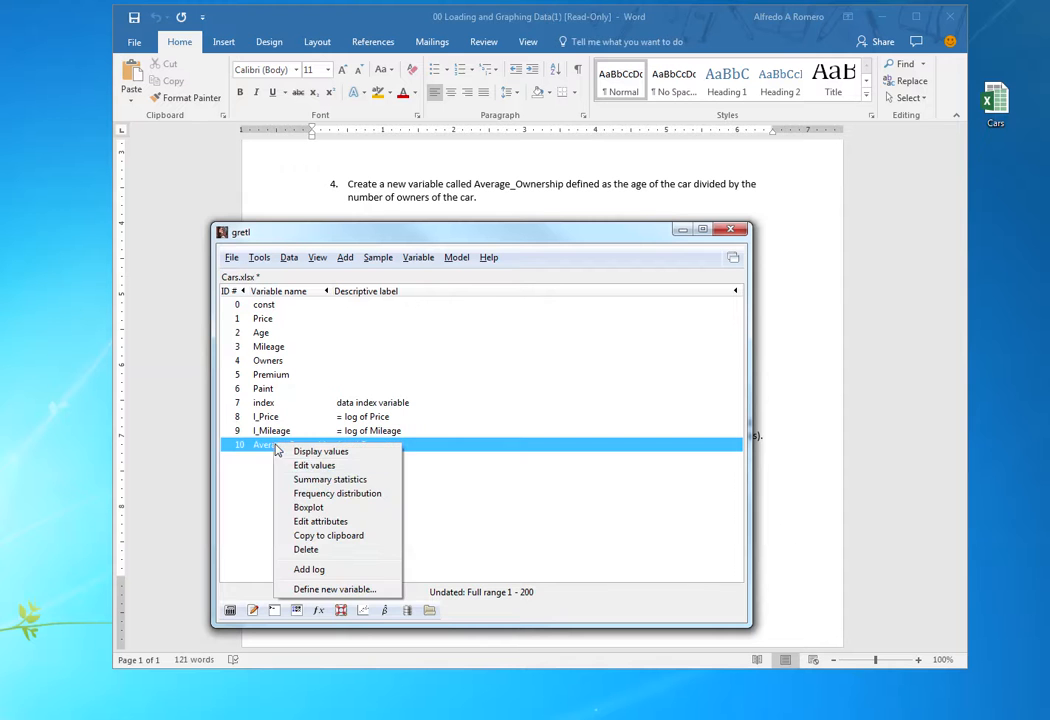
click(355, 482)
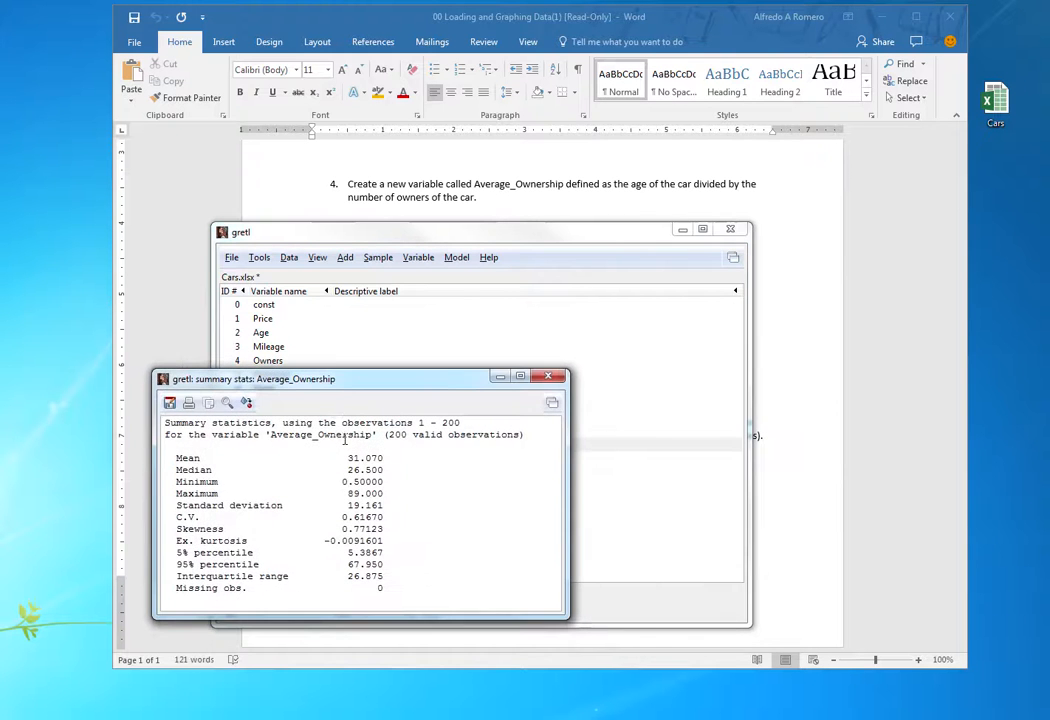
drag(347, 380, 474, 316)
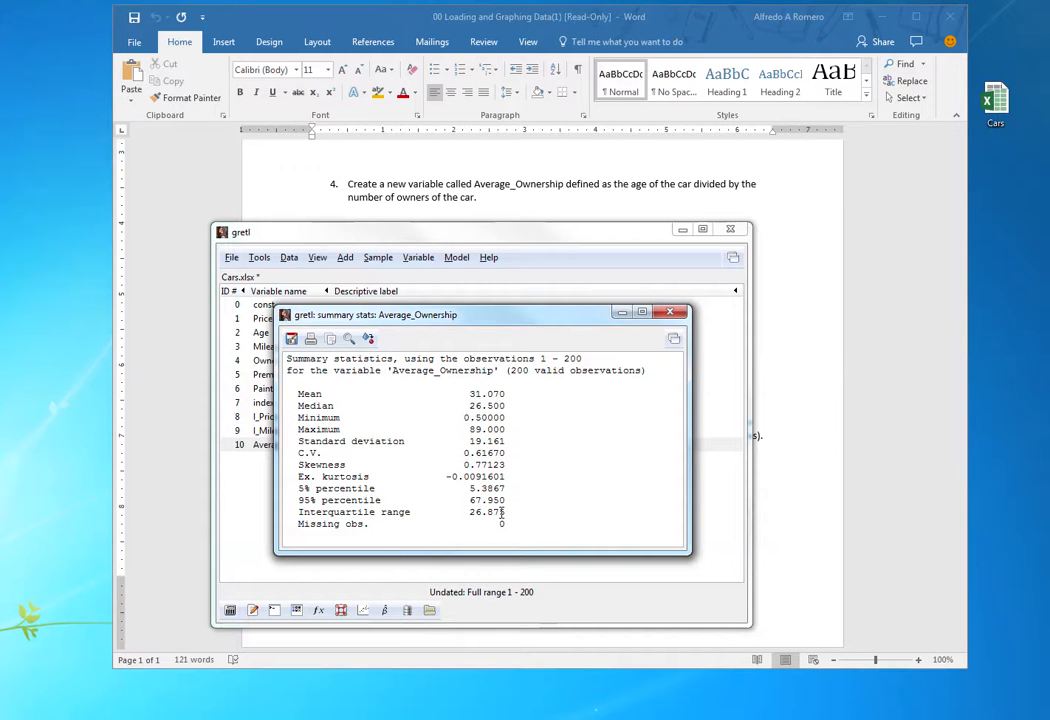
- Capture the Average_Ownership summary statistics text with Snipping Tool and switch to the Word document
mouse_move(290, 718)
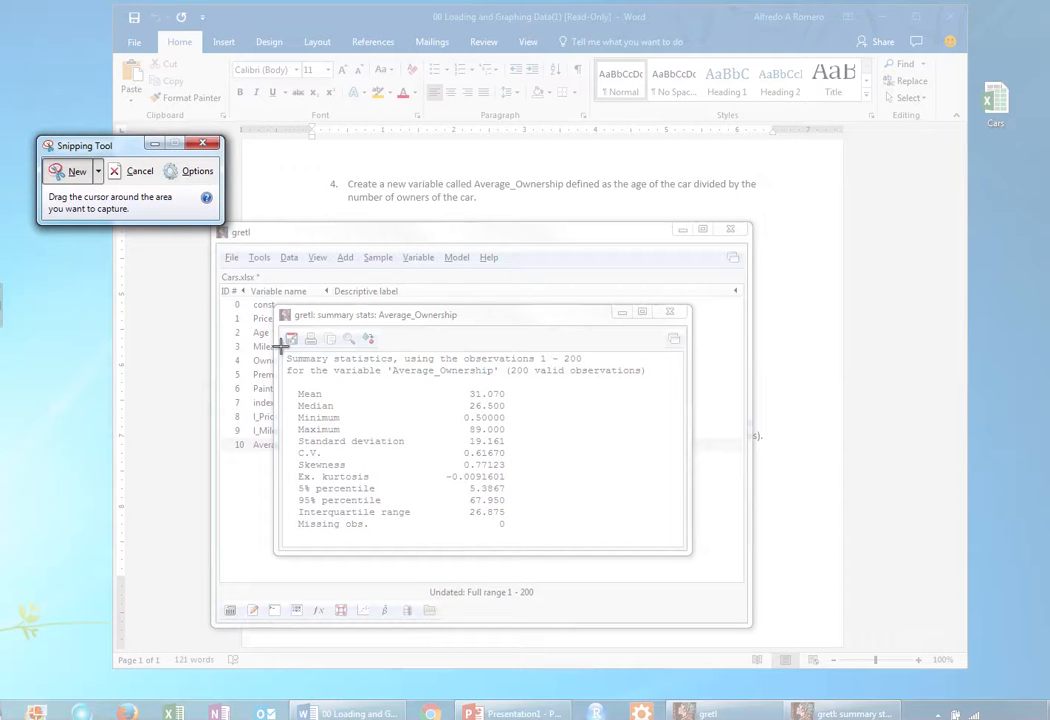
drag(285, 352, 648, 537)
click(506, 20)
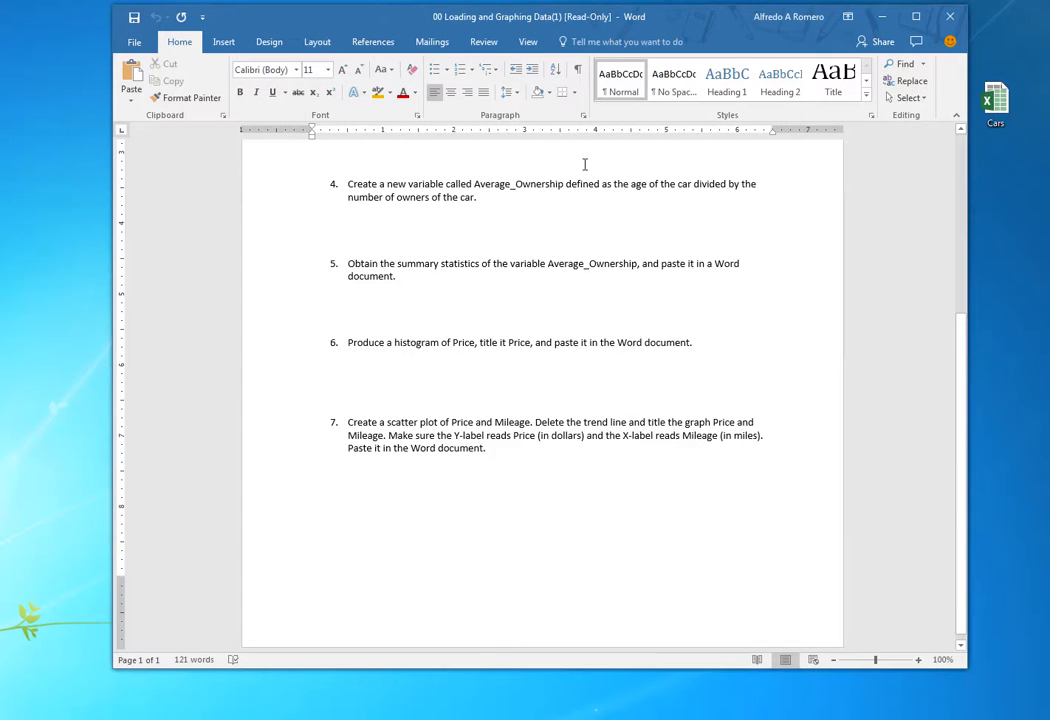
- Paste the captured summary statistics below task 5 in Word and centre the picture
click(410, 319)
key(ctrl+v)
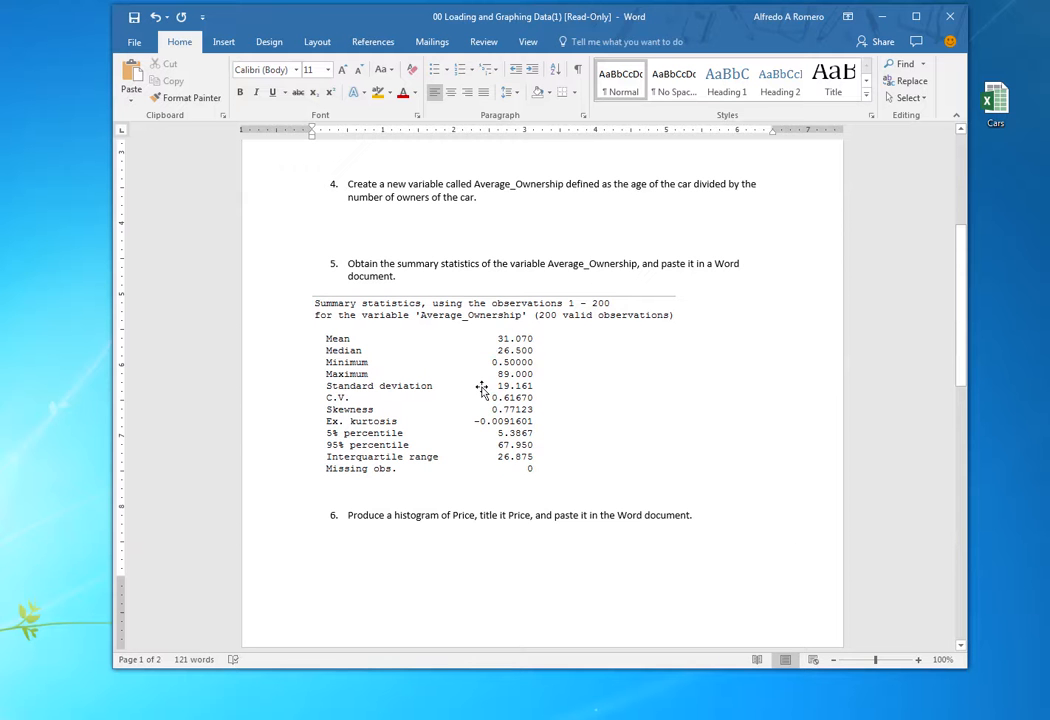
click(480, 391)
key(ctrl+e)
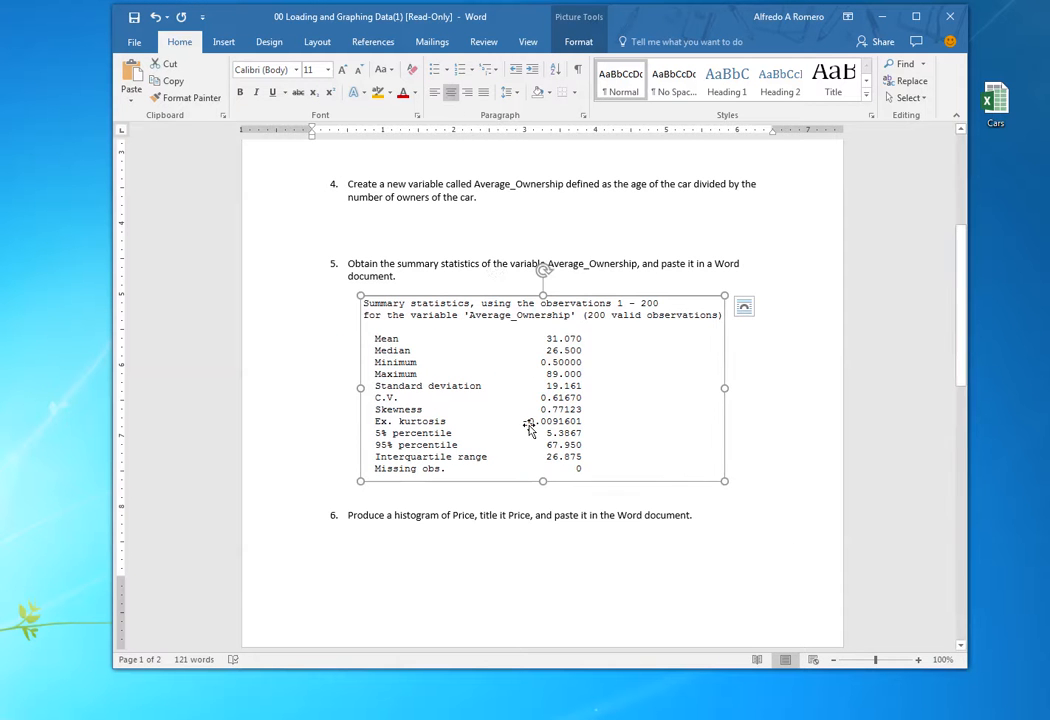
- Place the insertion point on the blank line below task 6 and read the histogram instructions
scroll(530, 425, down, 2)
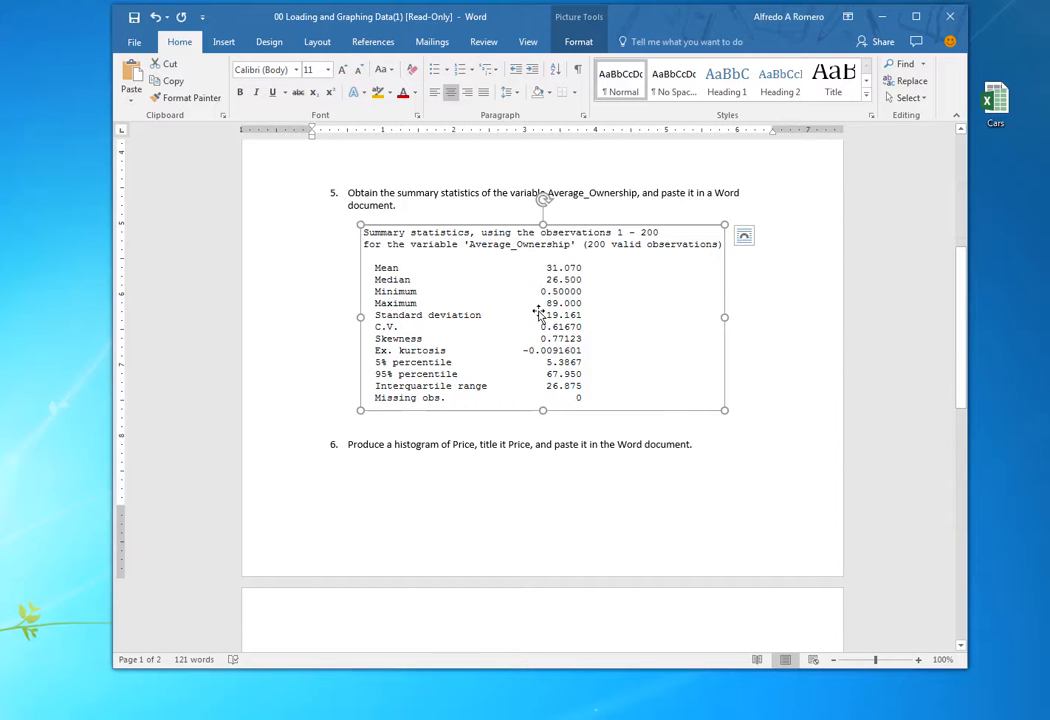
click(466, 466)
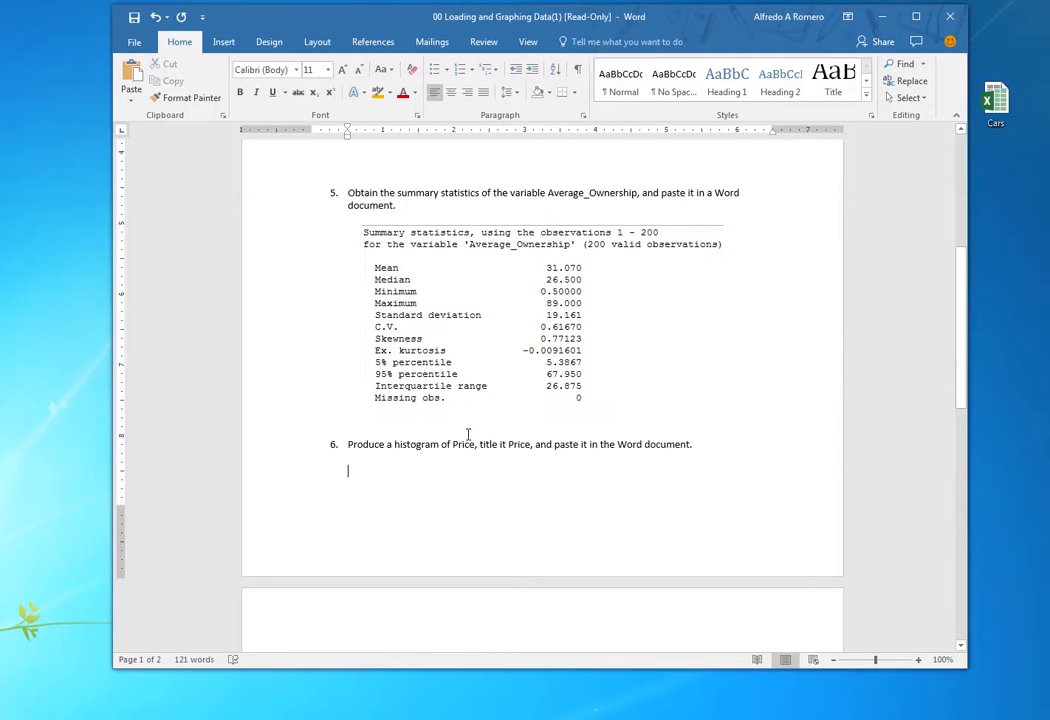
scroll(352, 422, down, 1)
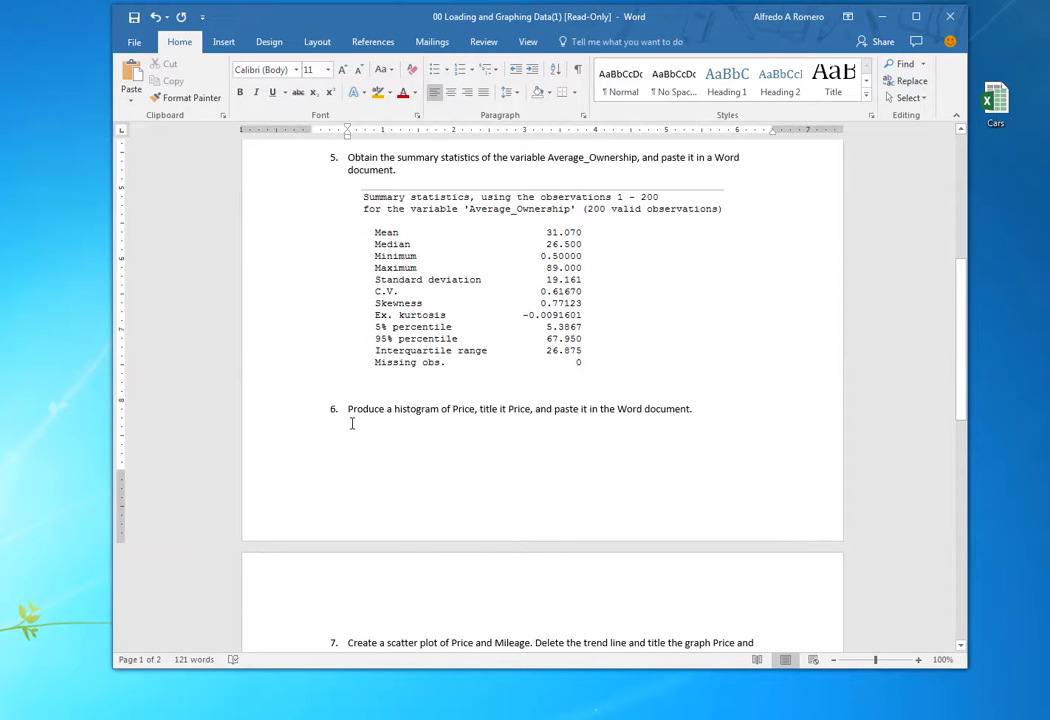
scroll(458, 408, down, 2)
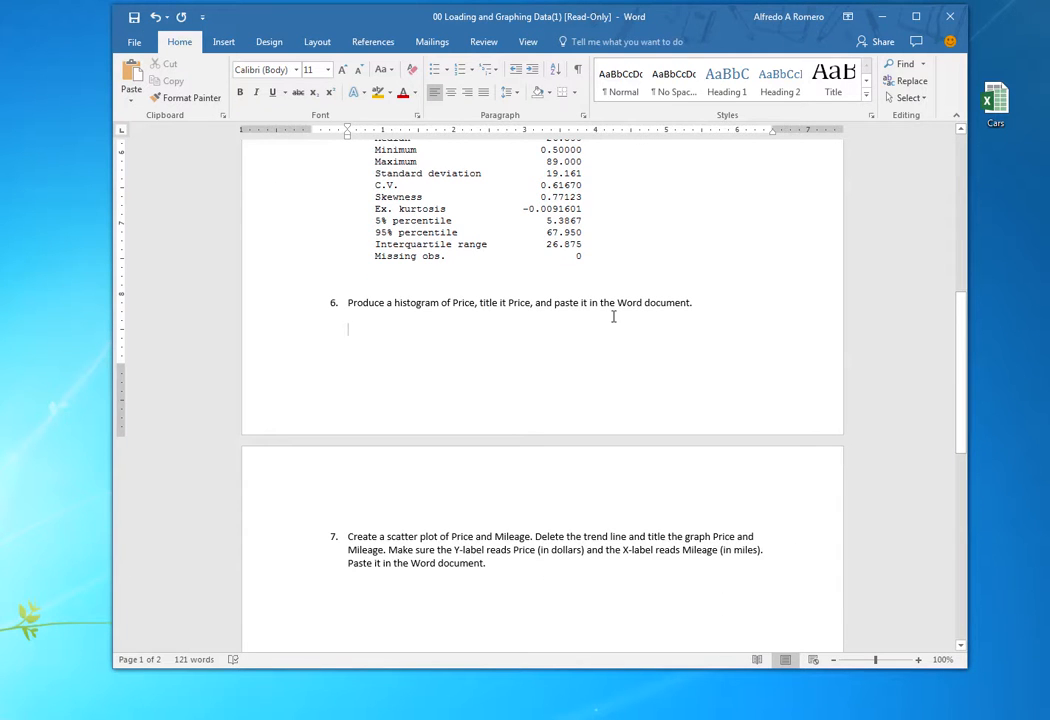
scroll(680, 323, down, 1)
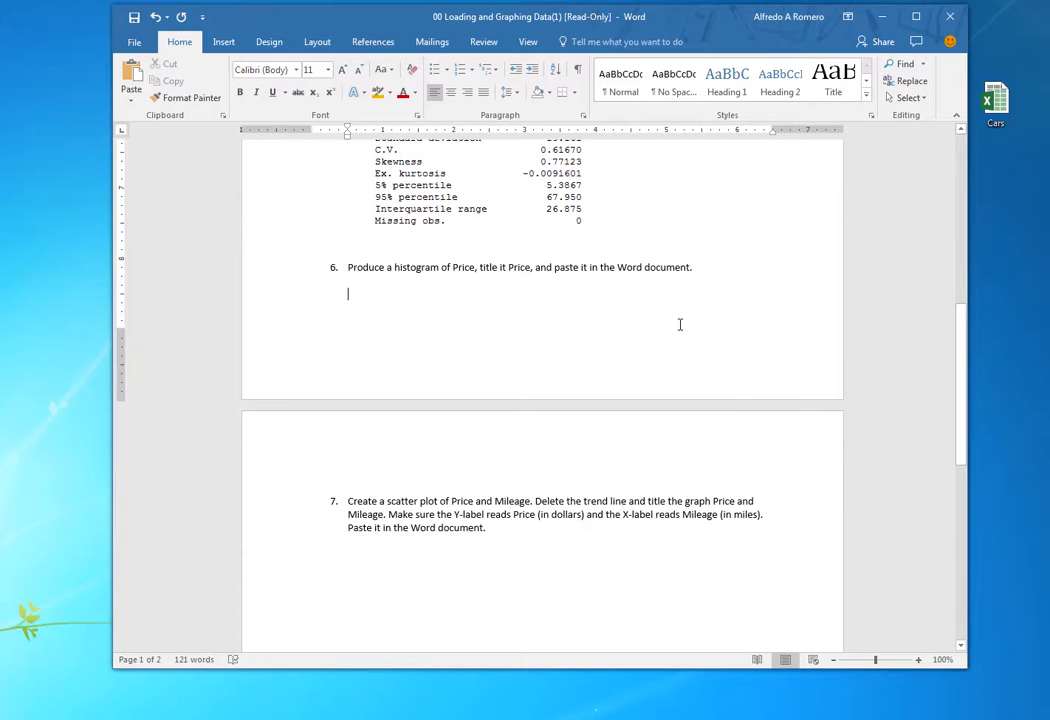
- Close Snipping Tool without saving the snip, and close the Average_Ownership summary statistics window in gretl
key(alt+Tab)
click(712, 221)
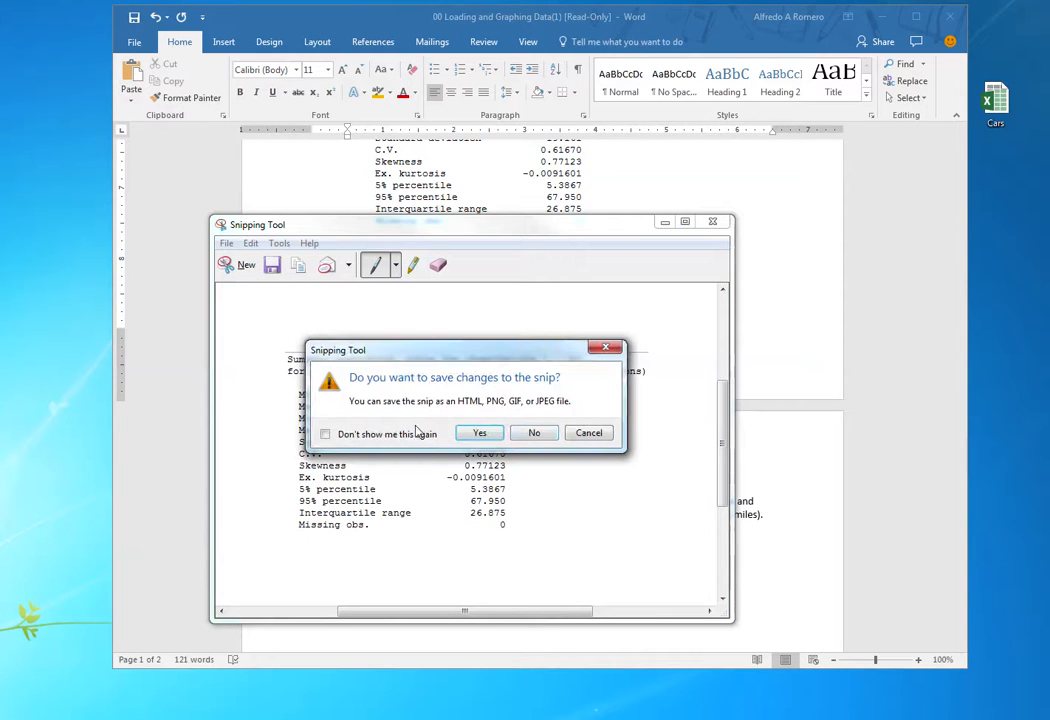
click(536, 433)
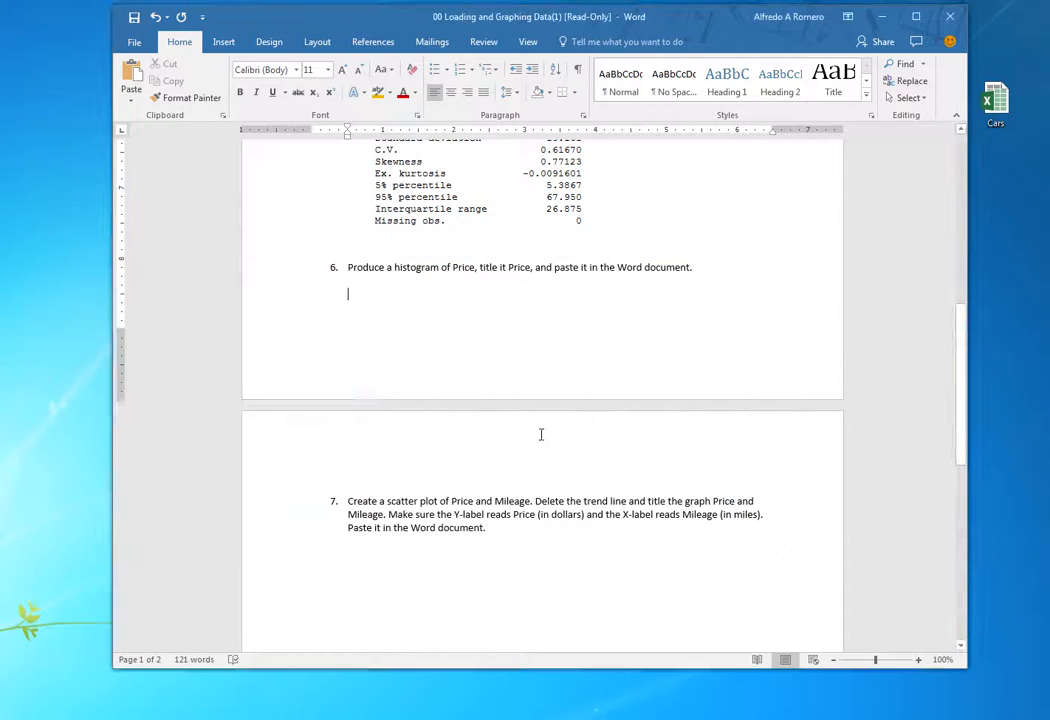
key(alt+Tab)
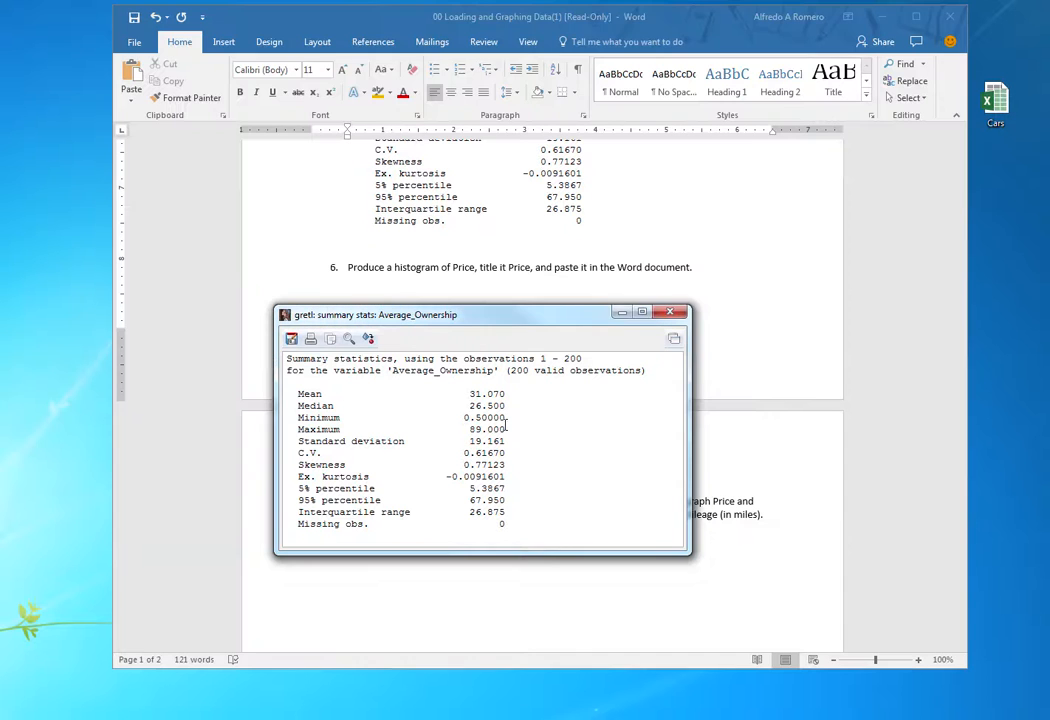
click(671, 316)
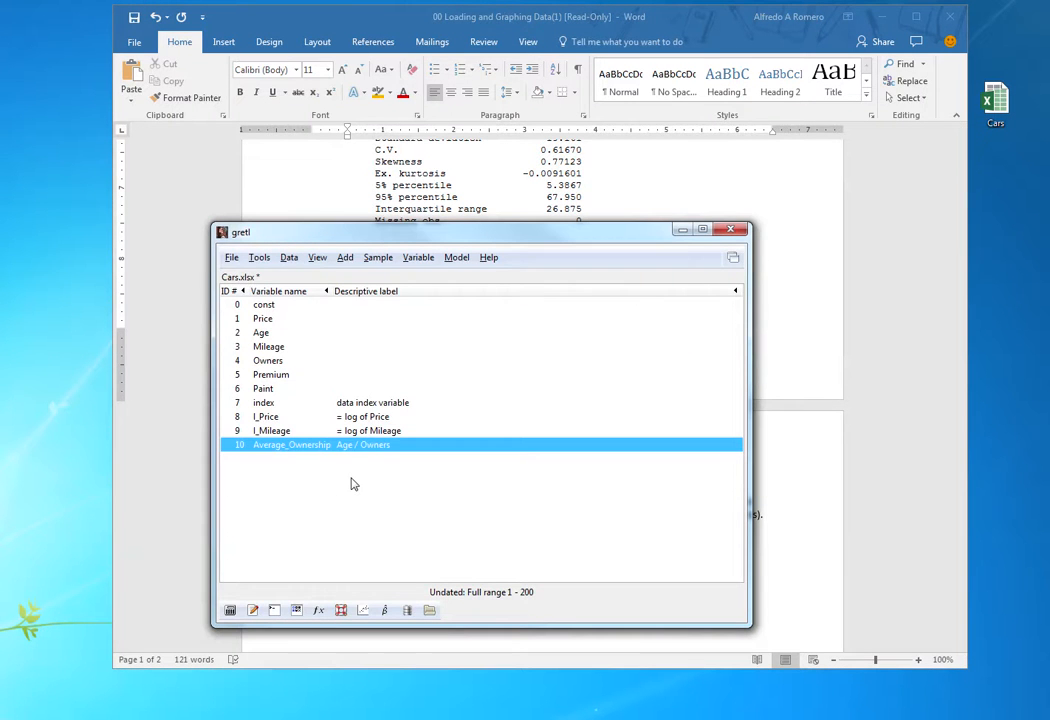
- Produce a frequency distribution plot of Price with 15 bins, showing data only, and move the graph window fully into view
click(264, 320)
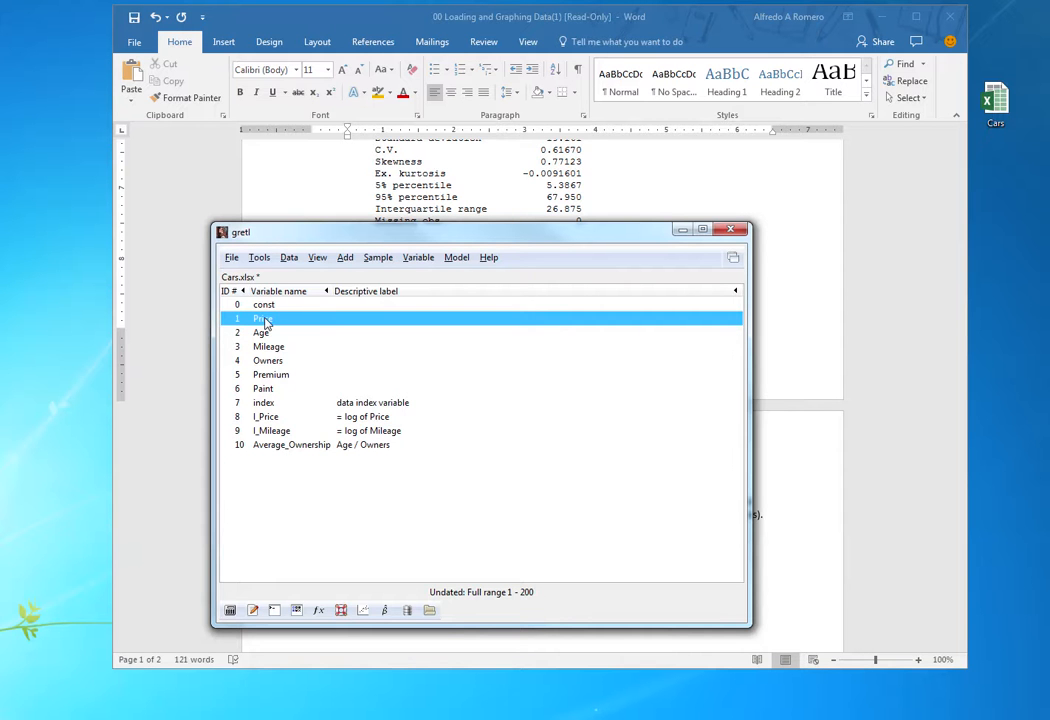
right_click(266, 322)
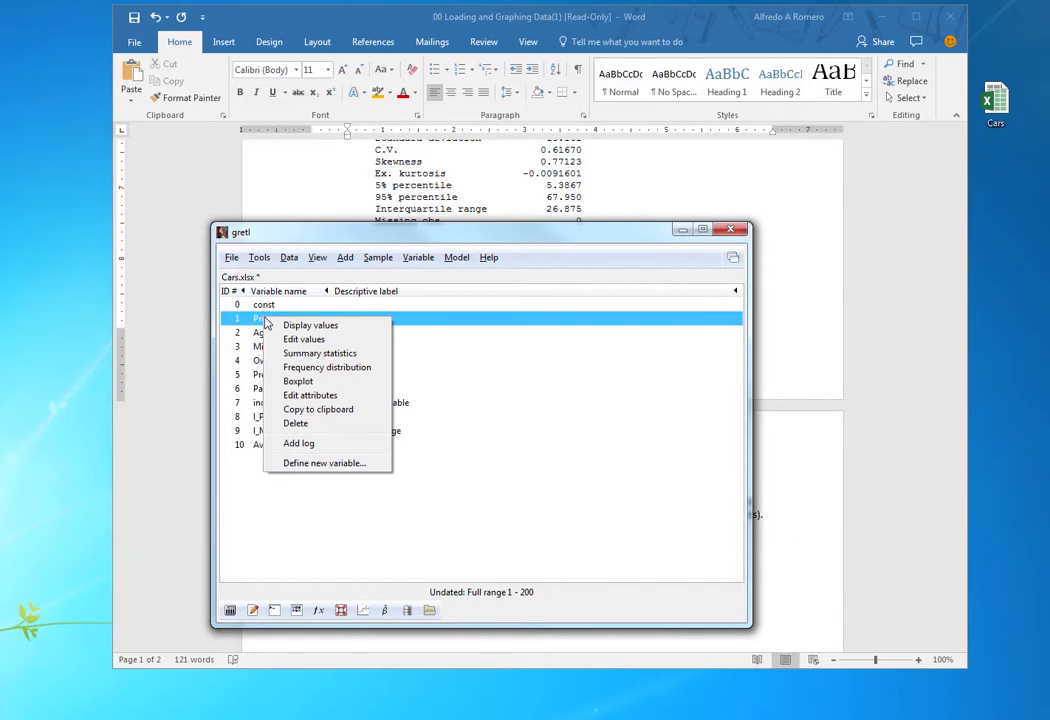
click(343, 369)
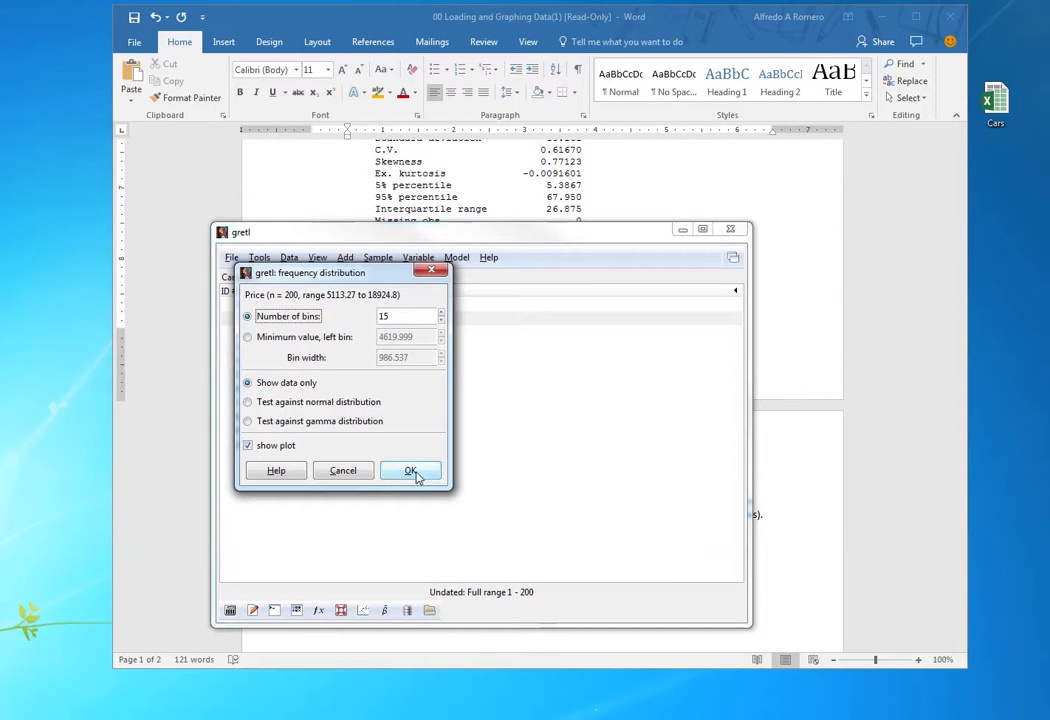
click(410, 471)
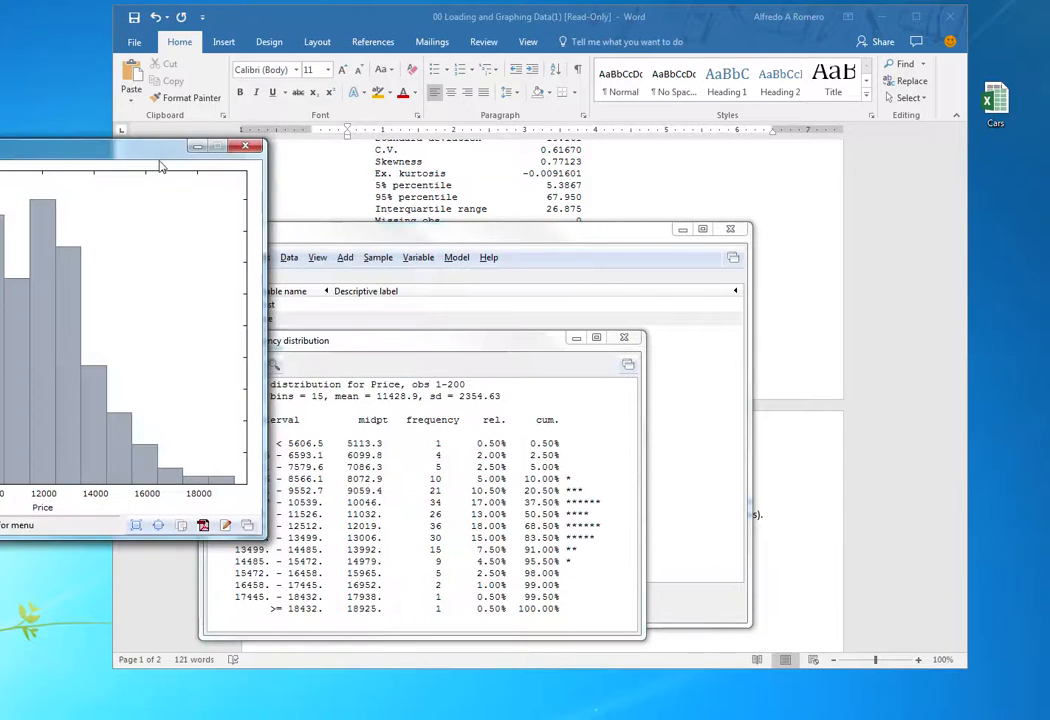
drag(160, 162, 539, 225)
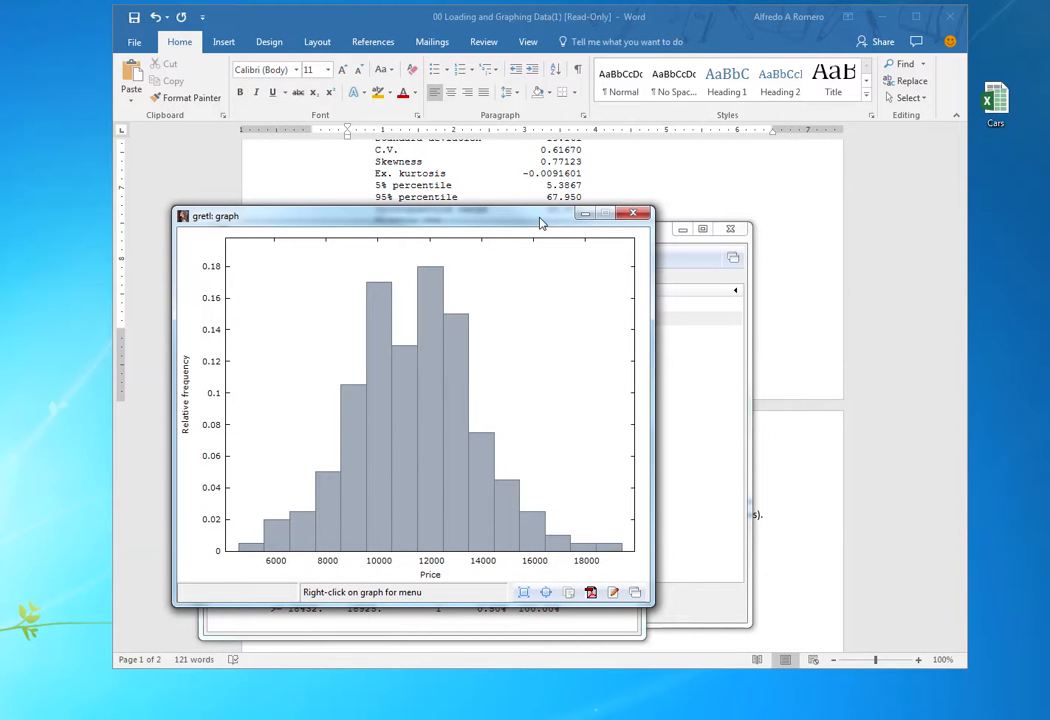
- Edit the histogram to give it the plot title Price
right_click(555, 361)
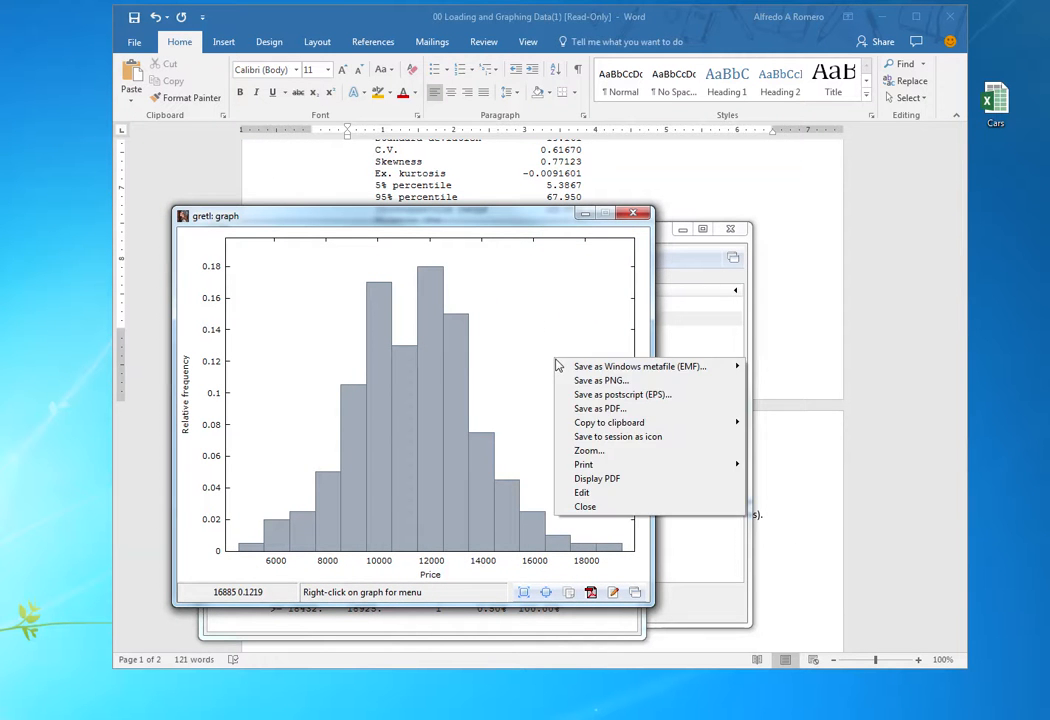
click(582, 493)
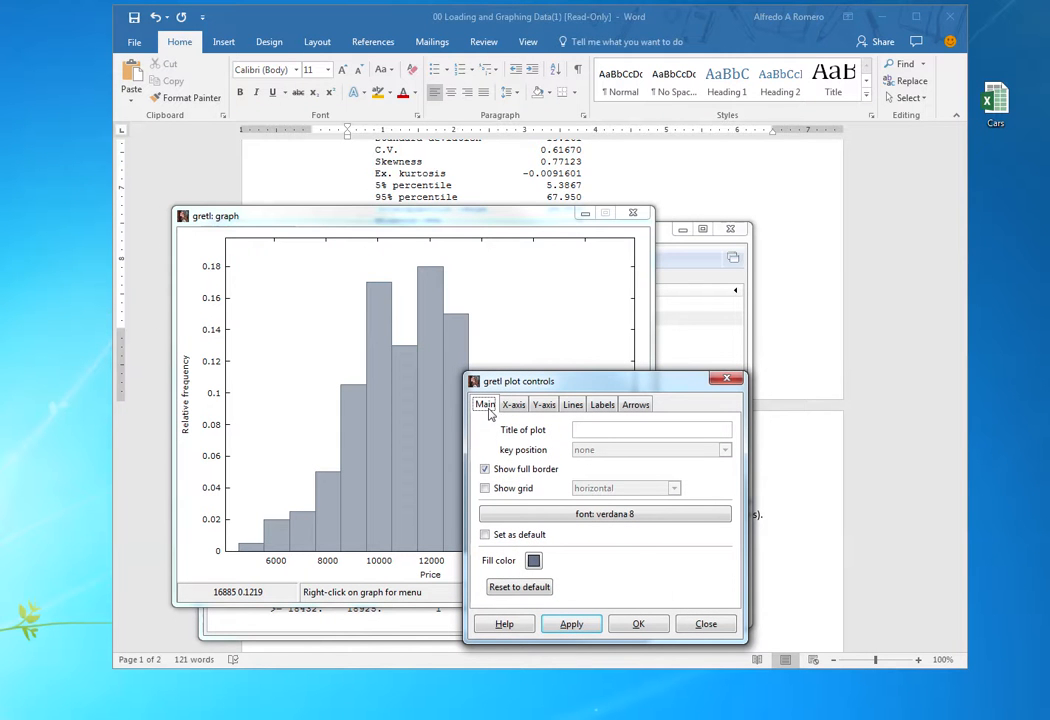
click(603, 430)
click(651, 624)
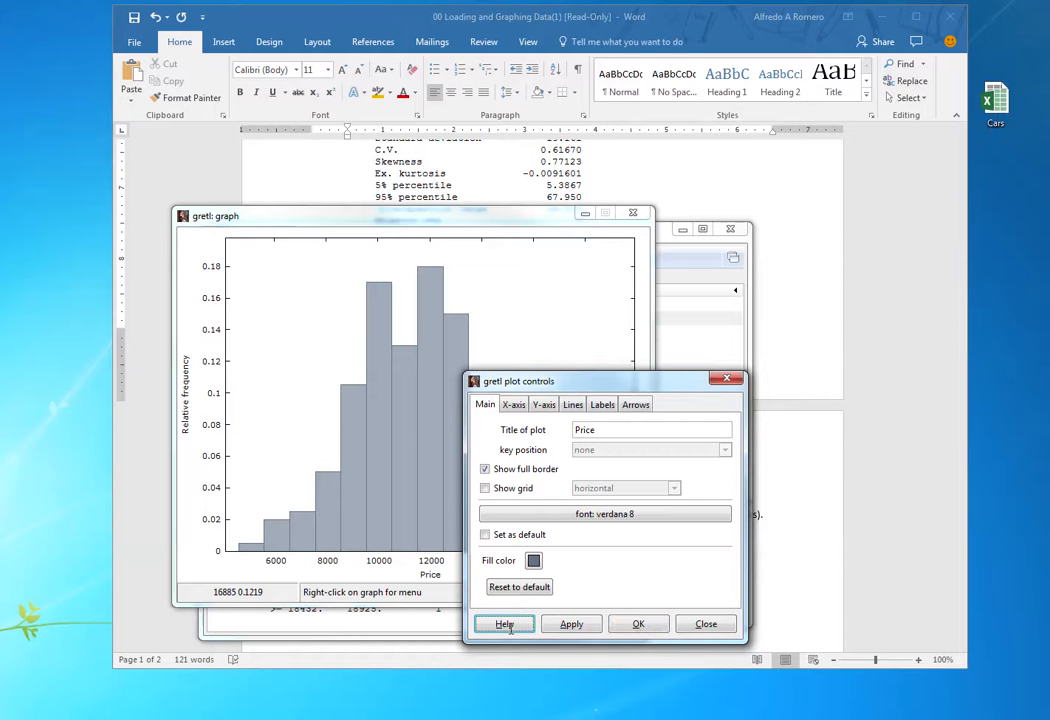
drag(660, 381, 614, 305)
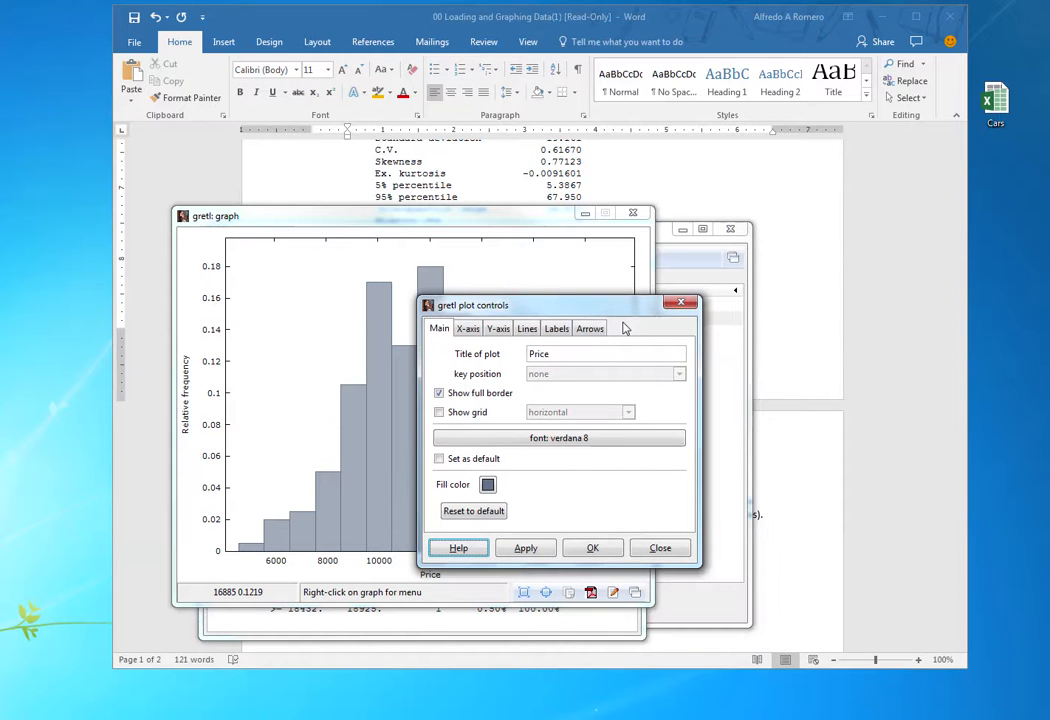
click(585, 552)
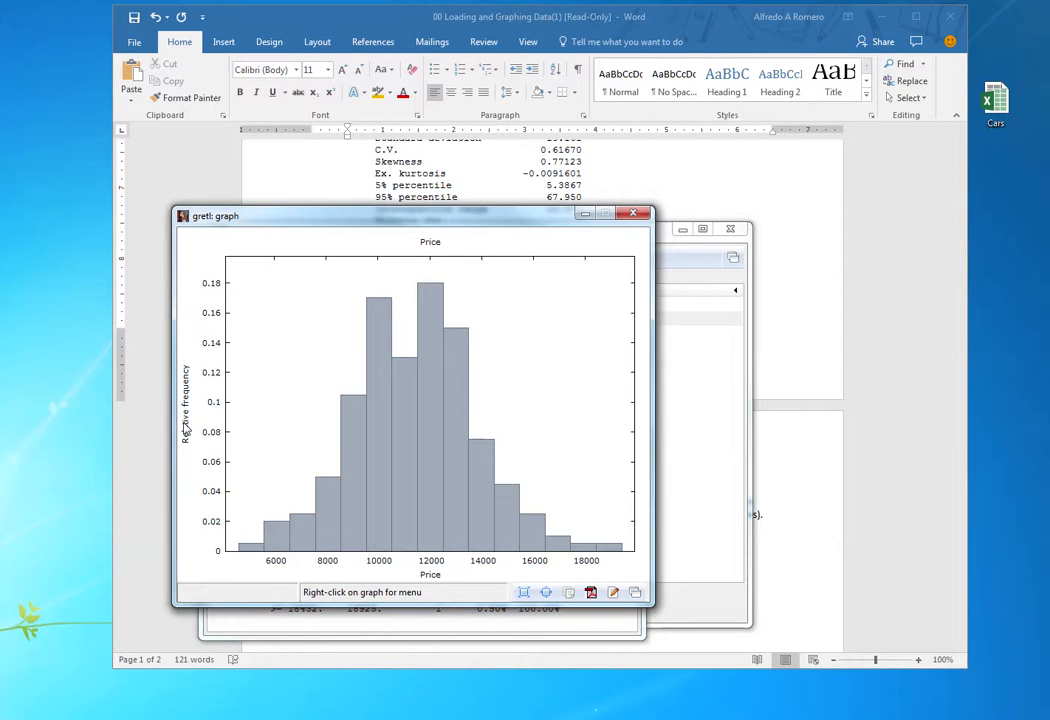
- Capture the titled Price histogram with Snipping Tool and switch to the Word document
mouse_move(237, 717)
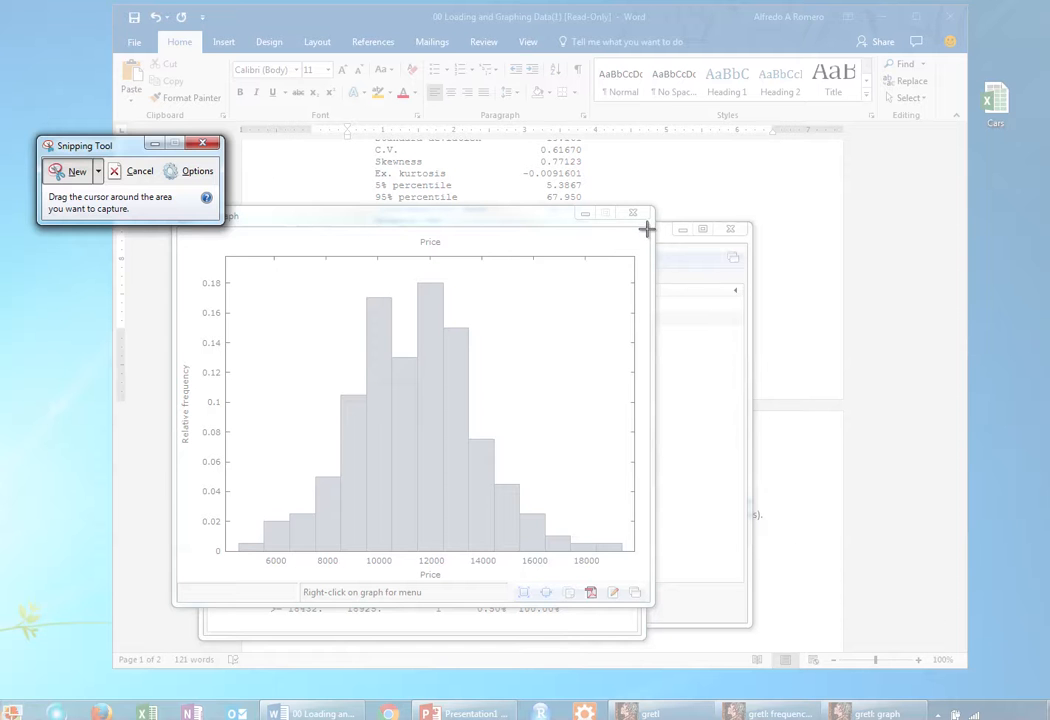
drag(646, 229, 178, 575)
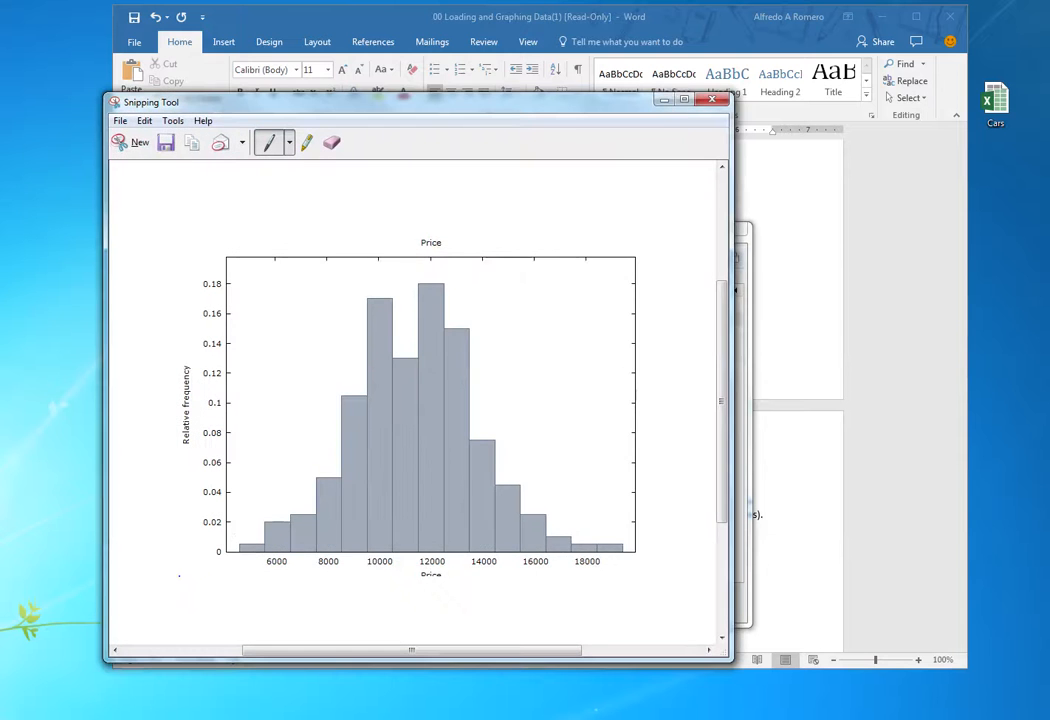
click(641, 18)
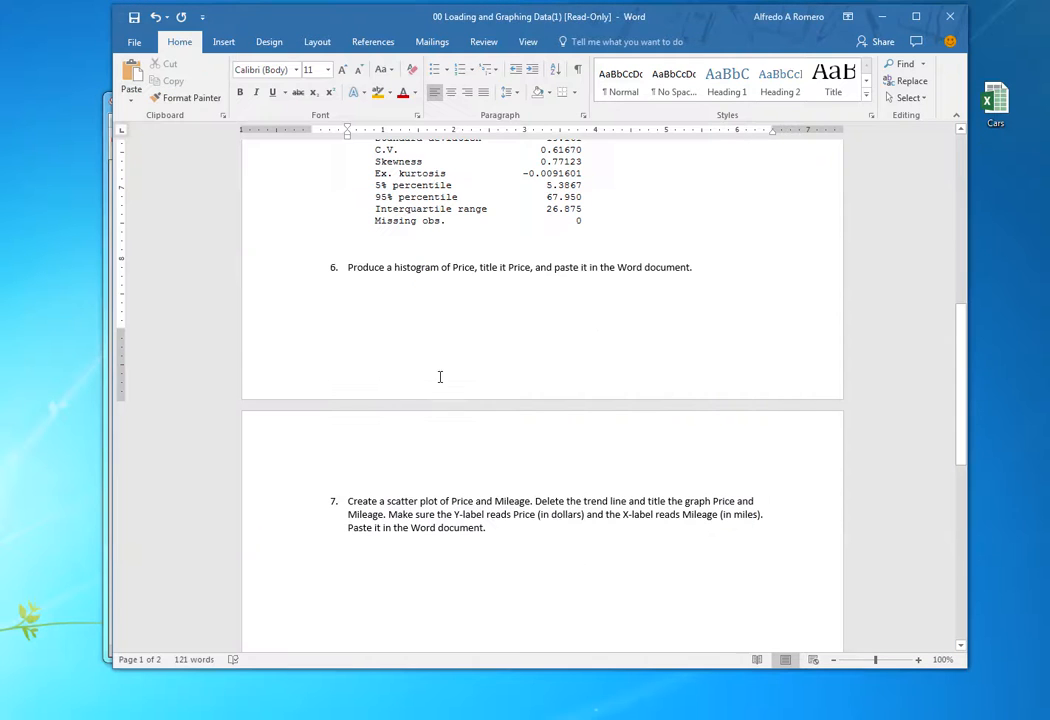
- Paste the captured histogram below task 6 and centre the picture
click(470, 325)
key(ctrl+v)
click(546, 434)
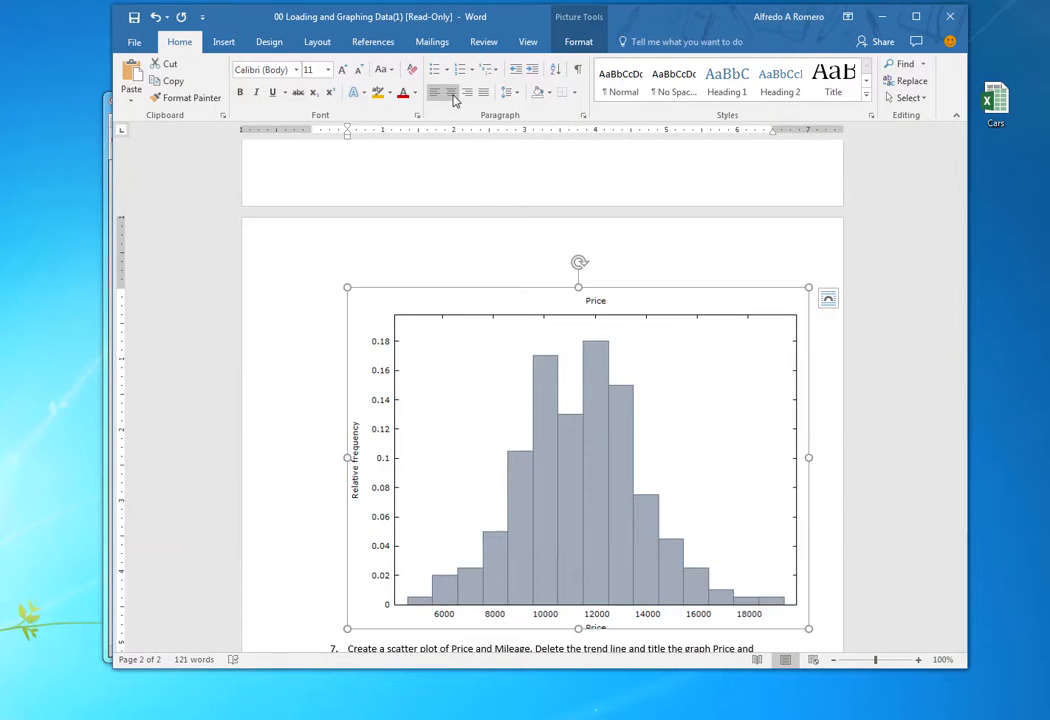
- Add an unnumbered blank line below task 7 and leave the insertion point there
scroll(614, 405, down, 4)
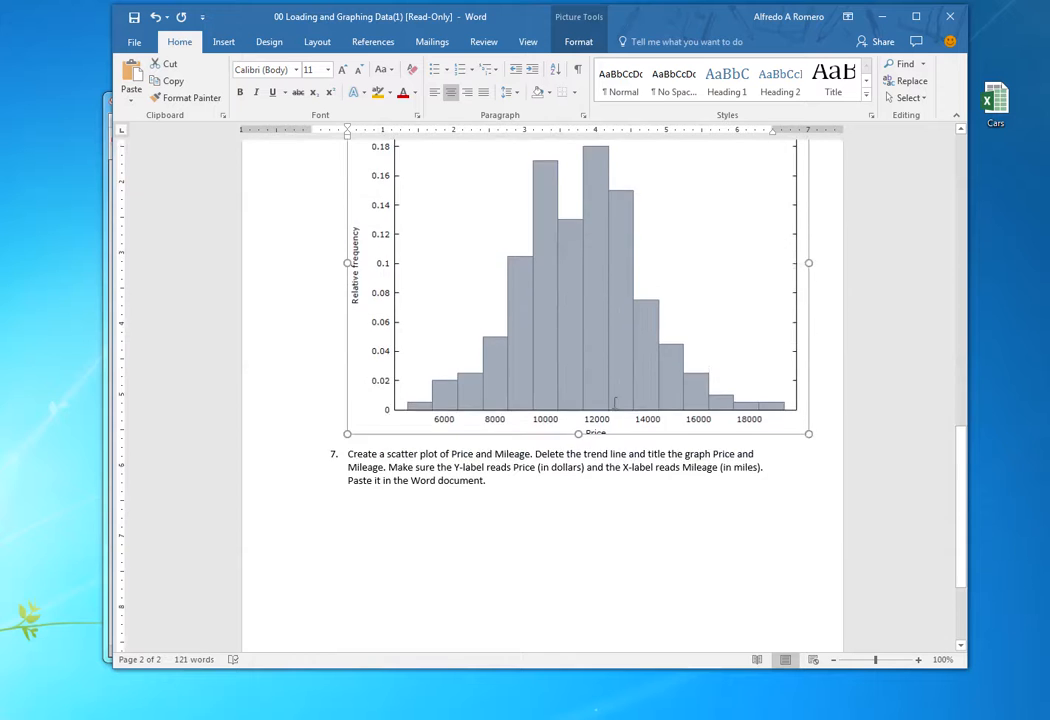
scroll(610, 403, down, 3)
click(478, 368)
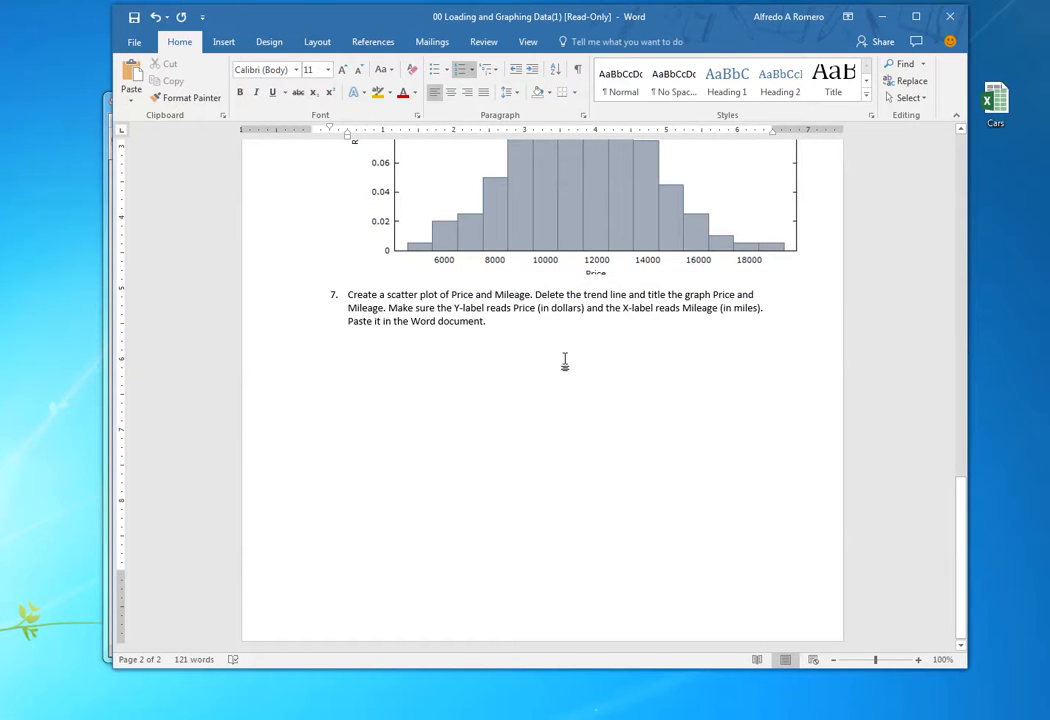
key(Return)
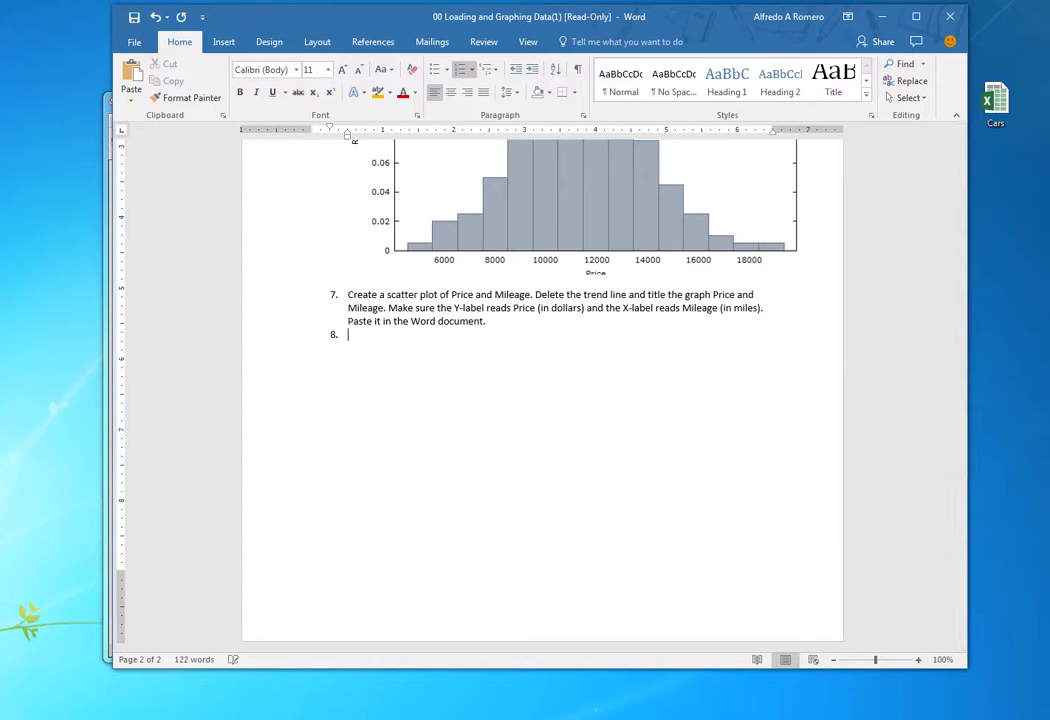
key(BackSpace)
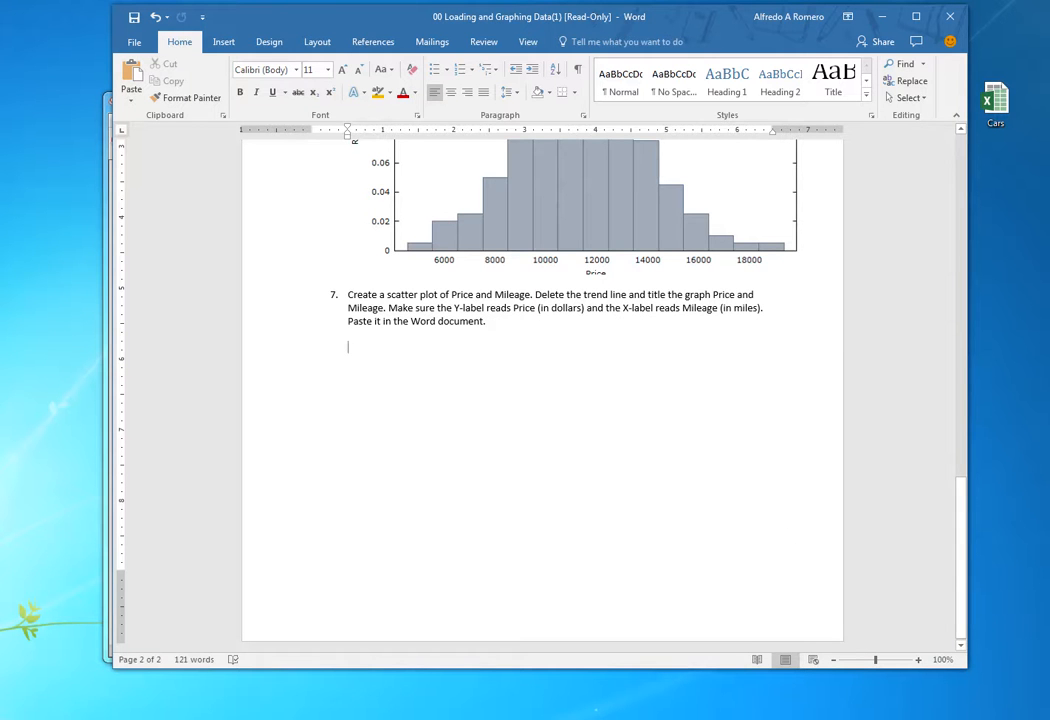
- Close the frequency distribution and histogram graph windows and bring the gretl variable list to the front
mouse_move(660, 716)
click(770, 713)
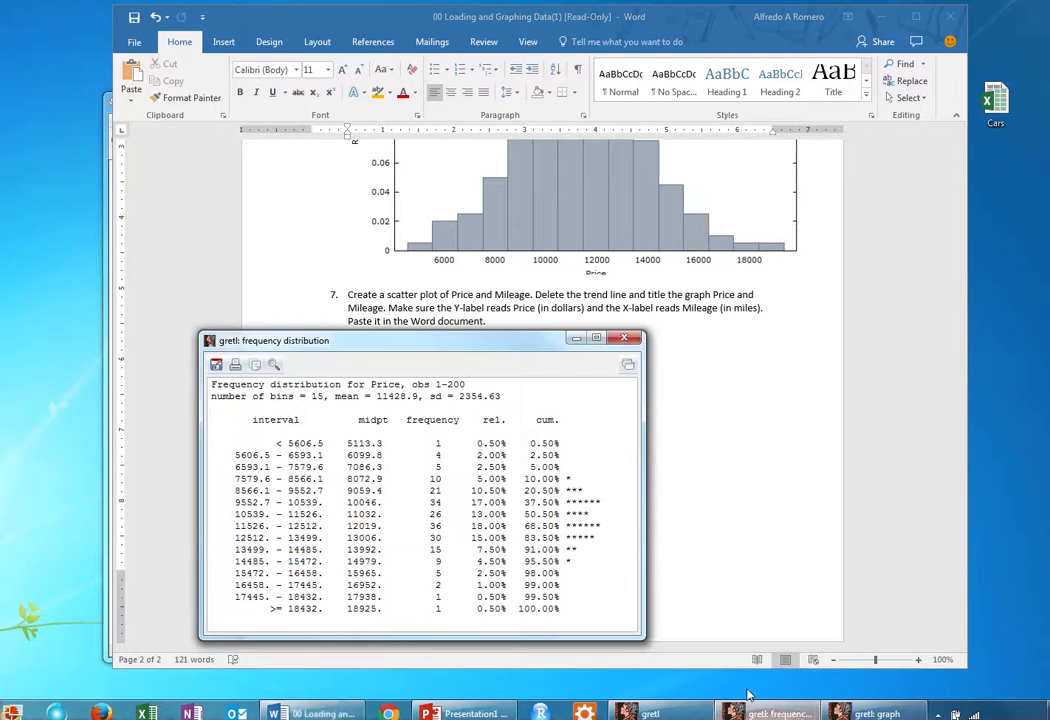
click(619, 343)
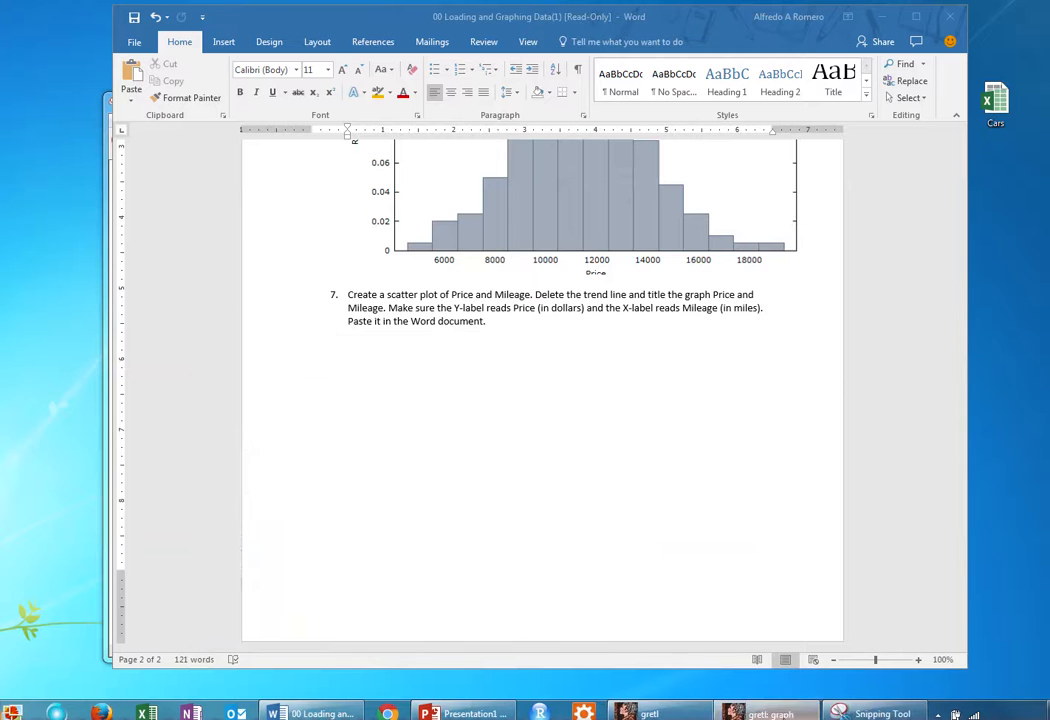
click(840, 710)
click(632, 213)
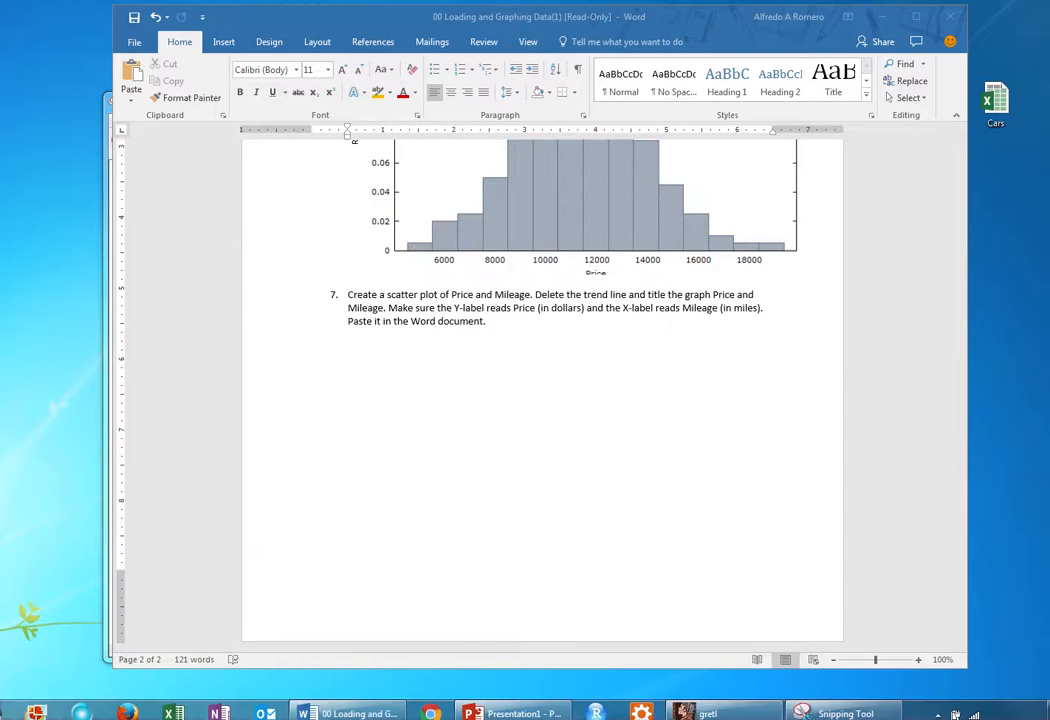
click(700, 713)
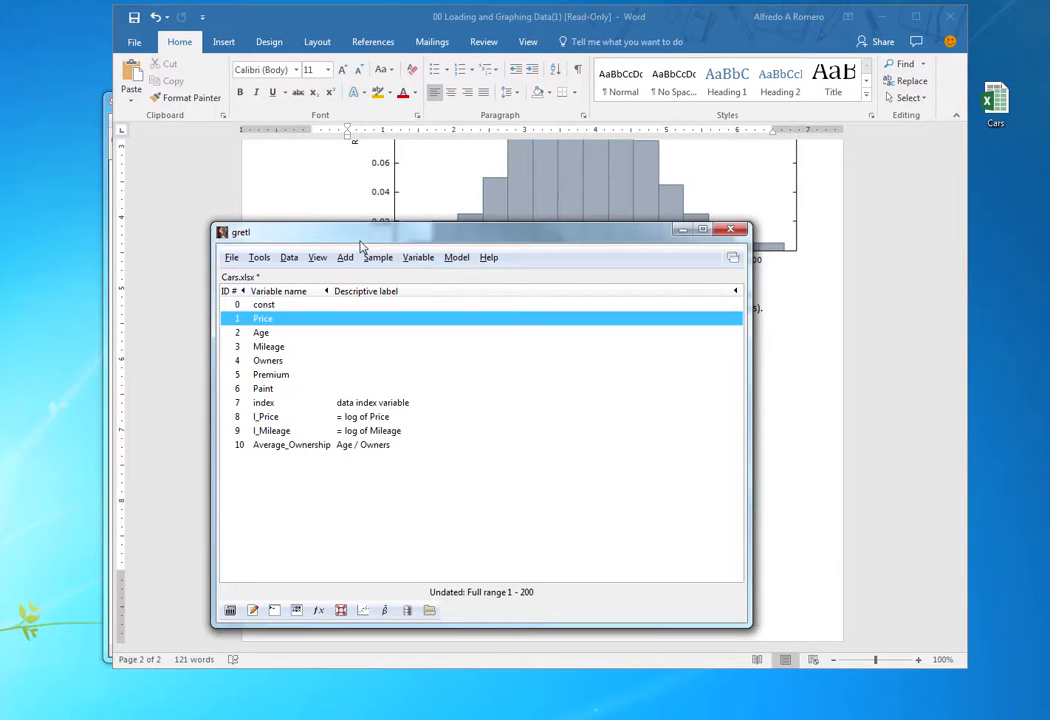
drag(356, 237, 268, 251)
- Create an XY scatterplot of the Price and Mileage variables with Mileage as the X-axis variable
key(alt+Tab)
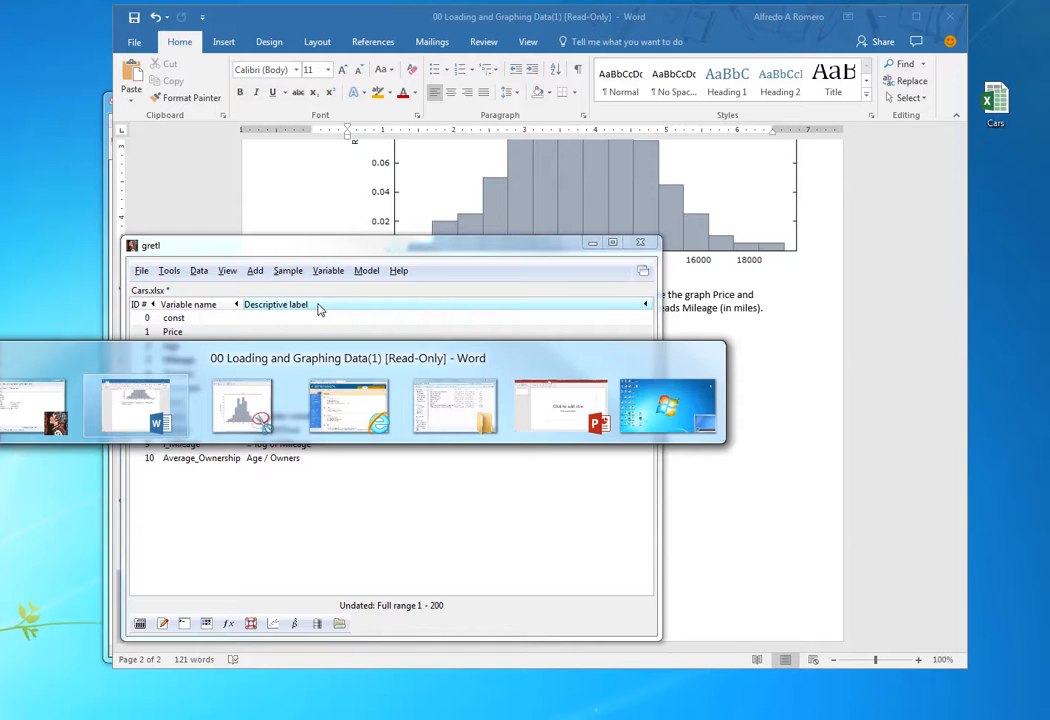
key(alt+Tab)
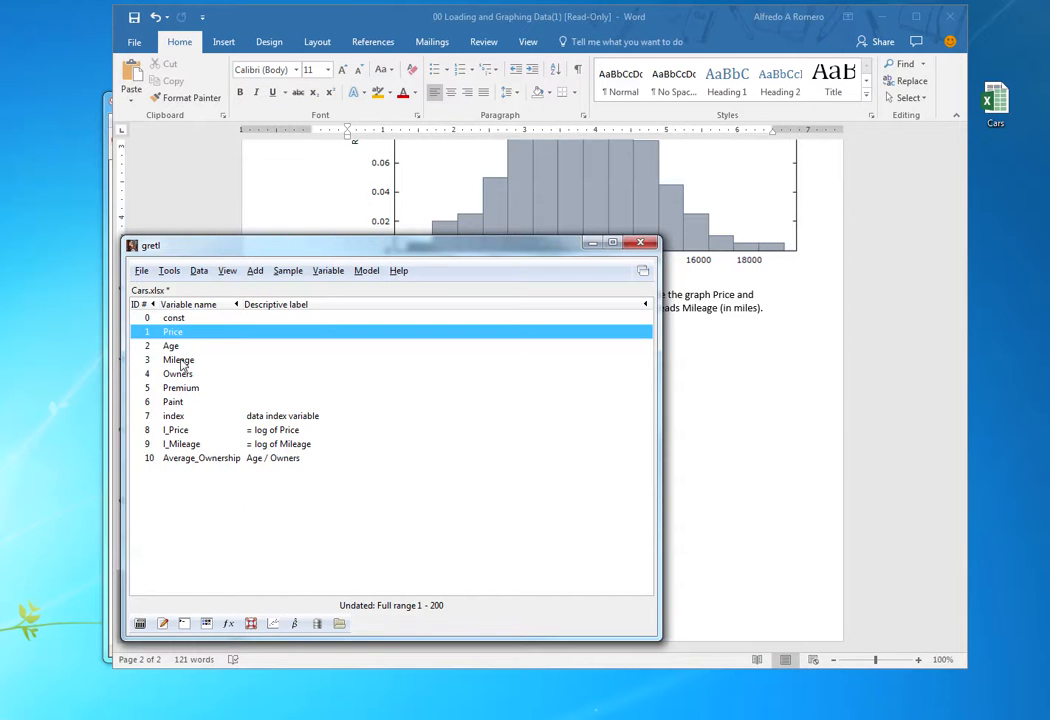
ctrl+click(186, 359)
key(alt+Tab)
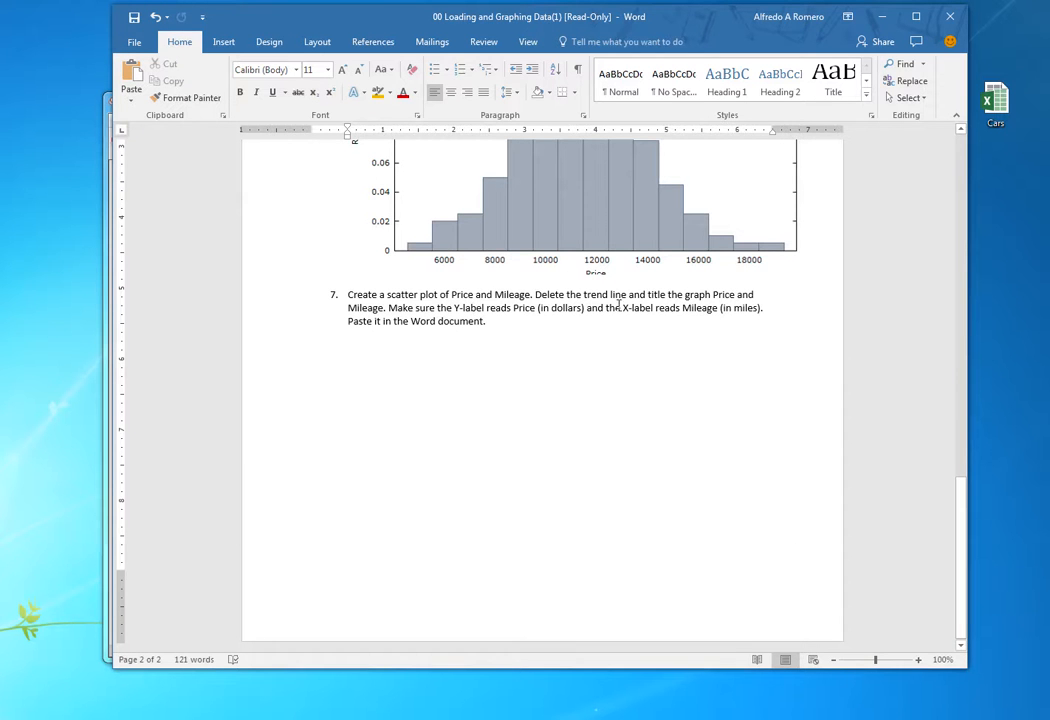
key(alt+Tab)
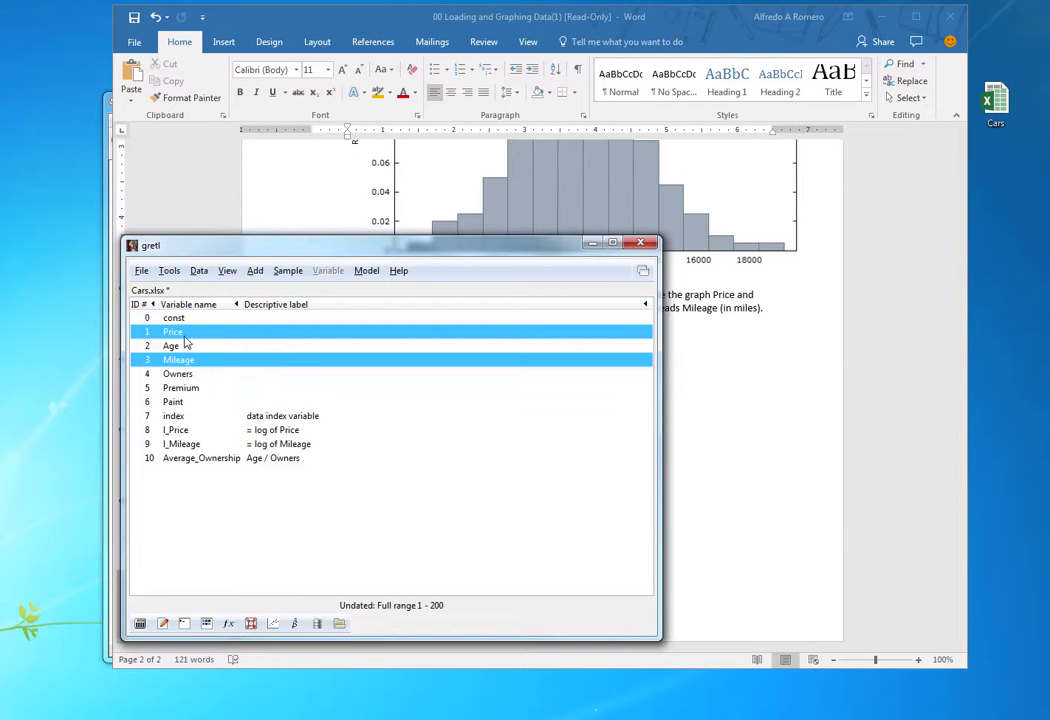
right_click(194, 366)
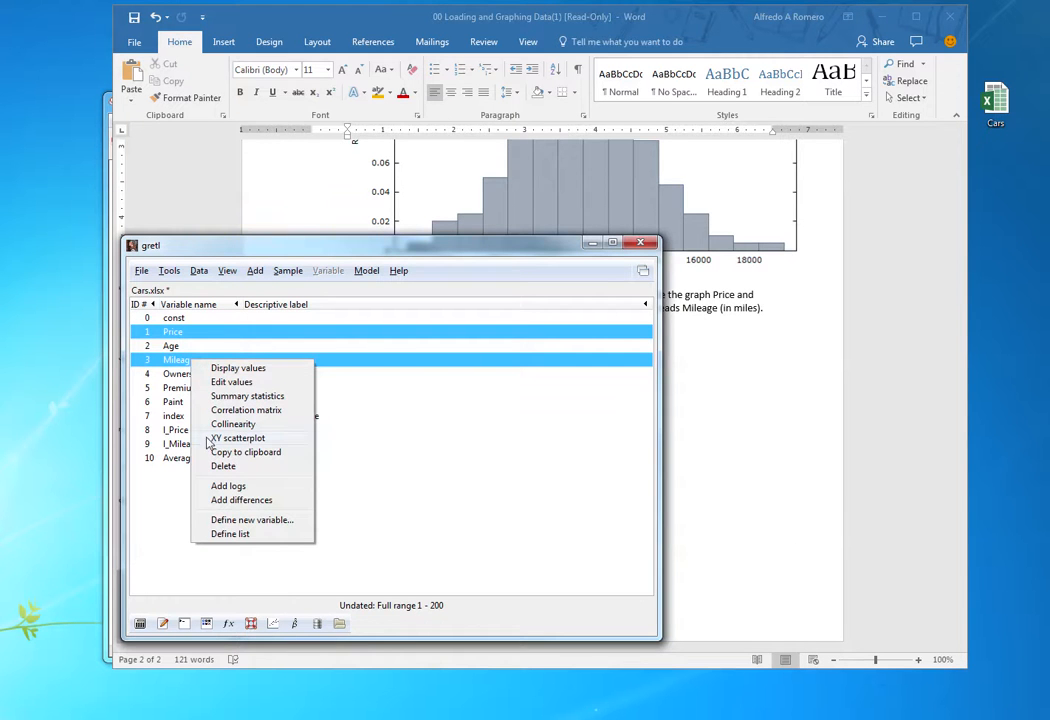
click(260, 440)
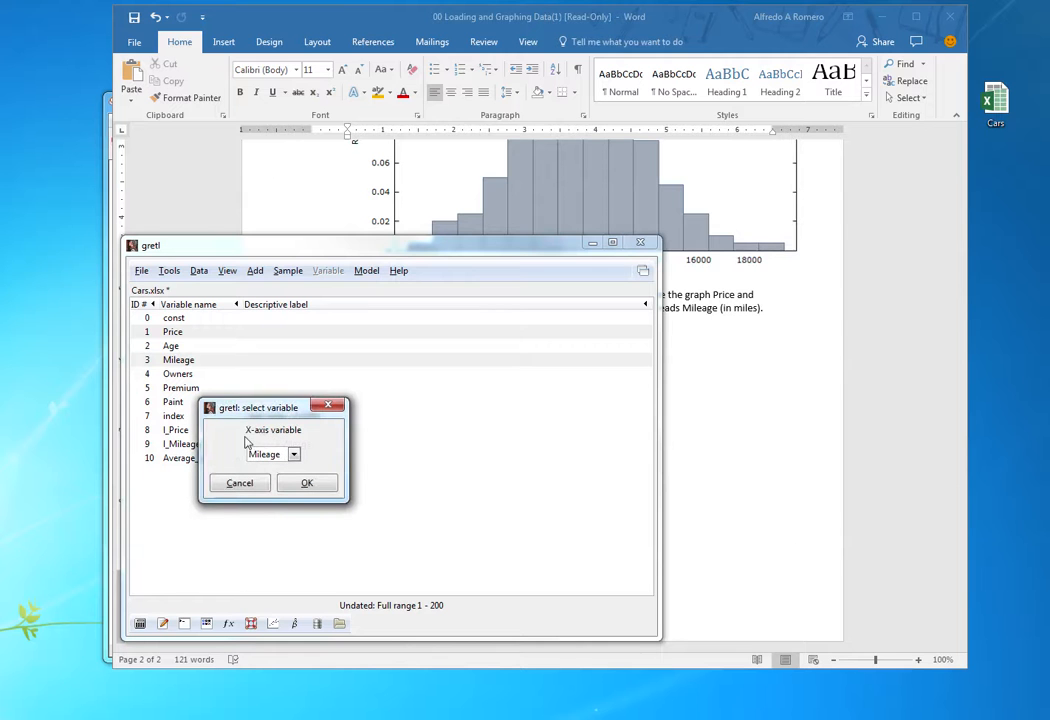
click(294, 455)
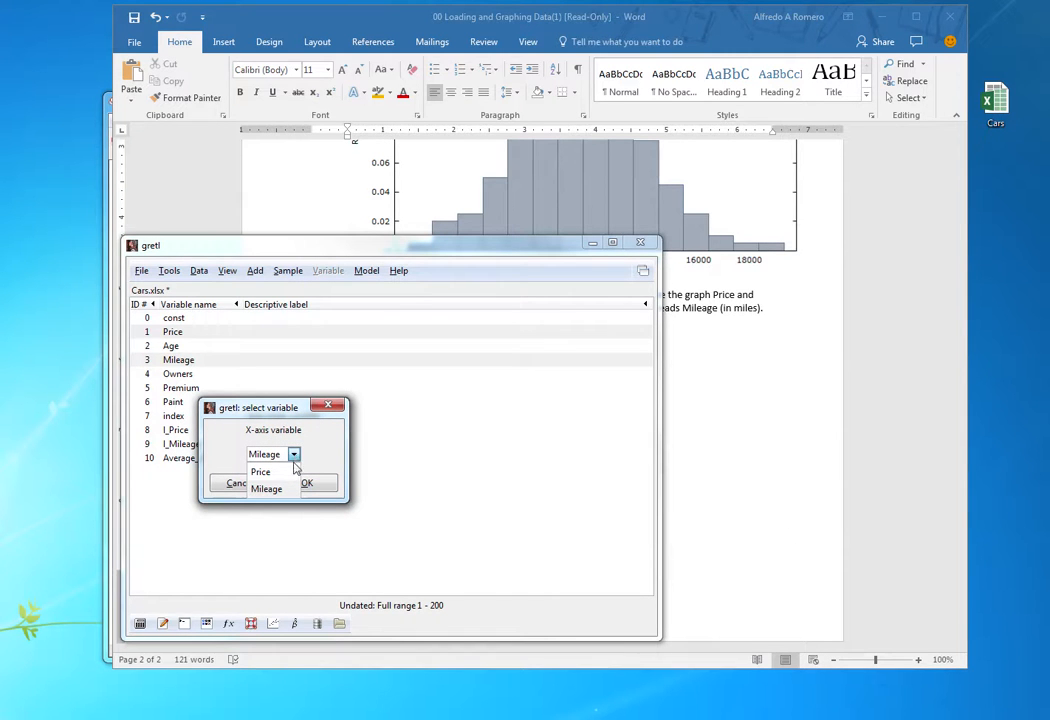
click(298, 456)
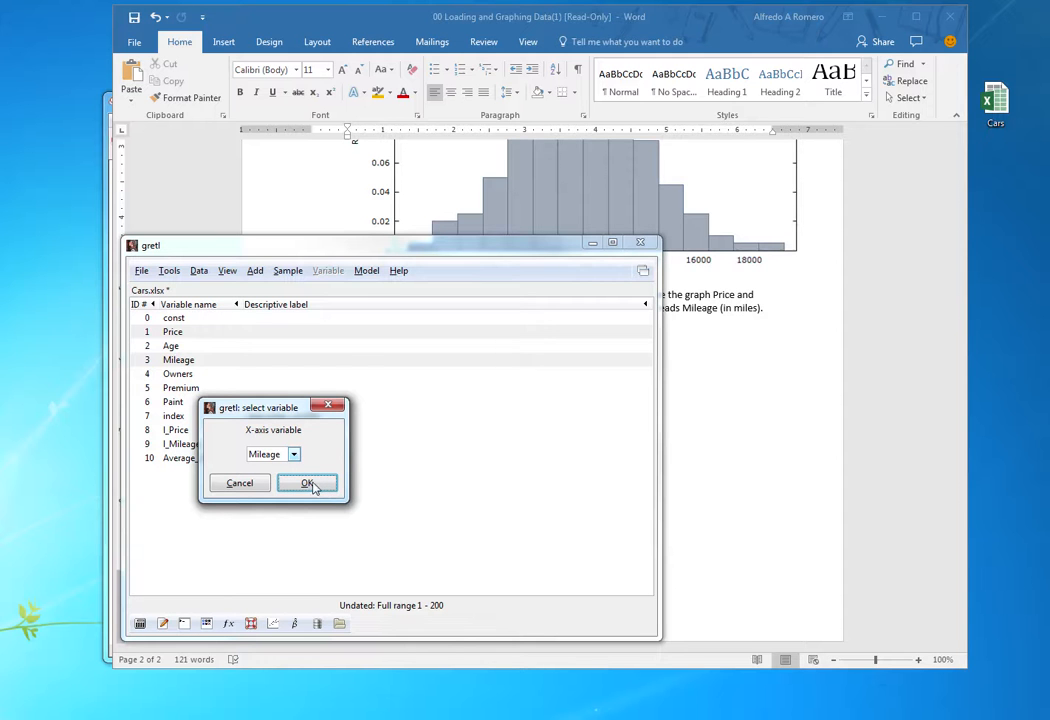
click(306, 485)
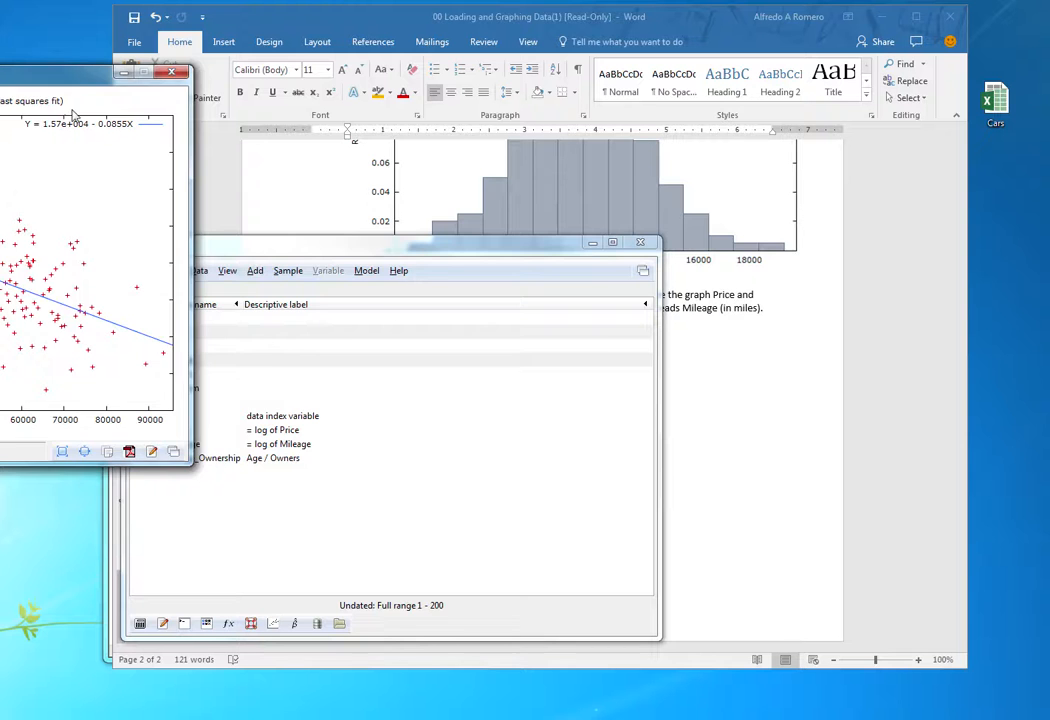
drag(64, 74, 533, 241)
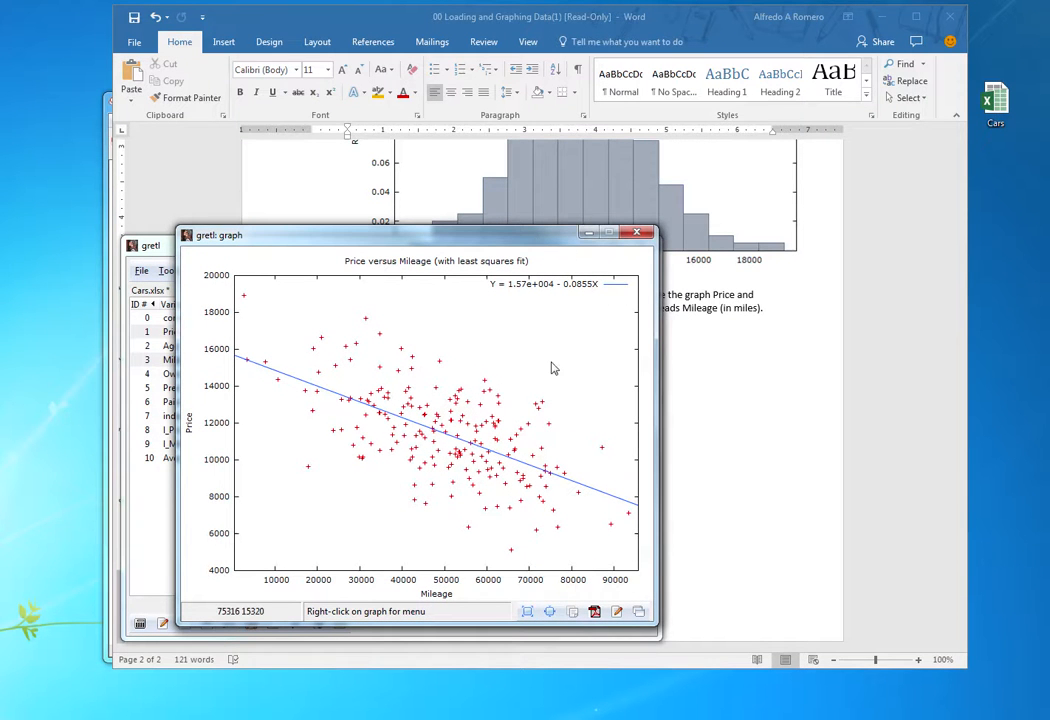
- Remove the trend line from the scatter plot by setting the fitted line to none
key(alt+Tab)
key(alt+Tab)
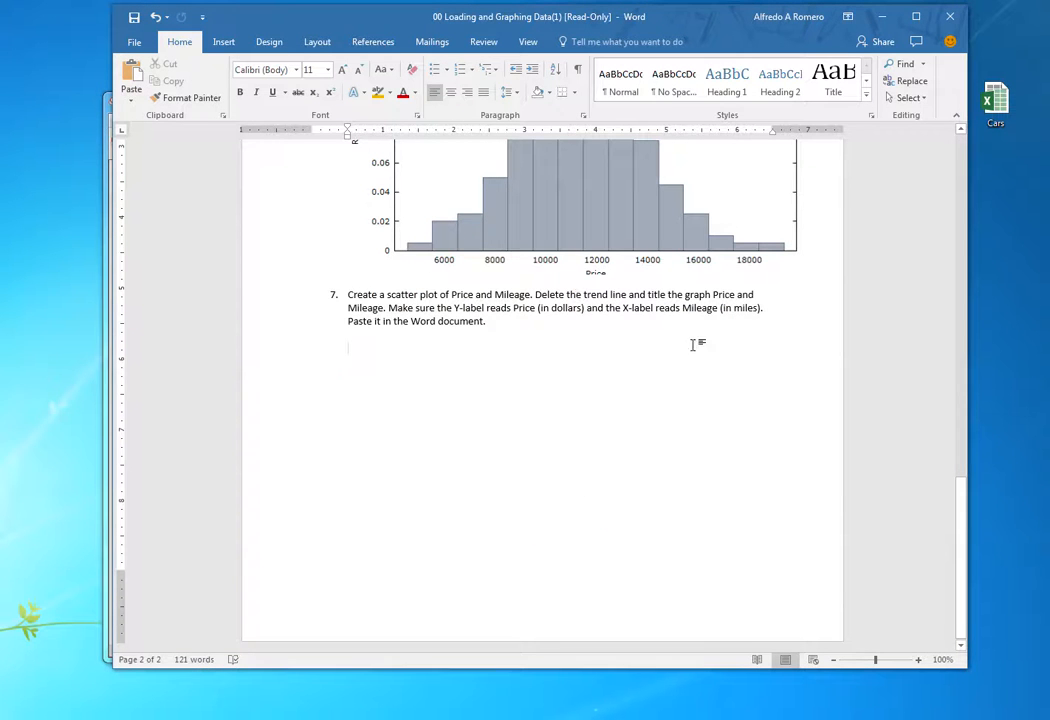
key(alt+Tab)
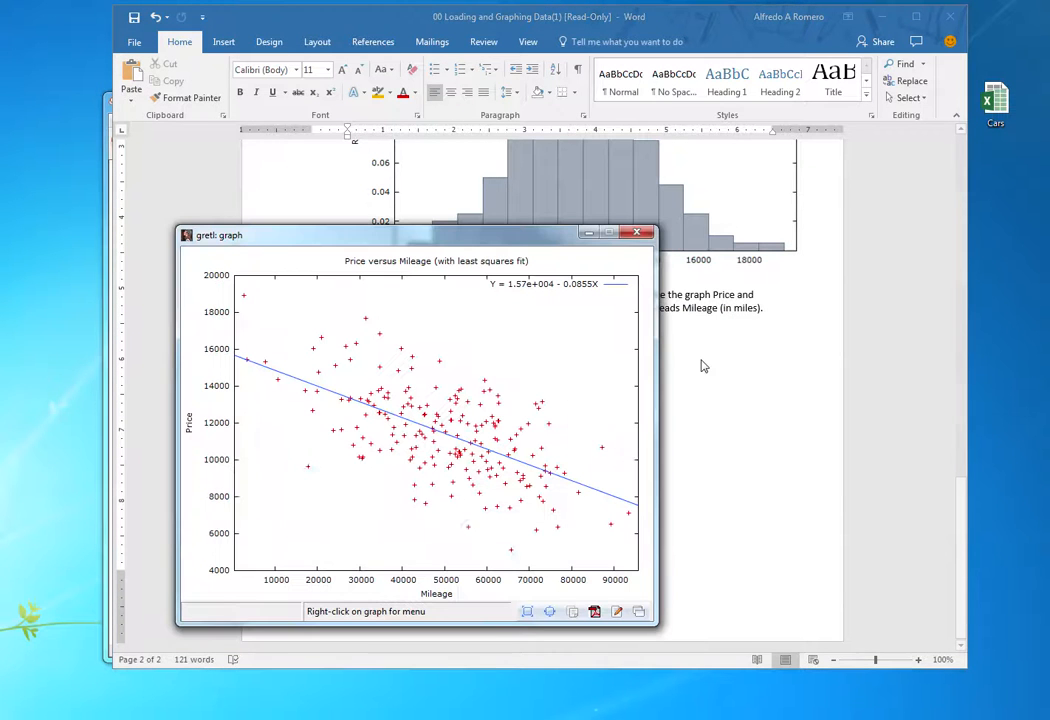
right_click(551, 336)
click(614, 482)
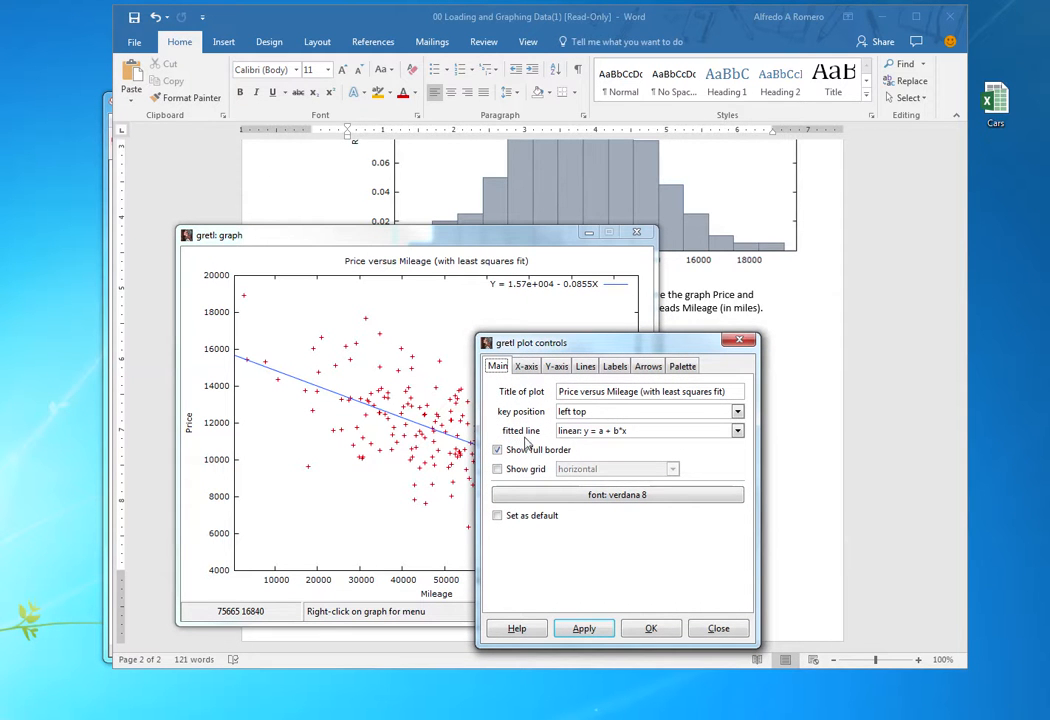
click(640, 437)
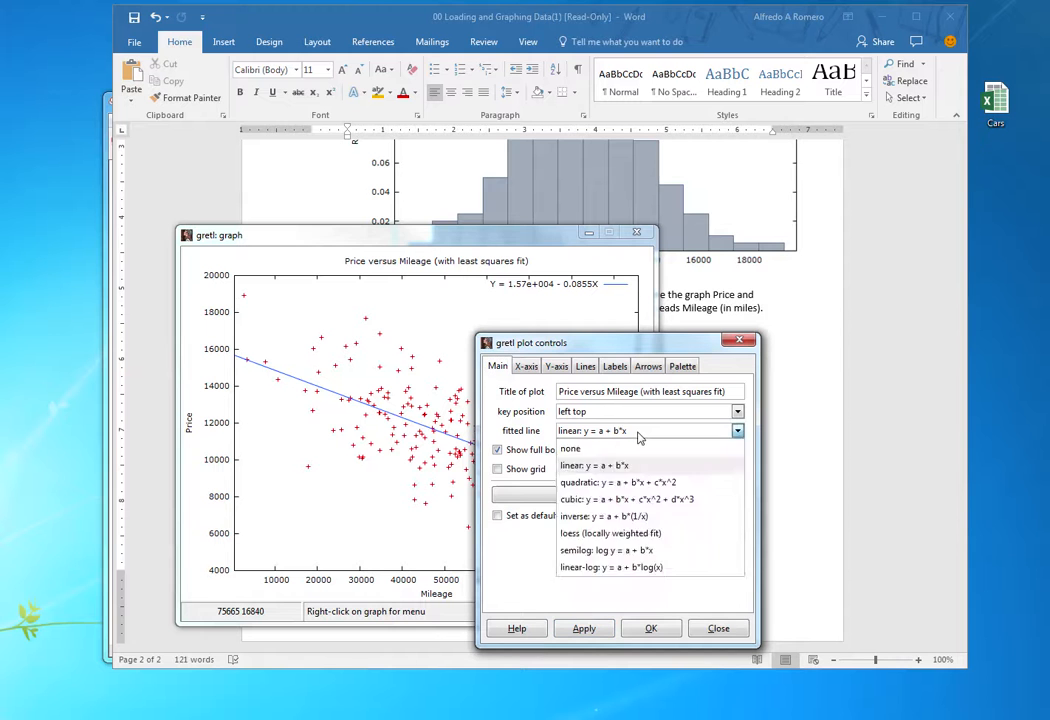
click(640, 437)
click(640, 437)
click(640, 447)
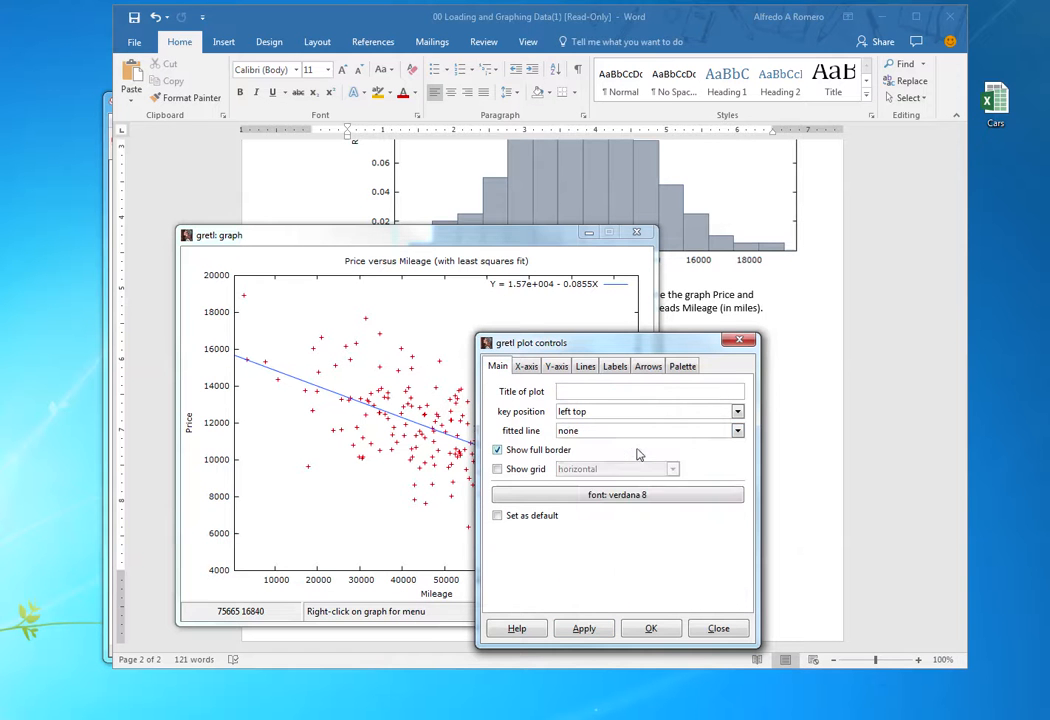
click(638, 632)
- Edit the scatter plot and enter Price and Mileage as the plot title
key(alt+Tab)
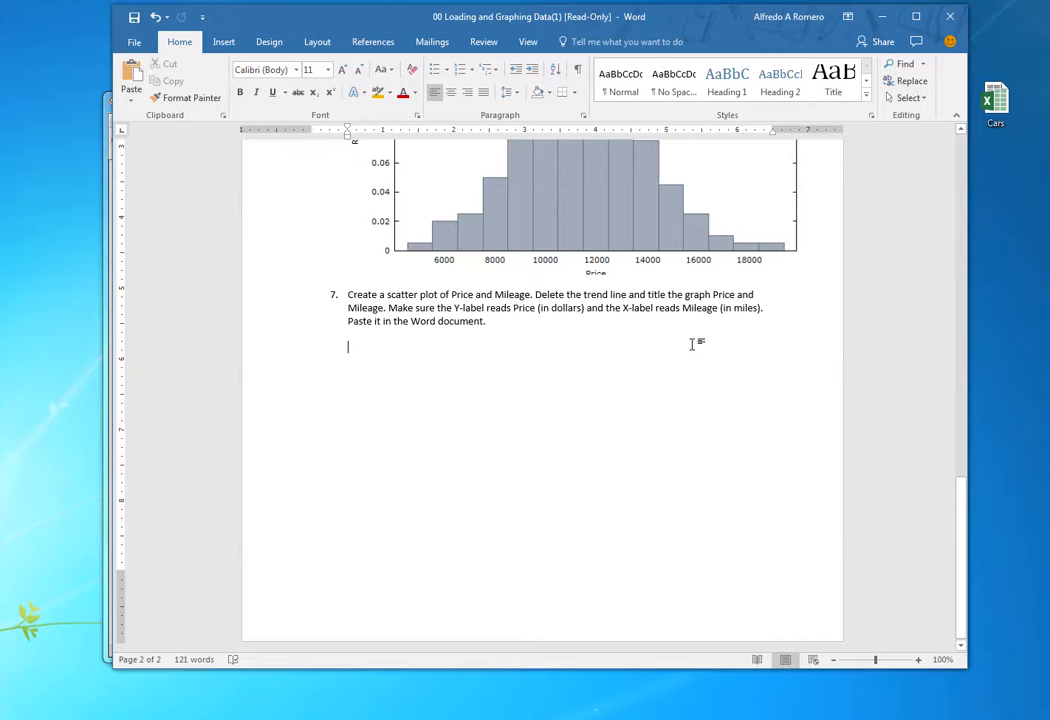
key(alt+Tab)
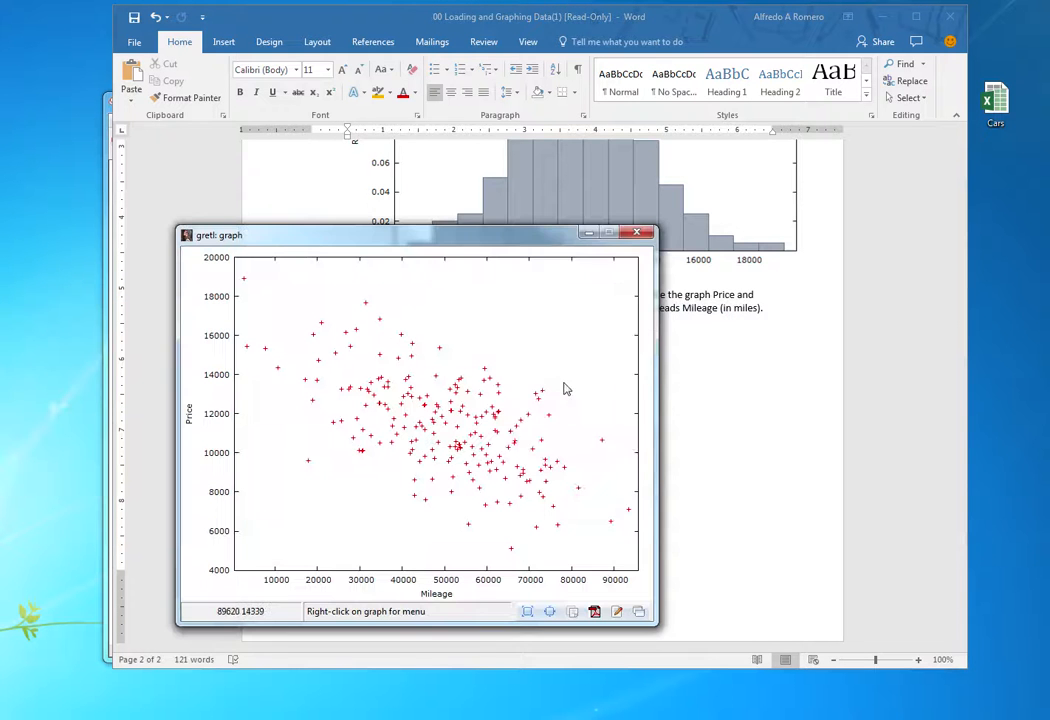
right_click(509, 329)
click(570, 460)
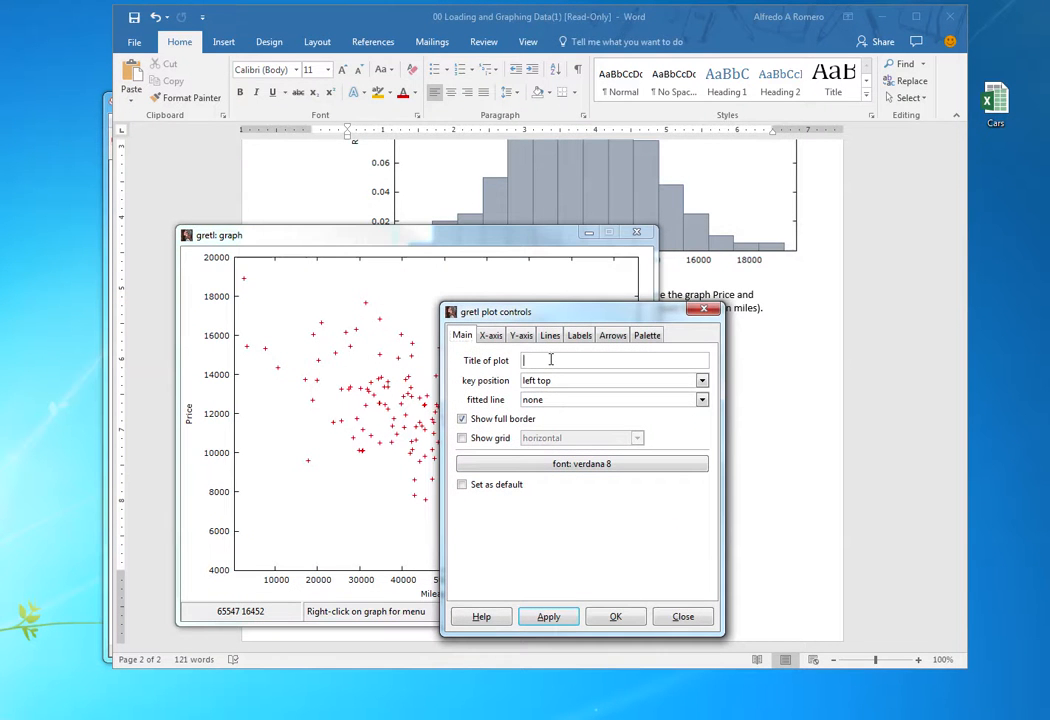
click(550, 360)
text(Price and Mileage)
- Title the Y-axis Price (in dollars) and the X-axis Mileage (in miles), and accept the plot settings
click(518, 336)
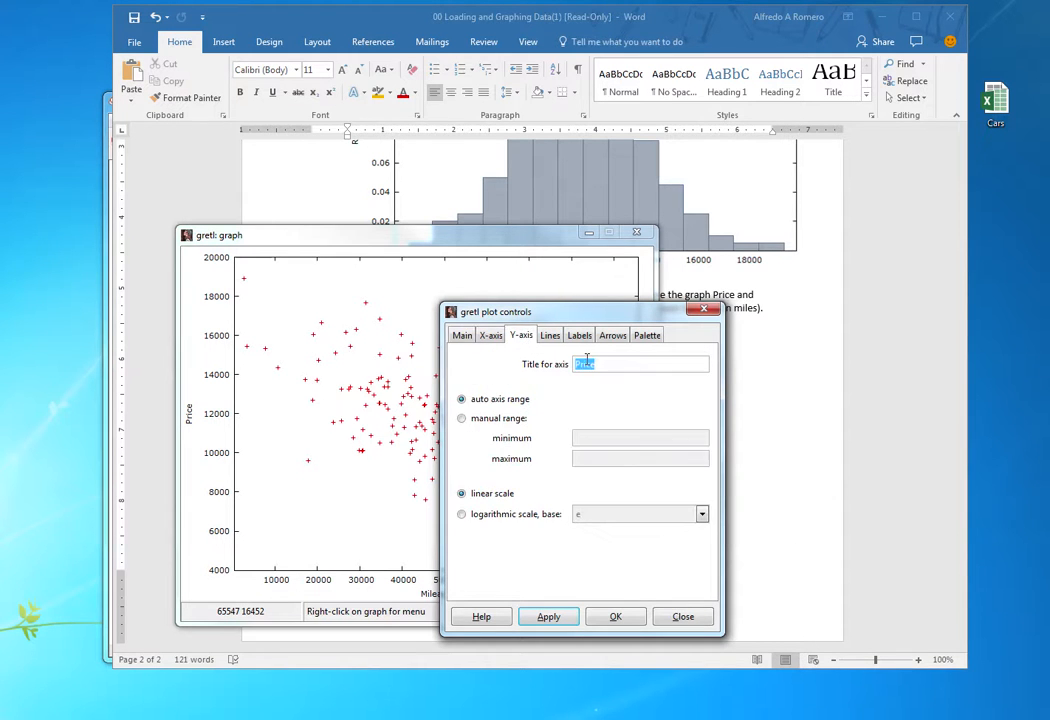
click(629, 366)
text((in dollars)
click(491, 335)
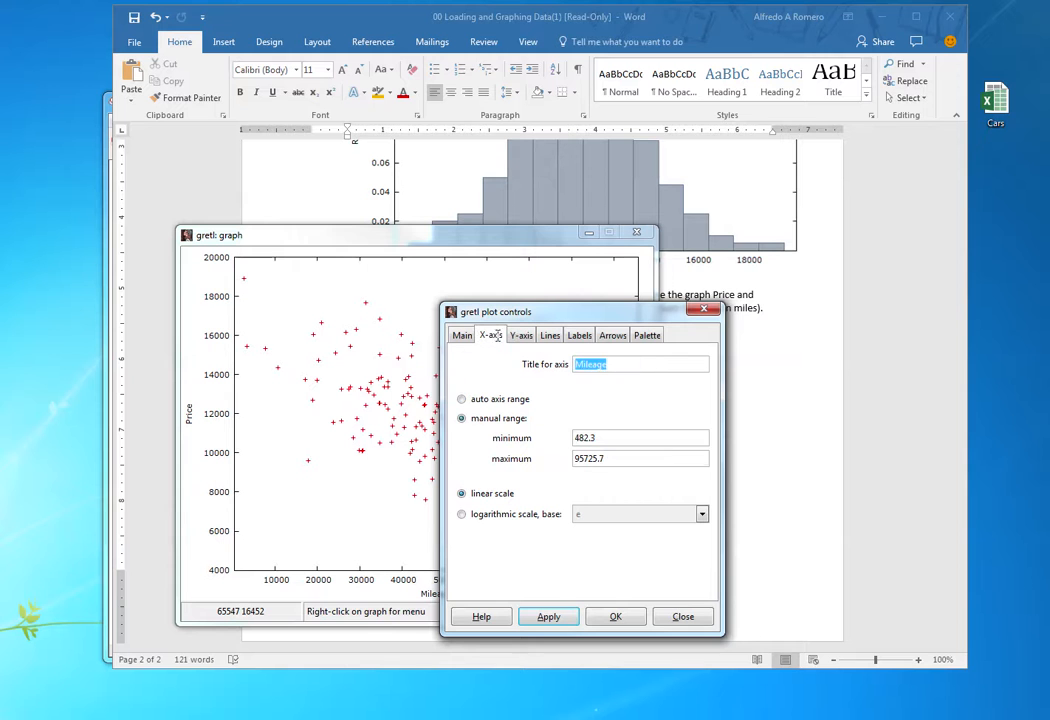
click(629, 366)
text((in miles)
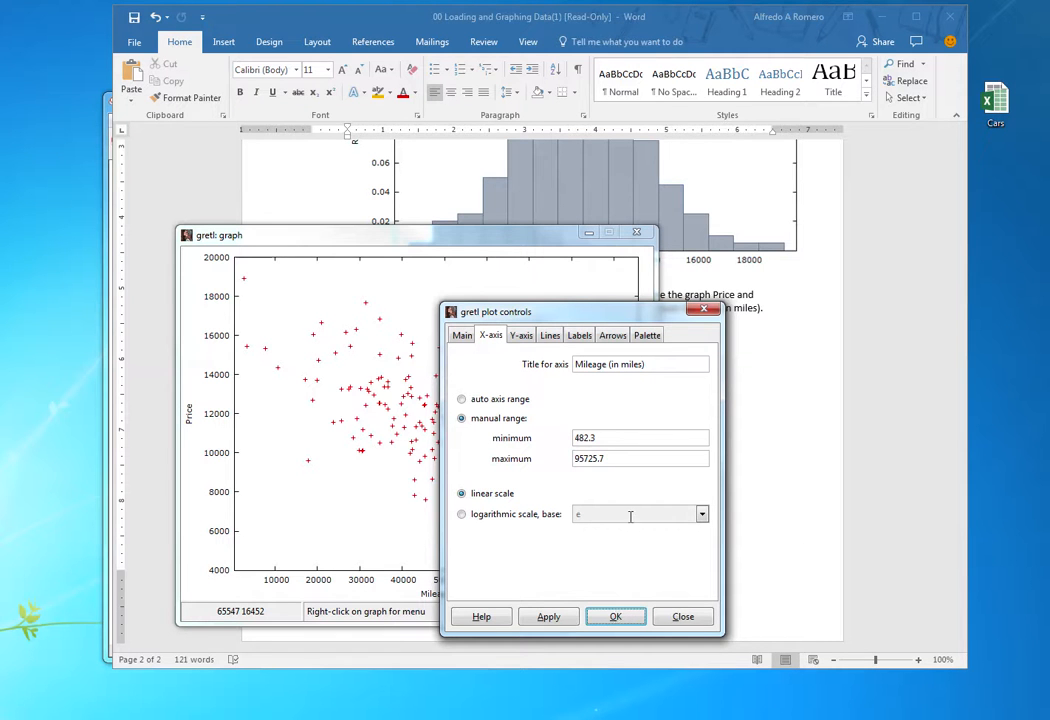
drag(609, 316, 485, 227)
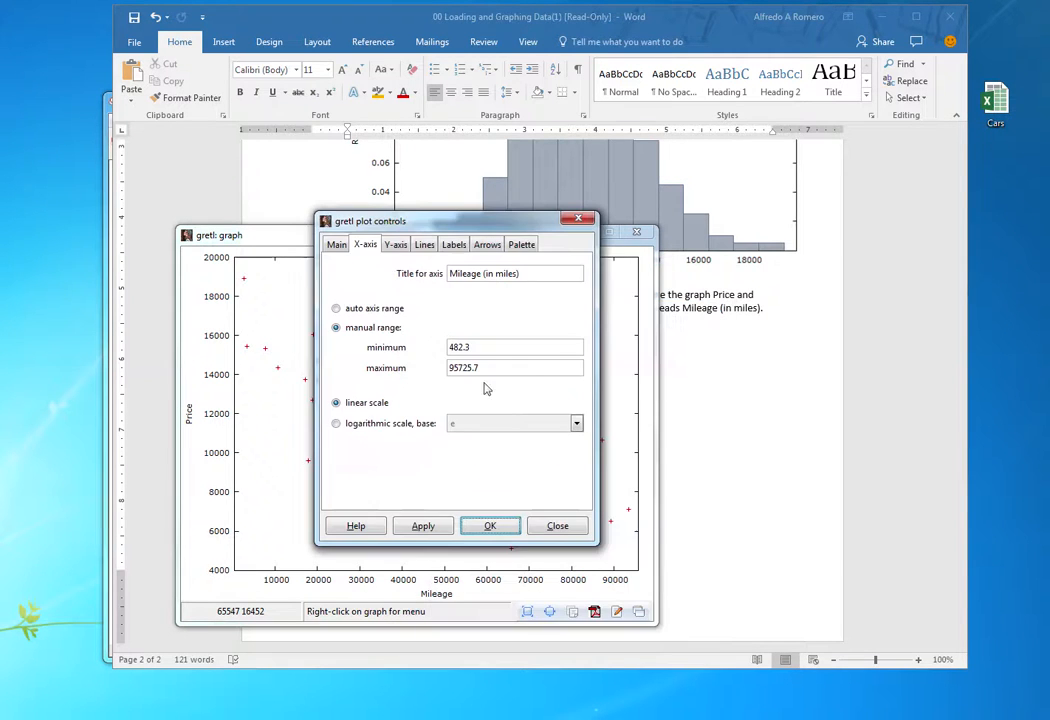
click(494, 527)
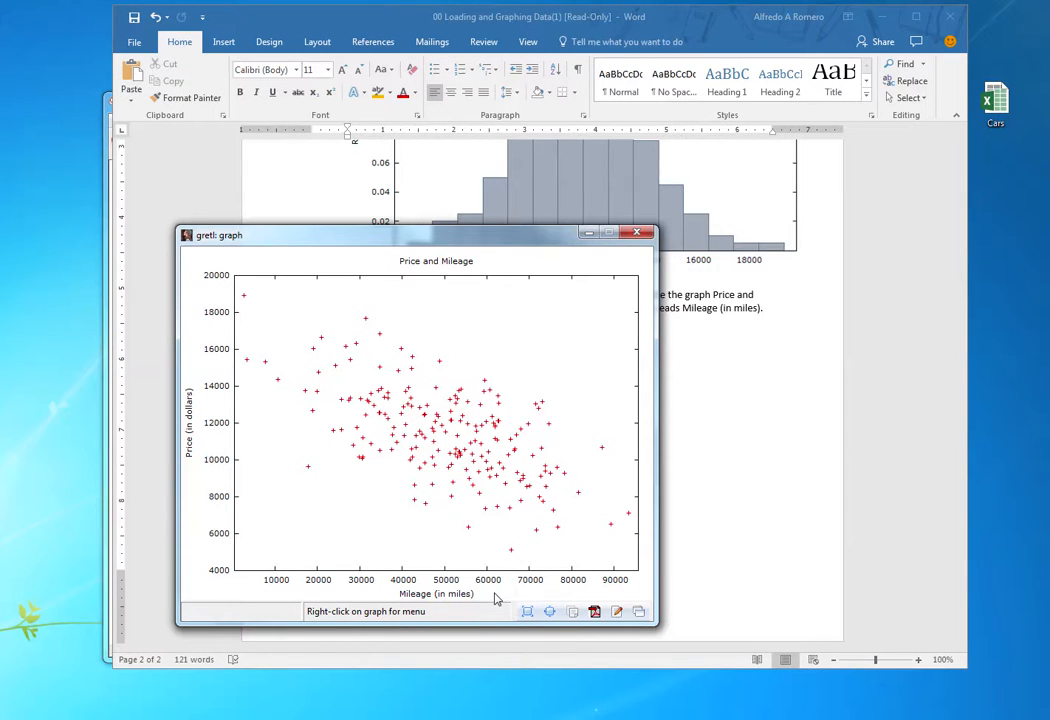
- Copy the scatter plot to the clipboard in color and paste it below task 7 in the Word document
right_click(585, 326)
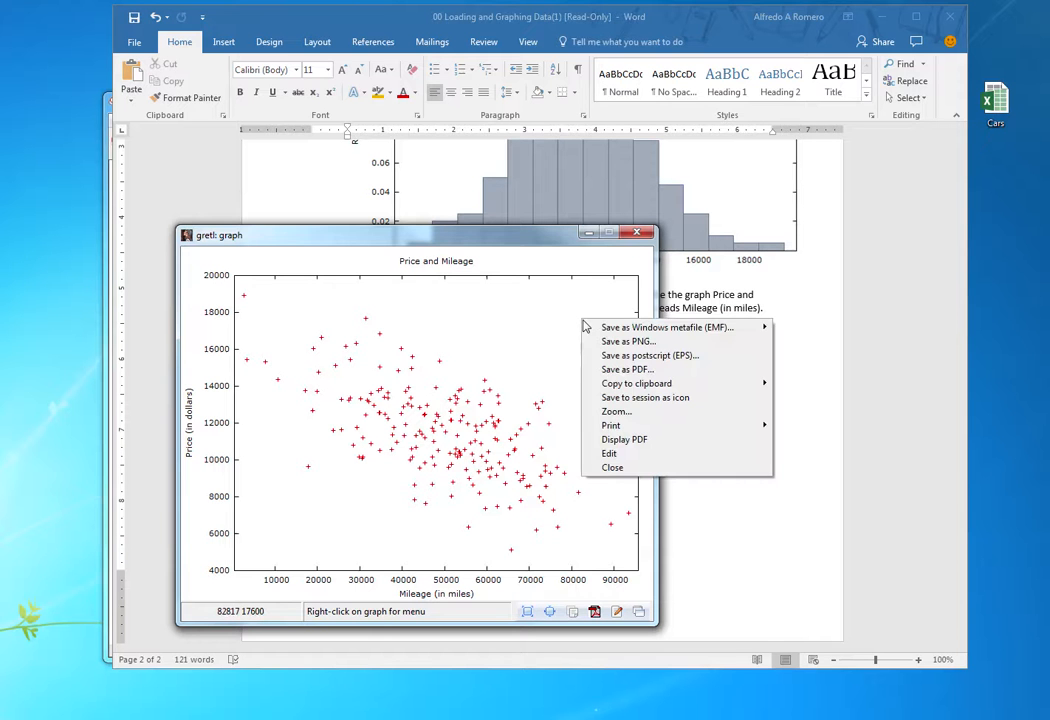
mouse_move(632, 390)
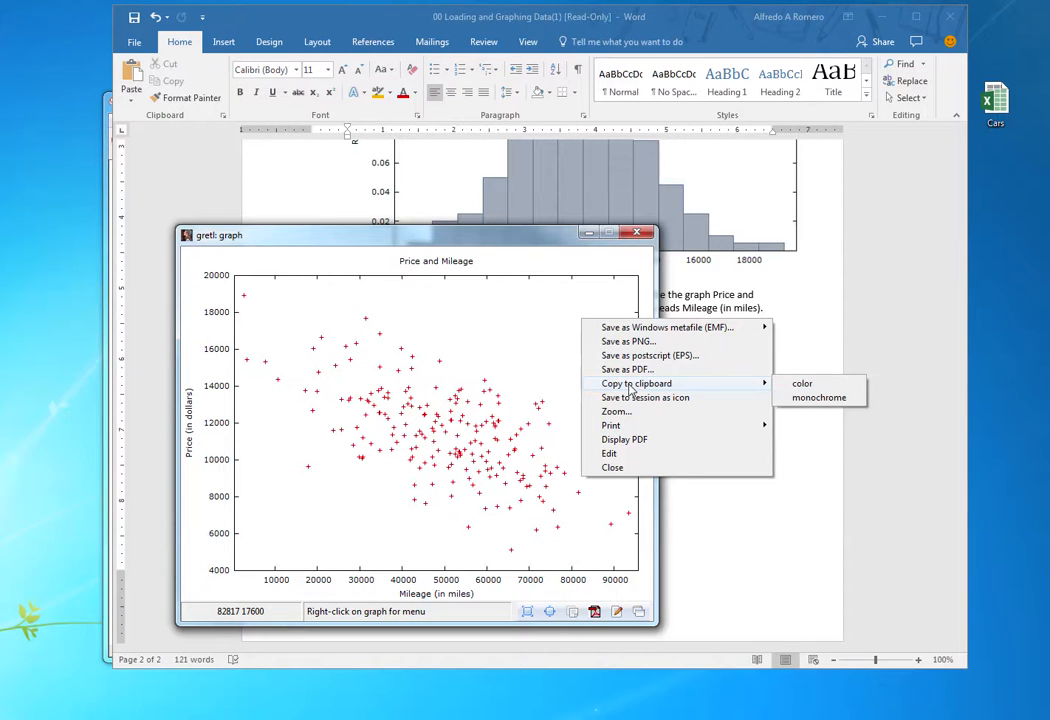
click(800, 386)
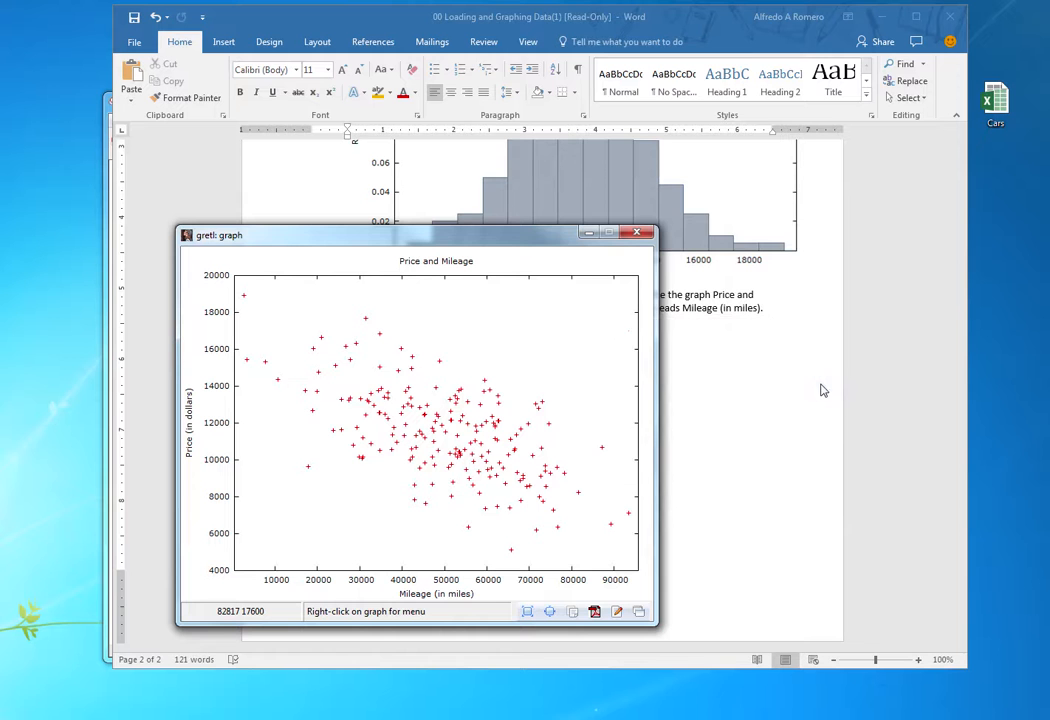
click(577, 20)
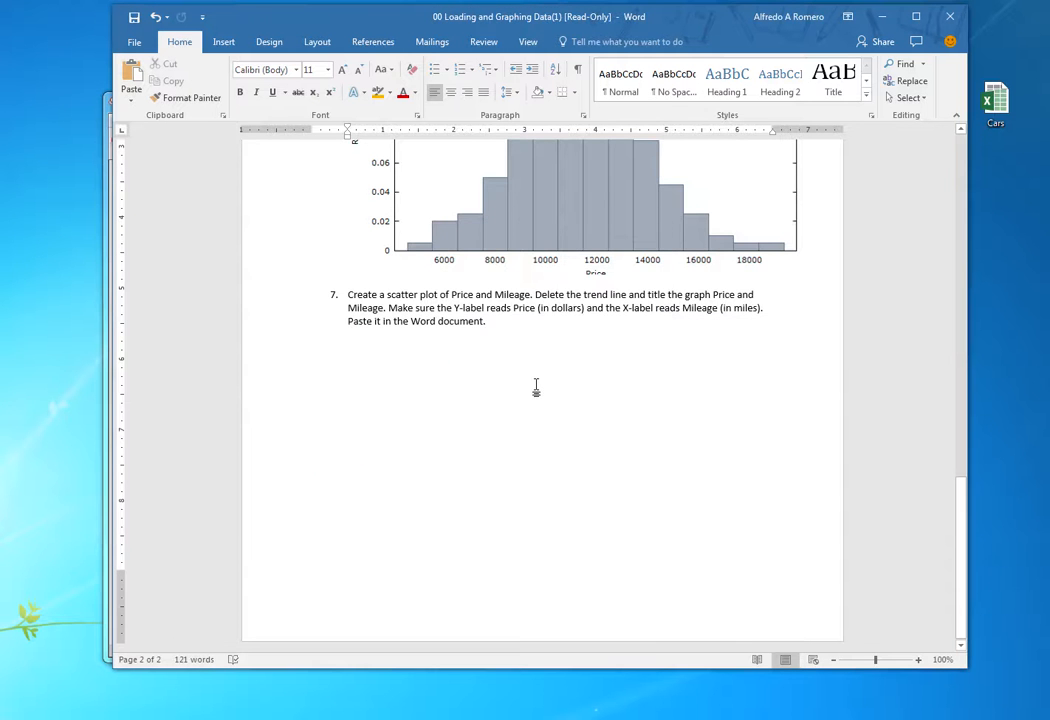
key(ctrl+v)
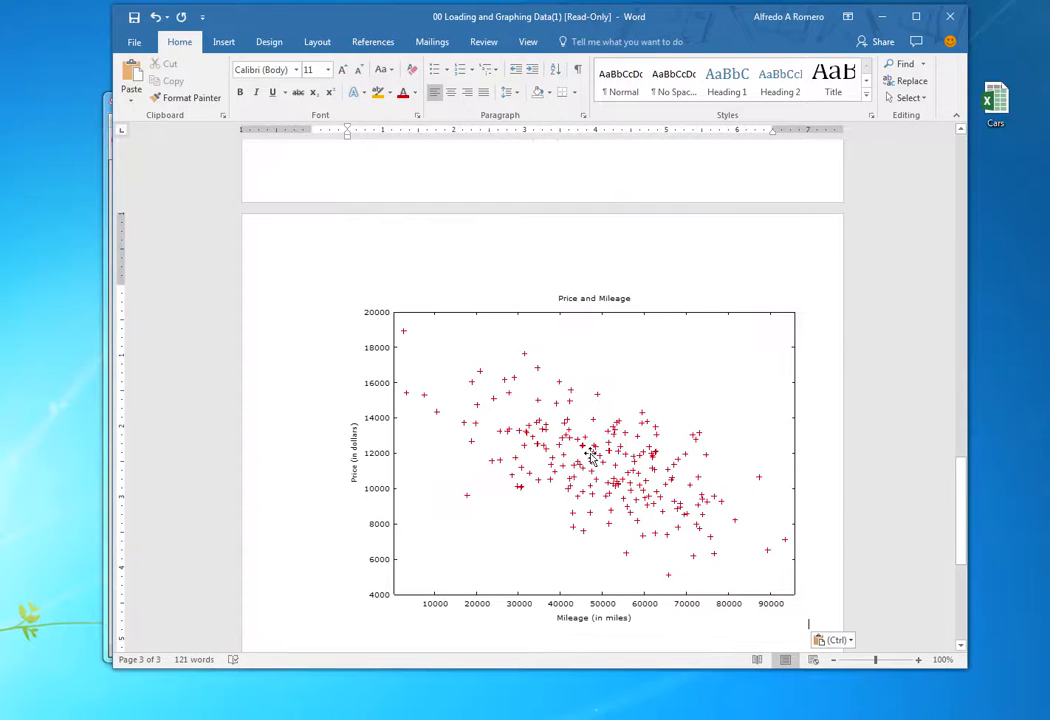